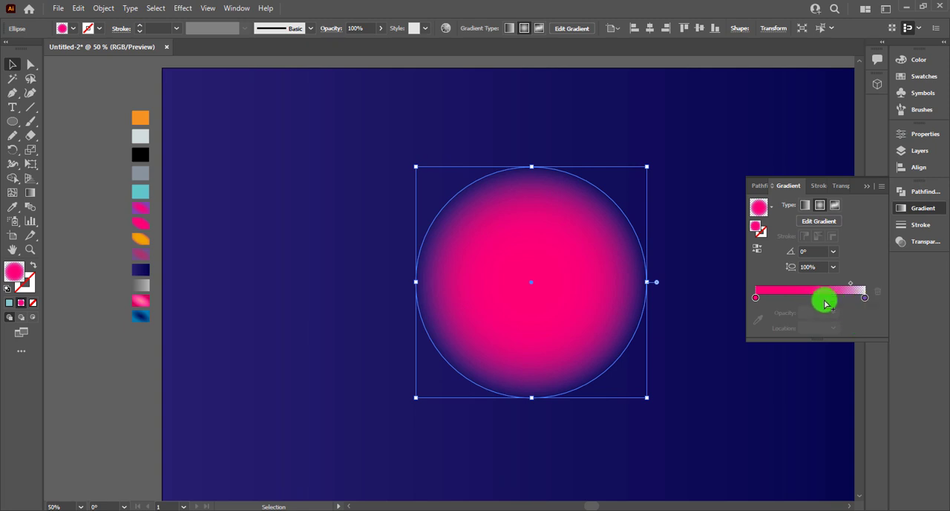
Step: Scale the front copy of the glowing circle down slightly about its centre and sample the pink-to-purple gradient swatch for its fill
key(a)
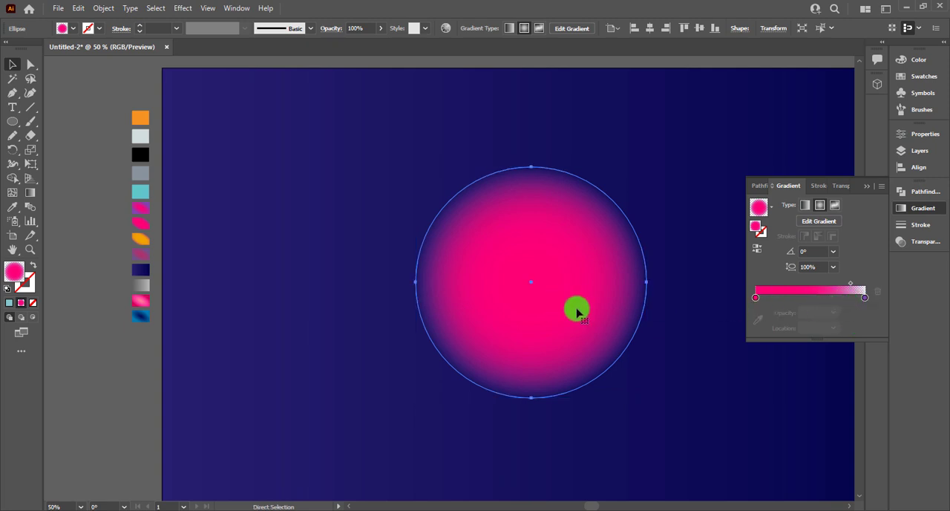
key(v)
drag(647, 401, 631, 385)
key(i)
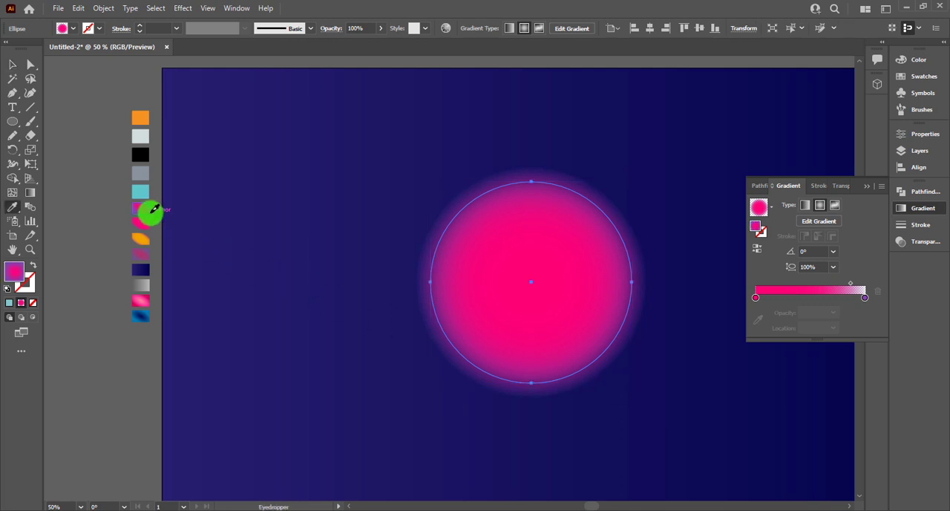
click(152, 210)
click(12, 65)
Step: Redirect the inner circle's radial gradient diagonally, from pink near its upper-left edge to purple near its lower-right edge
click(250, 153)
click(515, 324)
click(758, 209)
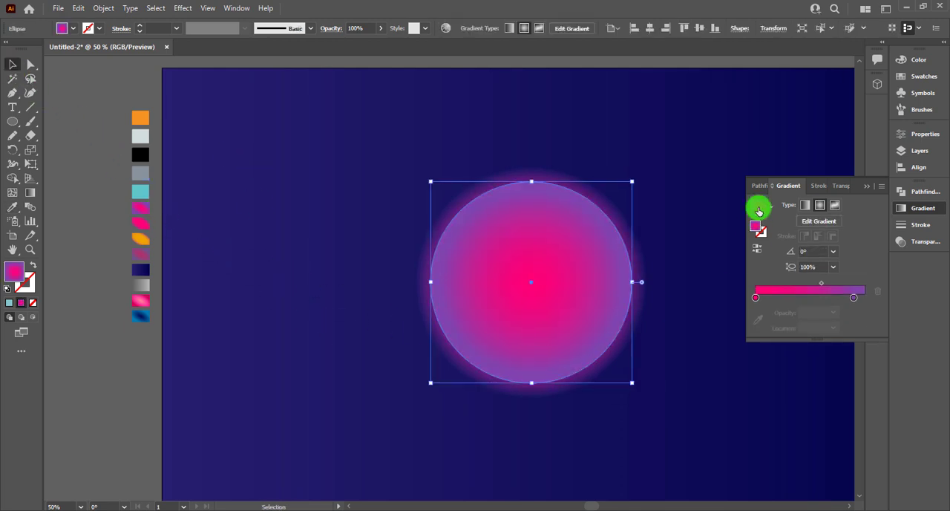
key(g)
drag(487, 199, 599, 382)
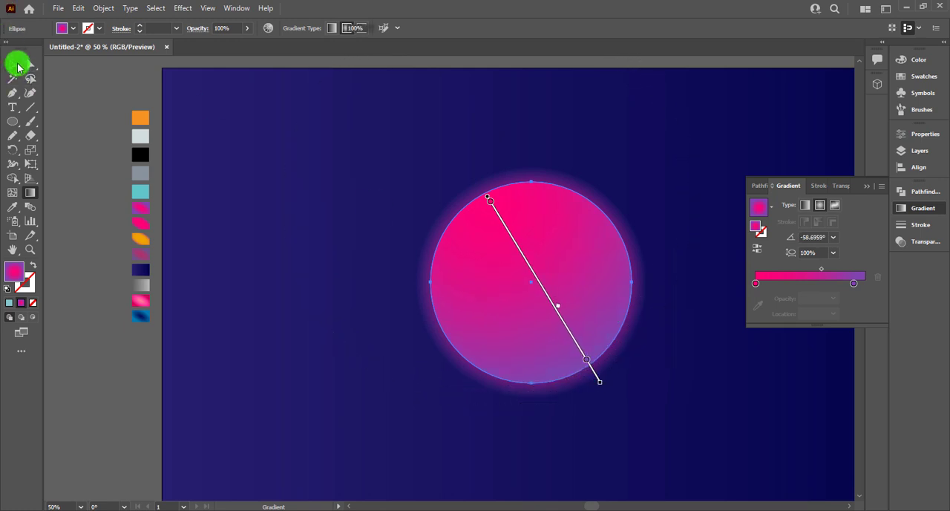
click(17, 65)
click(339, 229)
click(500, 350)
click(434, 434)
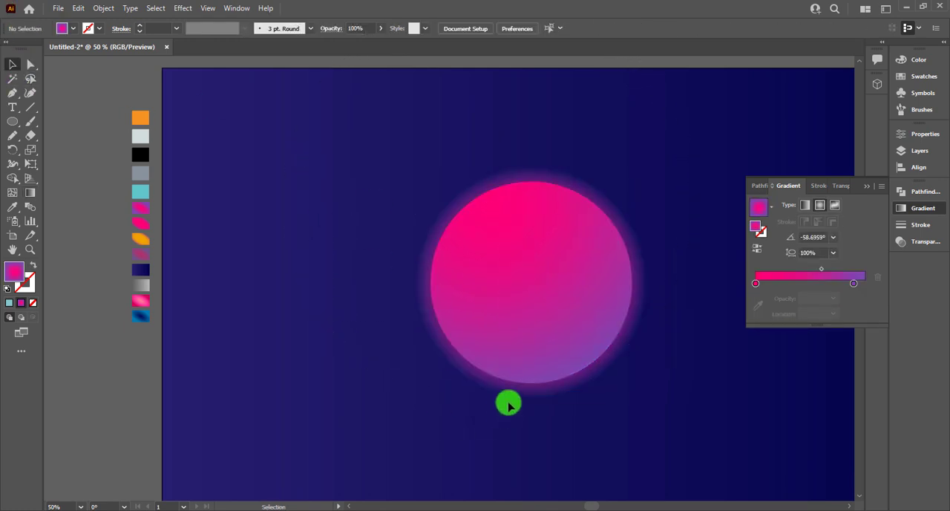
Step: Set the midpoint of the outer glow circle's gradient to about 86%
click(509, 392)
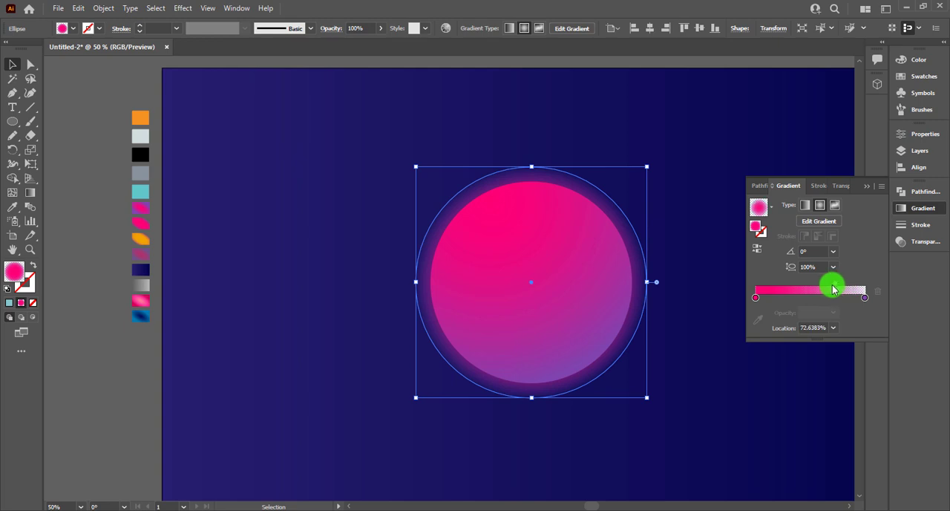
click(664, 294)
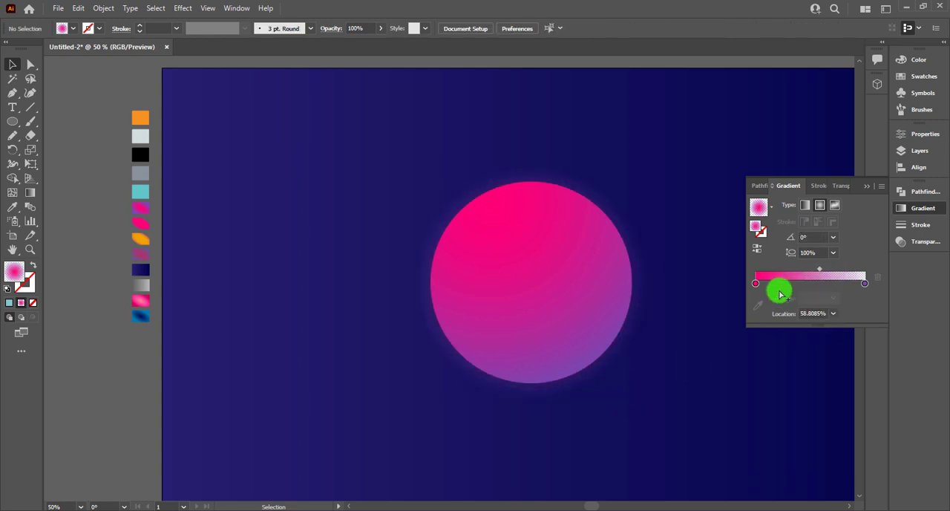
click(779, 289)
click(645, 301)
click(817, 283)
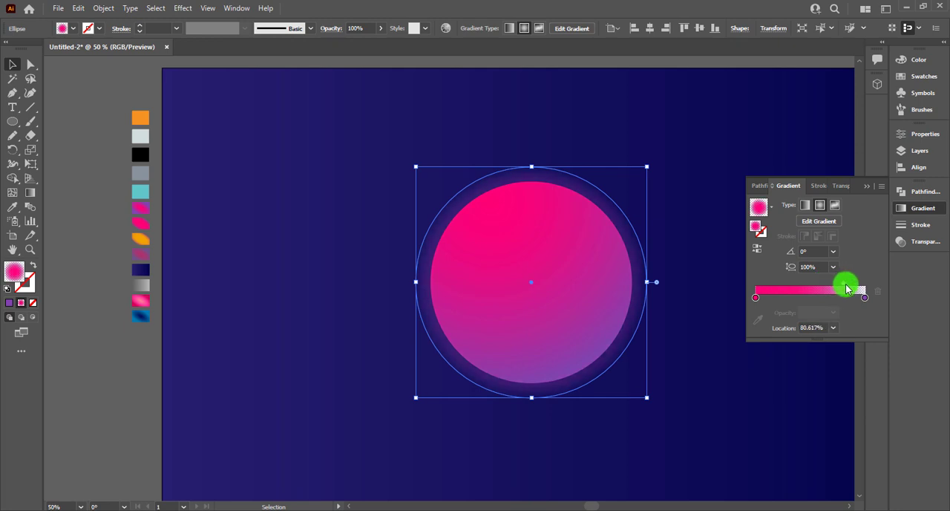
drag(847, 288, 854, 288)
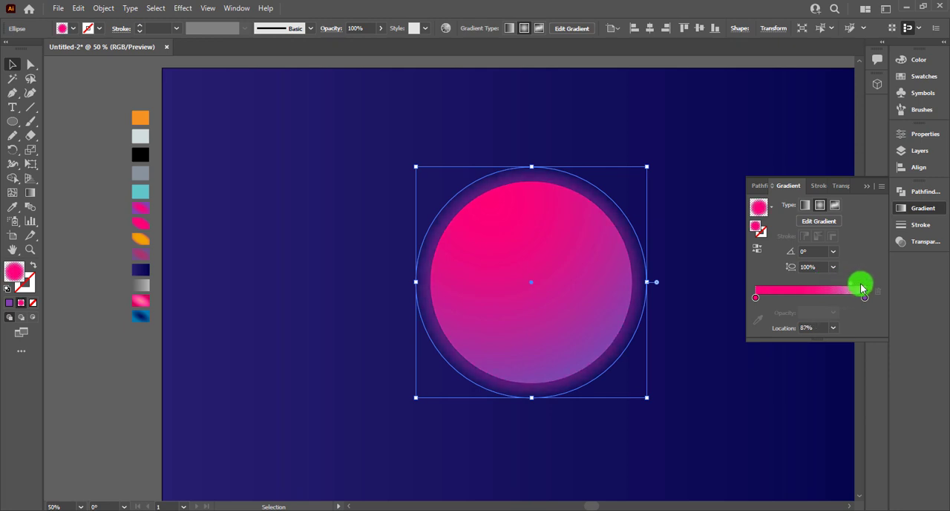
drag(847, 282, 850, 280)
click(640, 409)
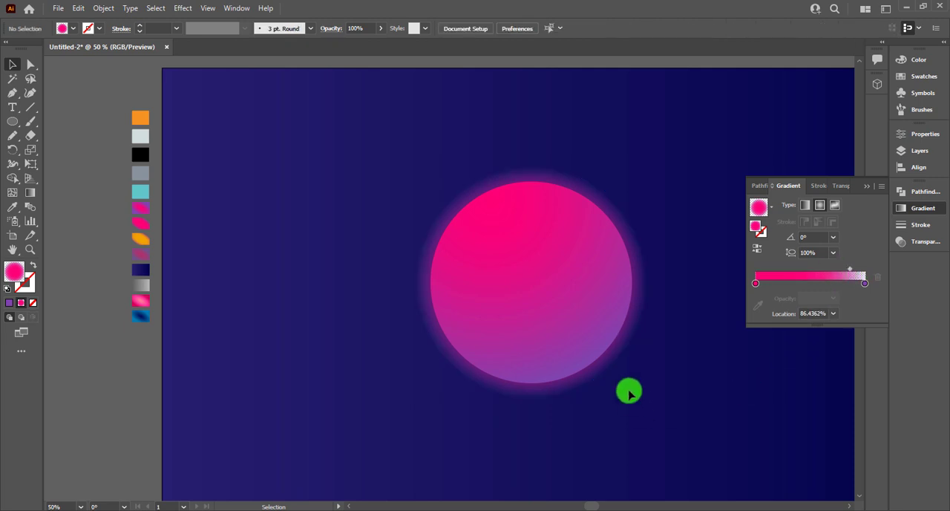
Step: Duplicate the pink-to-purple inner circle onto the empty background to the left of the glowing circle
click(589, 318)
click(692, 370)
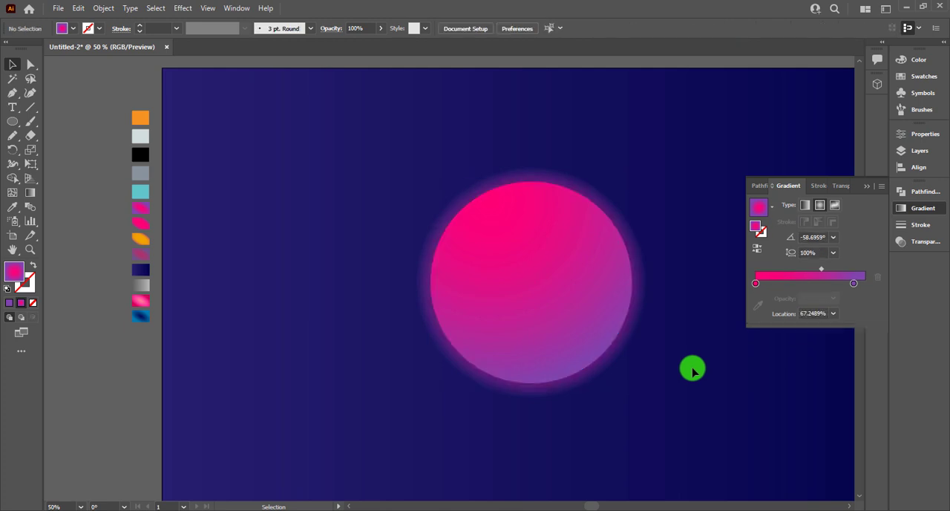
click(623, 288)
scroll(520, 119, right, 1)
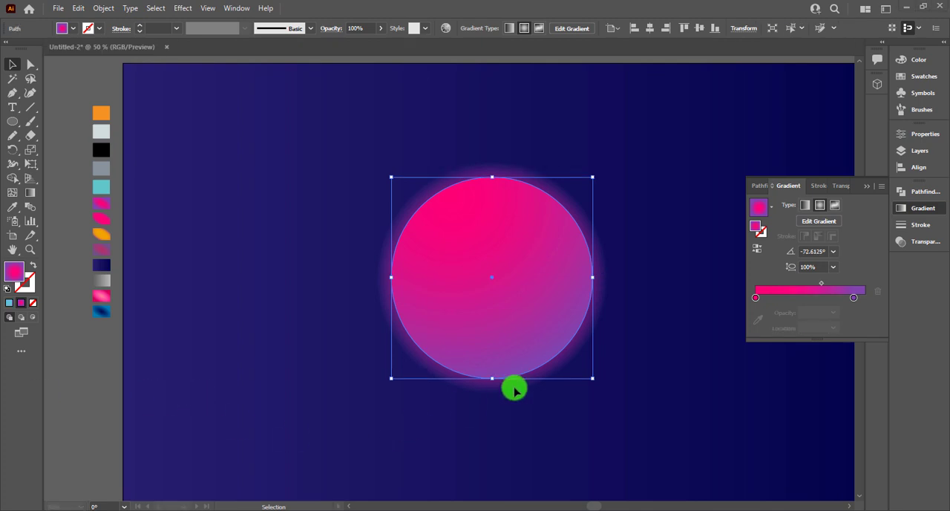
click(532, 344)
drag(532, 344, 303, 328)
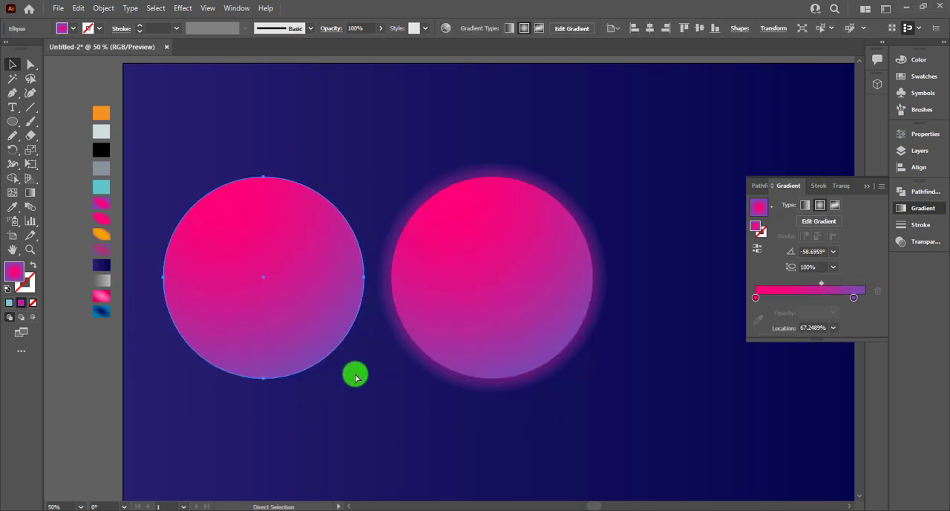
Step: Create a smaller copy of the duplicated circle and place it inside that circle, touching its top edge
drag(362, 380, 292, 272)
drag(328, 309, 351, 325)
click(351, 402)
click(290, 286)
drag(306, 295, 299, 293)
Step: Align the small and large duplicate circles on their horizontal centres, undoing the vertical centre alignment
drag(250, 165, 289, 221)
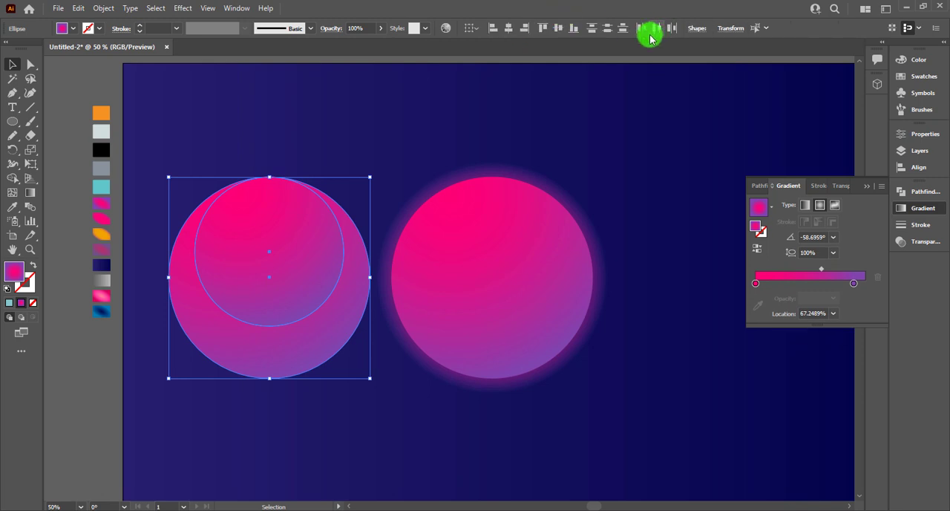
click(558, 28)
key(a)
key(ctrl+z)
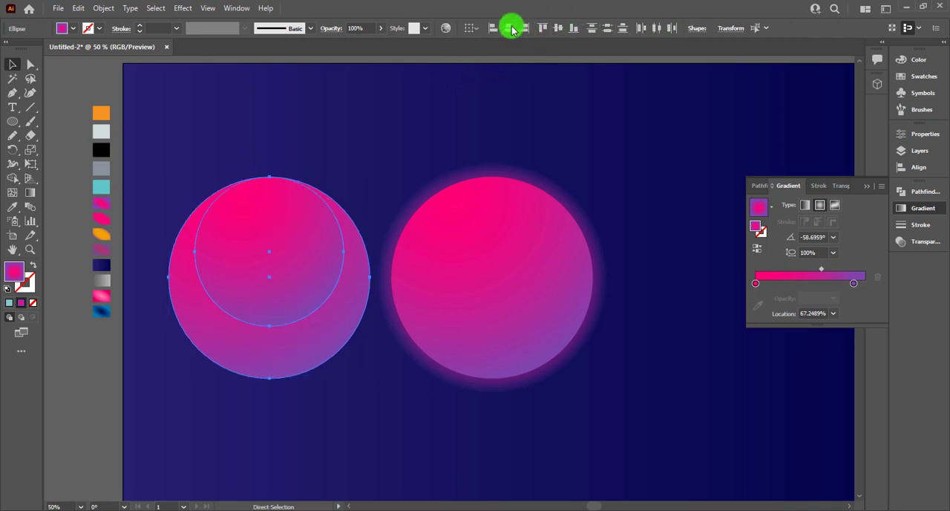
click(509, 27)
Step: Shrink the smaller circle slightly and realign it to the horizontal centre of the larger duplicate circle
drag(251, 128, 319, 291)
click(315, 122)
click(259, 290)
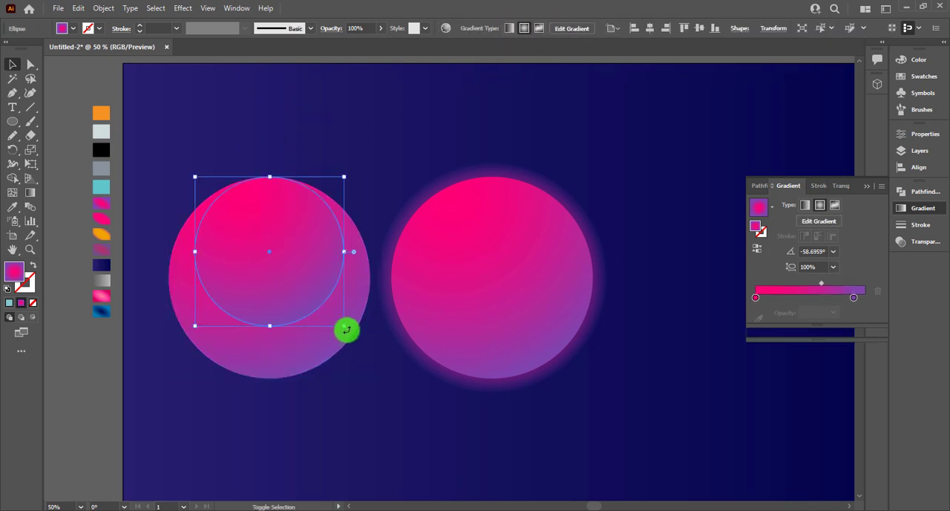
drag(342, 330, 330, 317)
key(ctrl+a)
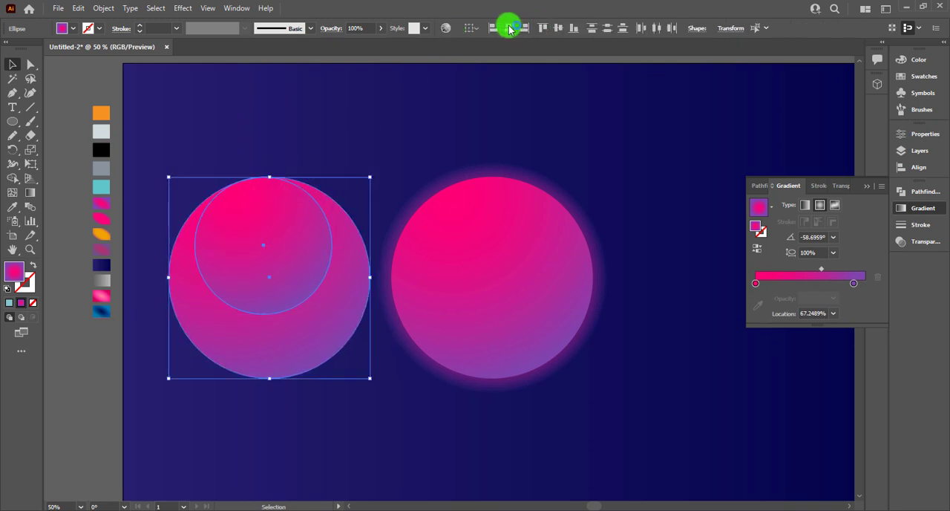
click(509, 28)
Step: Try to cut the smaller circle out of the larger duplicate with Shape Builder, and undo the cuts
drag(250, 147, 56, 223)
click(13, 179)
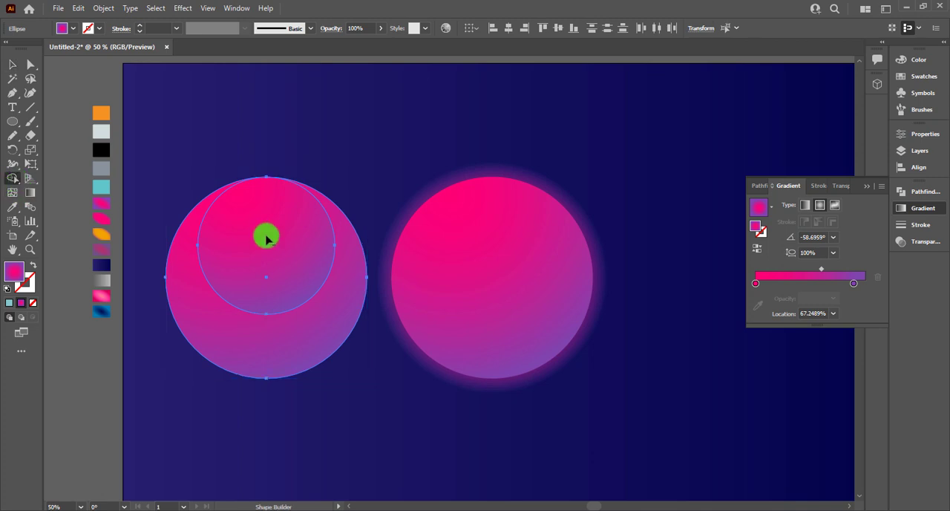
drag(266, 237, 273, 140)
key(ctrl+z)
drag(255, 218, 265, 170)
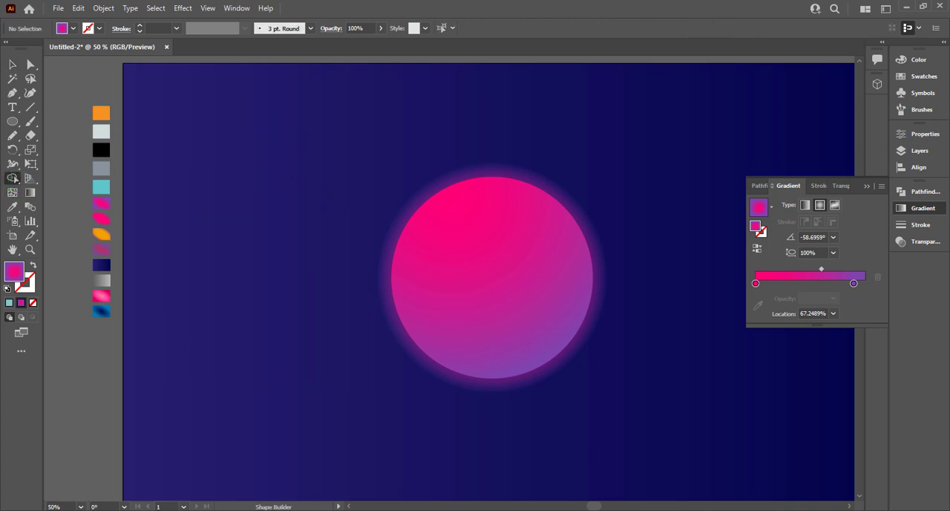
key(ctrl+z)
Step: Enlarge the raised smaller circle about its centre so that it extends further beyond the larger duplicate's top edge
click(14, 66)
click(185, 159)
click(270, 233)
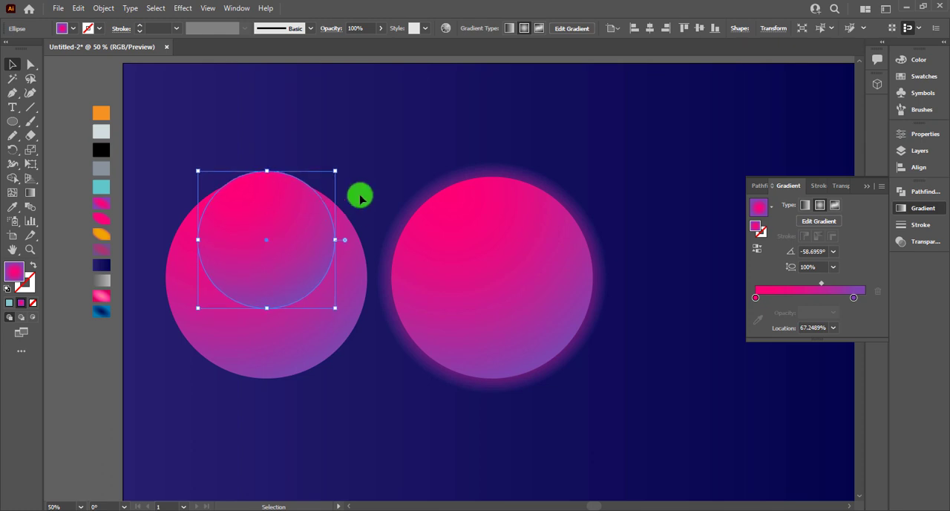
mouse_move(337, 170)
mouse_down()
mouse_move(358, 166)
mouse_move(344, 161)
mouse_up()
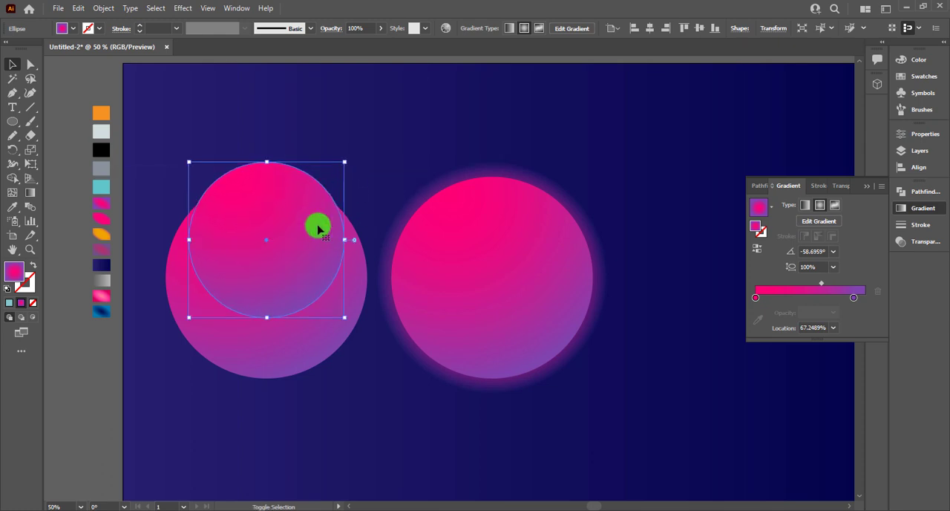
Step: Subtract the smaller circle from the larger one with Shape Builder and move the crescent onto the lower part of the glowing circle
mouse_move(233, 134)
mouse_down()
mouse_move(273, 244)
mouse_move(275, 141)
mouse_up()
click(12, 179)
key(v)
drag(307, 346, 536, 362)
Step: Try the orange gradient swatch as the crescent's fill
key(i)
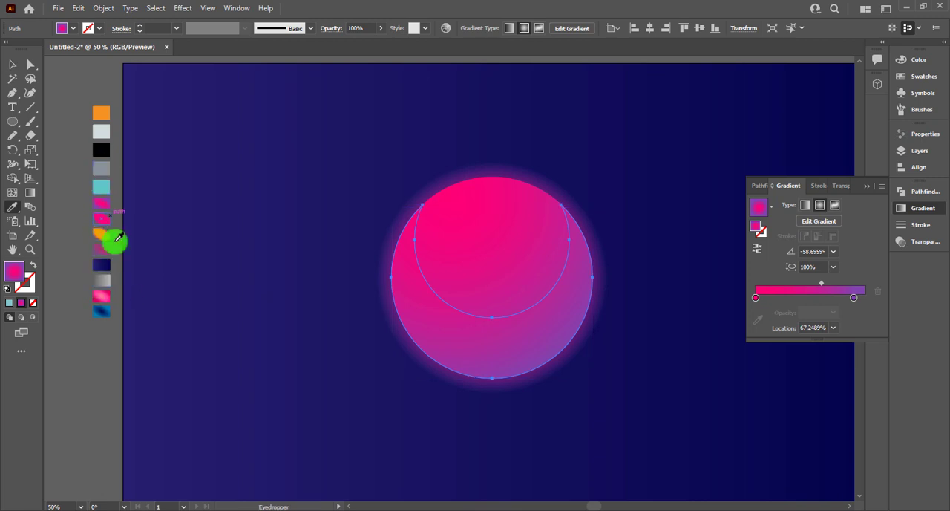
click(104, 234)
click(14, 64)
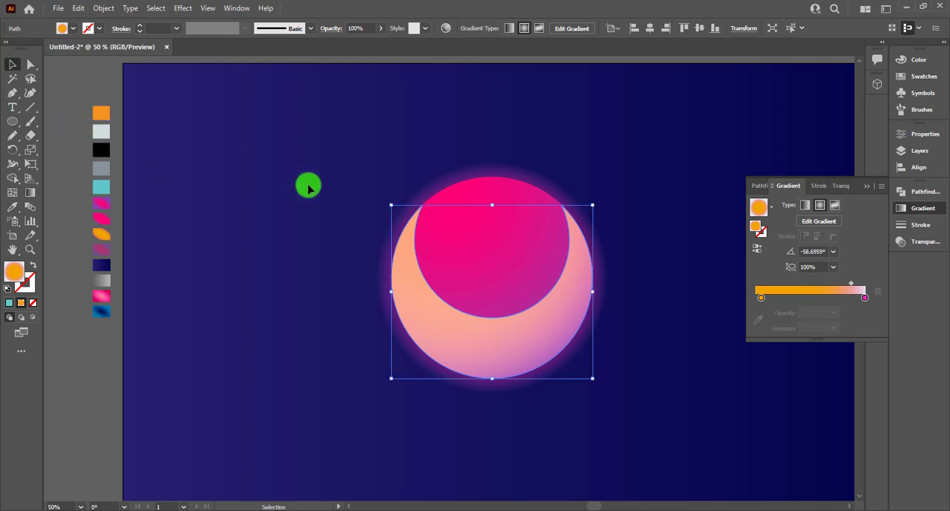
click(277, 241)
Step: Sample the muted pink-purple gradient swatch onto the crescent, giving it 50% opacity
click(448, 311)
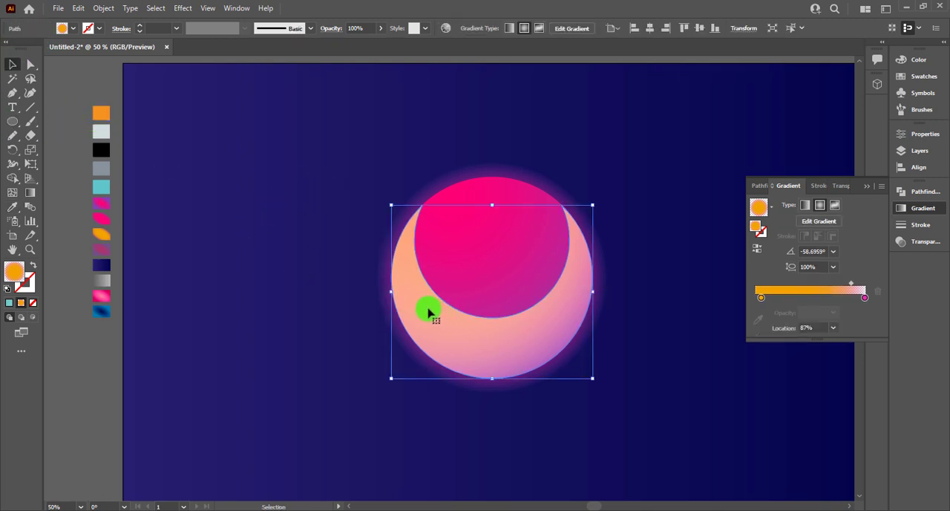
key(i)
click(103, 261)
click(102, 249)
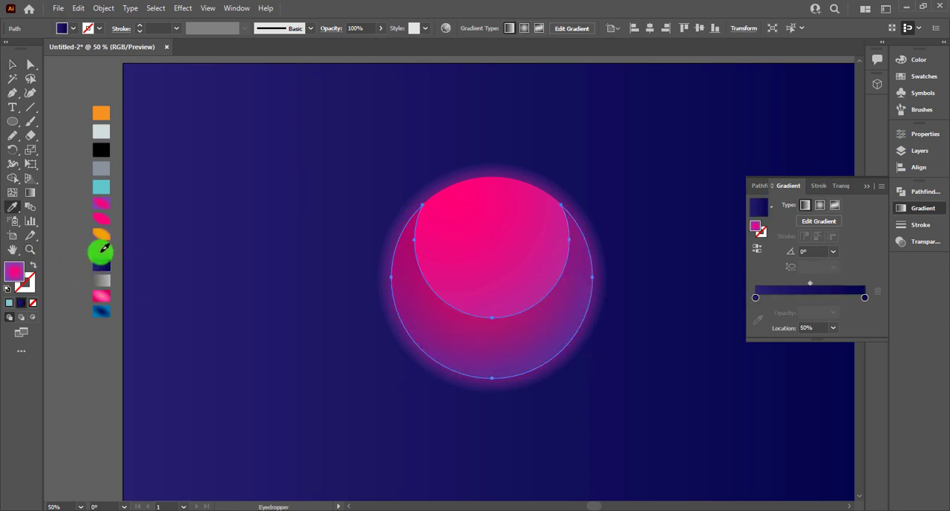
click(15, 68)
click(213, 203)
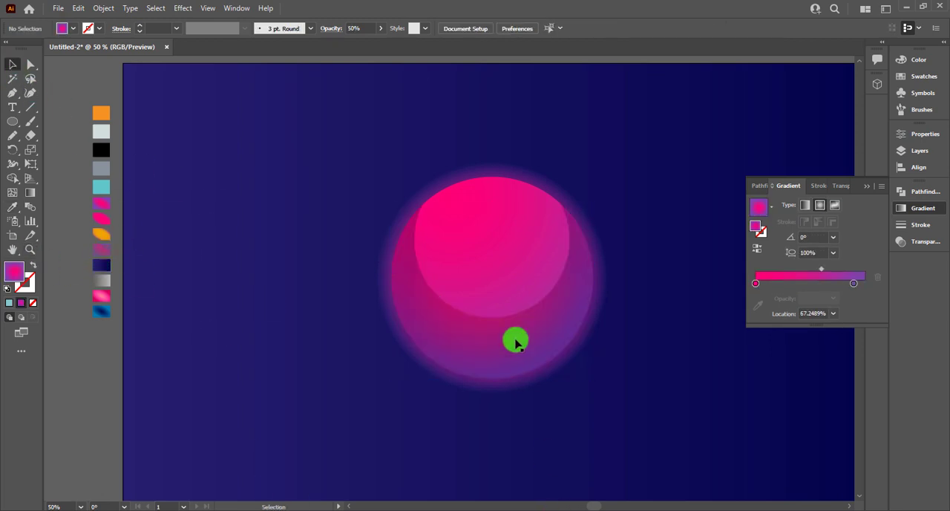
Step: Draw a wide ellipse over the upper part of the circle, then resize and position it just below the top edge
scroll(348, 286, down, 1)
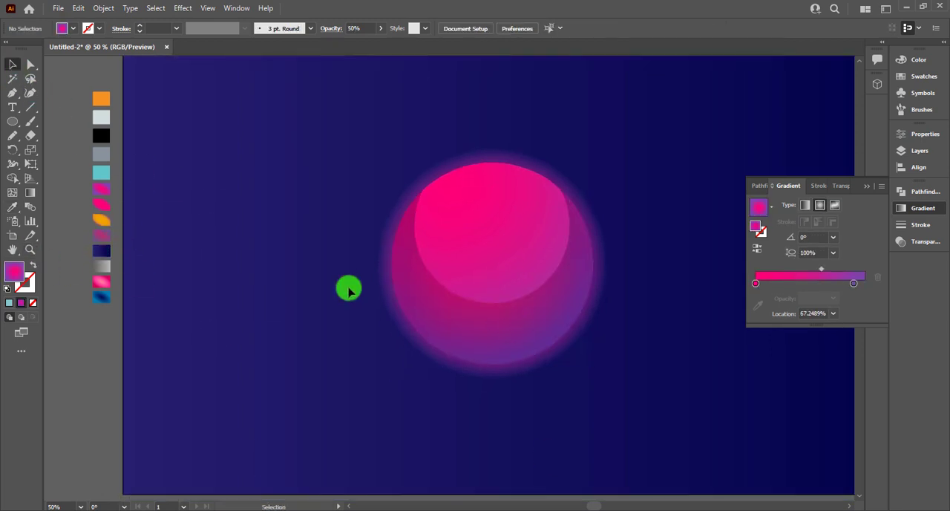
click(435, 236)
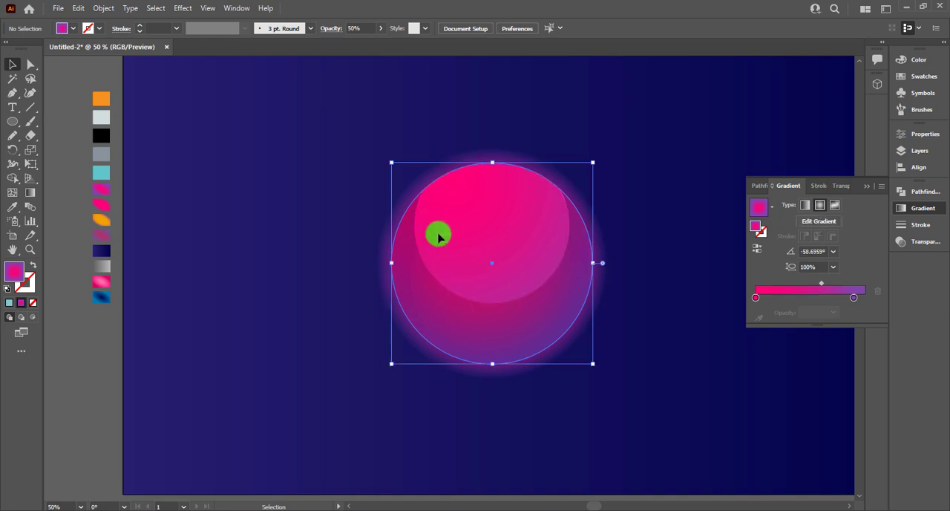
click(20, 124)
drag(447, 180, 552, 278)
key(v)
drag(486, 209, 468, 203)
mouse_move(532, 221)
mouse_down()
mouse_move(557, 230)
mouse_move(529, 217)
mouse_up()
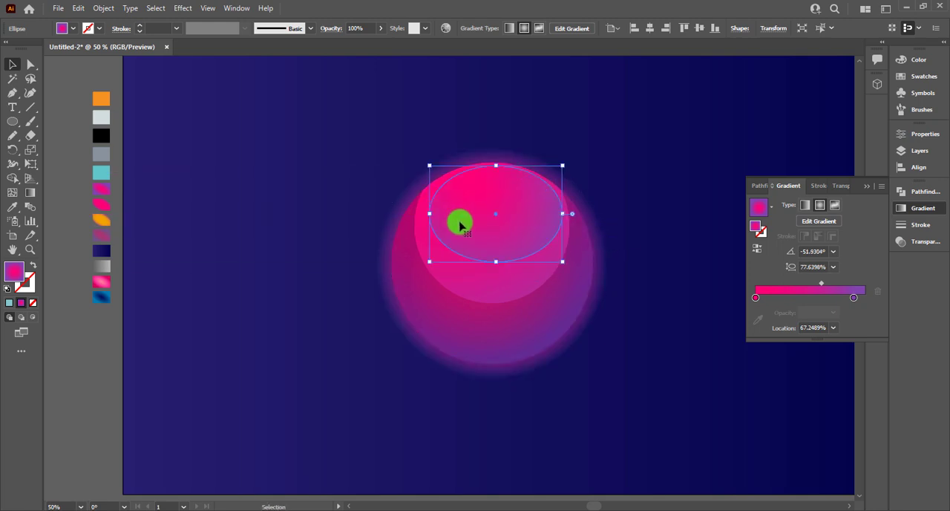
Step: Fill the ellipse with the sampled orange gradient swatch and set its blending mode to Screen
key(i)
click(101, 219)
click(21, 65)
click(752, 254)
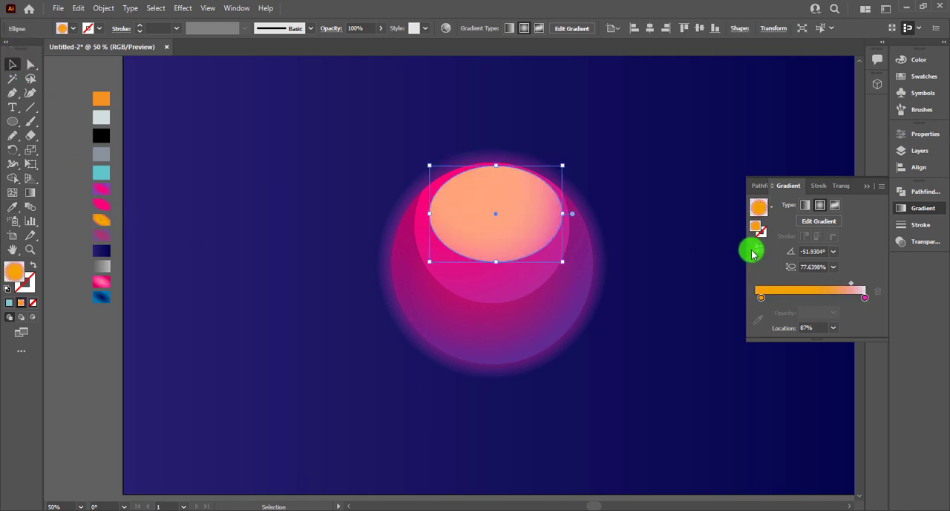
click(823, 186)
click(782, 204)
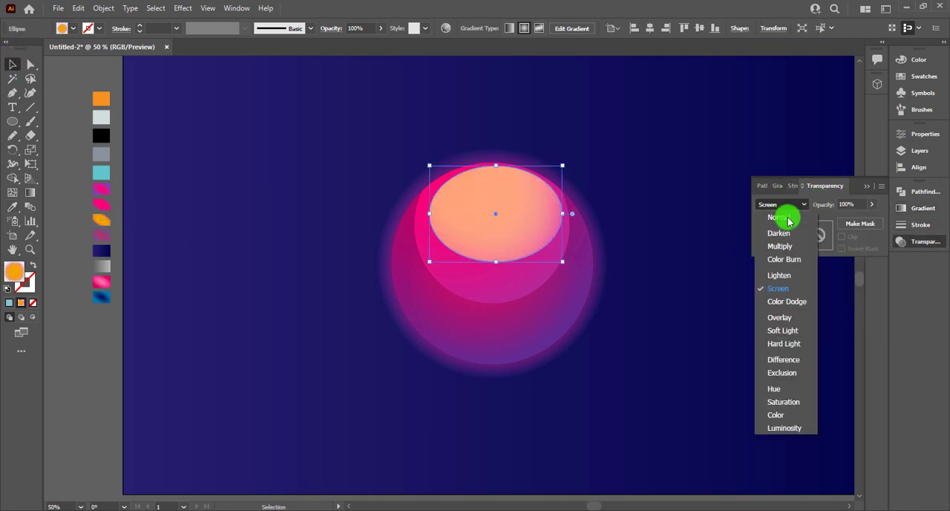
click(777, 289)
click(586, 204)
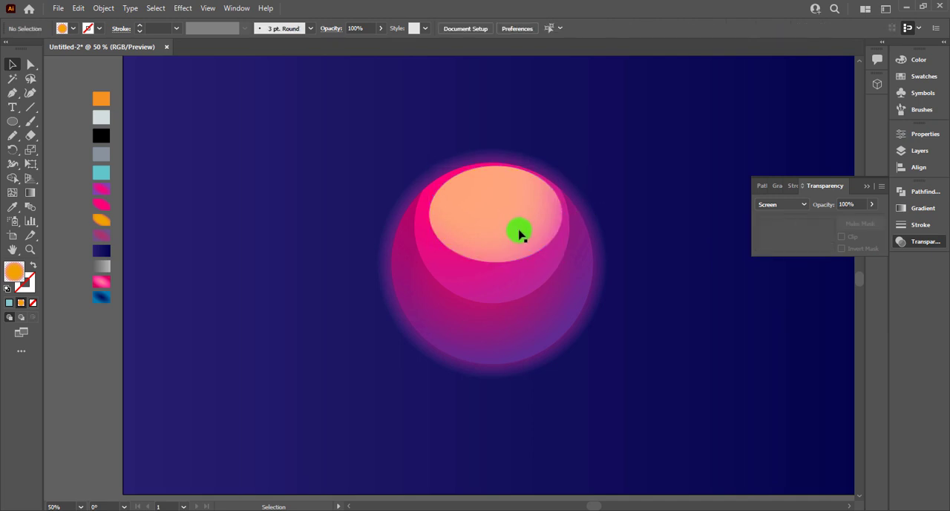
Step: Centre the orange ellipse on the circle and reshape it into a curved highlight by raising its bottom anchor point
drag(511, 227, 483, 196)
click(31, 64)
click(497, 271)
Step: Redirect the highlight's radial gradient vertically, starting above the circle and fading out at the highlight's lower edge
key(g)
drag(445, 136, 475, 210)
drag(492, 95, 492, 214)
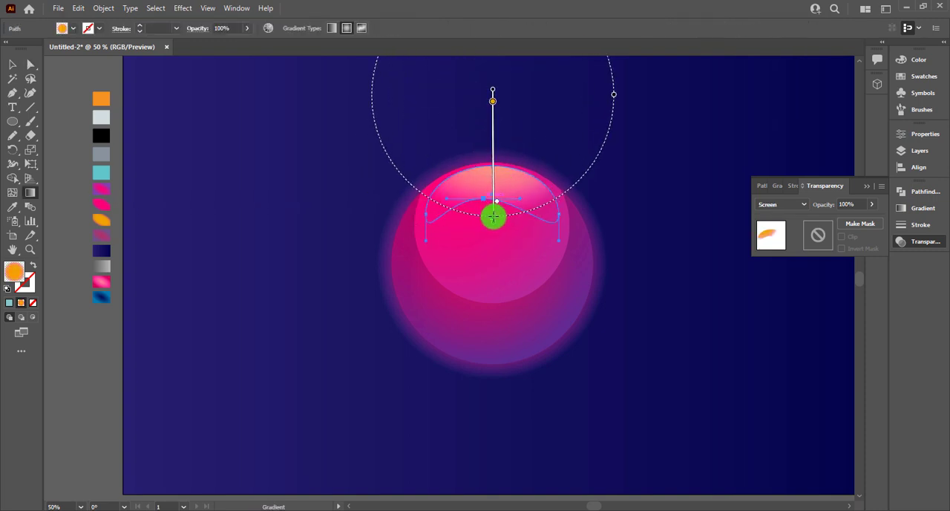
click(10, 65)
click(303, 173)
Step: Try to widen the orange highlight sideways, and undo the resize
click(526, 211)
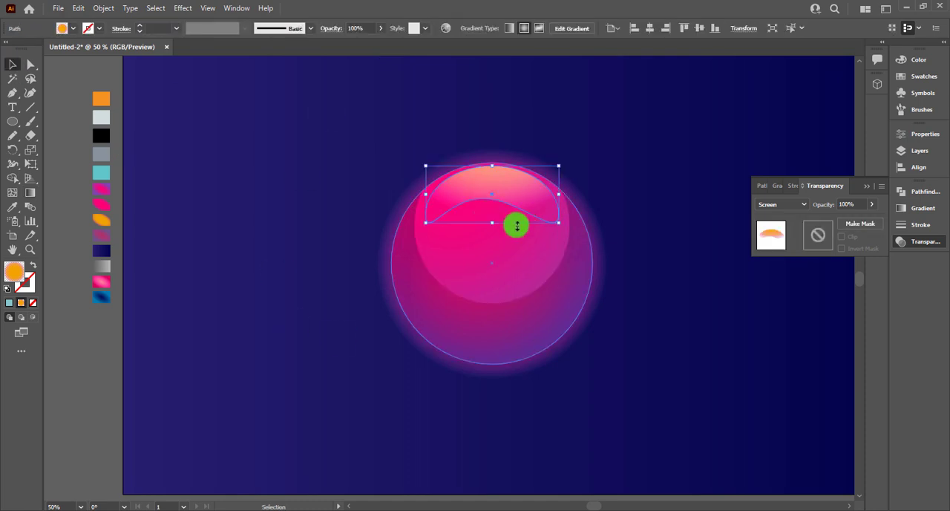
drag(559, 194, 566, 194)
key(ctrl+z)
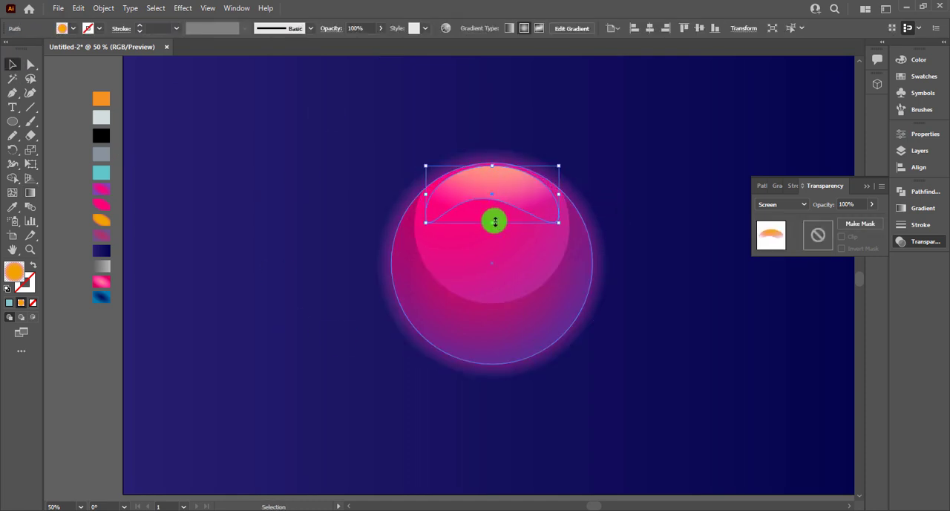
Step: Stretch the orange highlight downward and widen it evenly on both sides to nearly the inner circle's width
drag(491, 223, 492, 244)
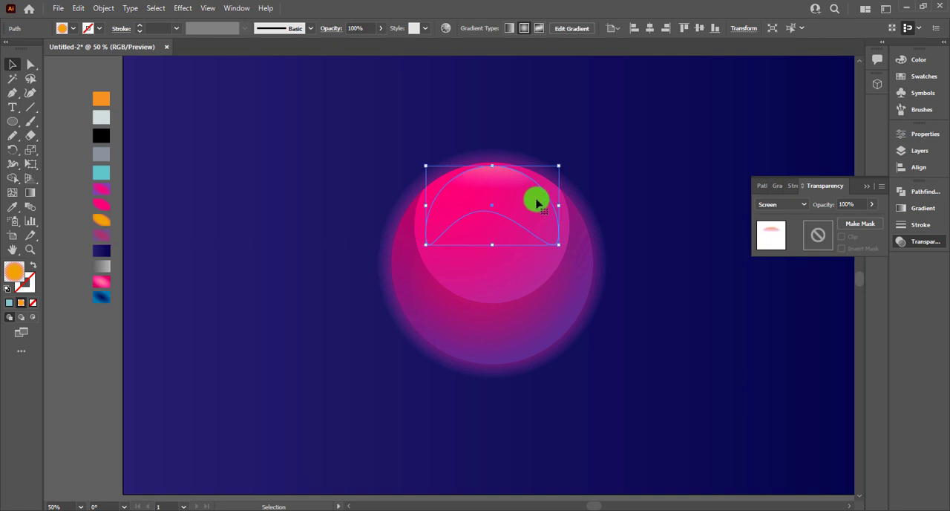
click(555, 207)
click(528, 206)
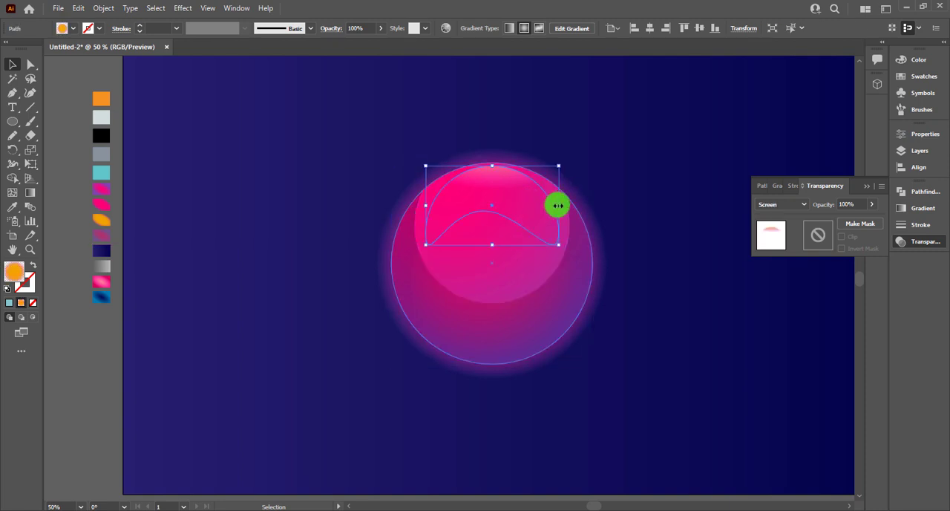
drag(558, 205, 567, 204)
click(582, 172)
click(501, 193)
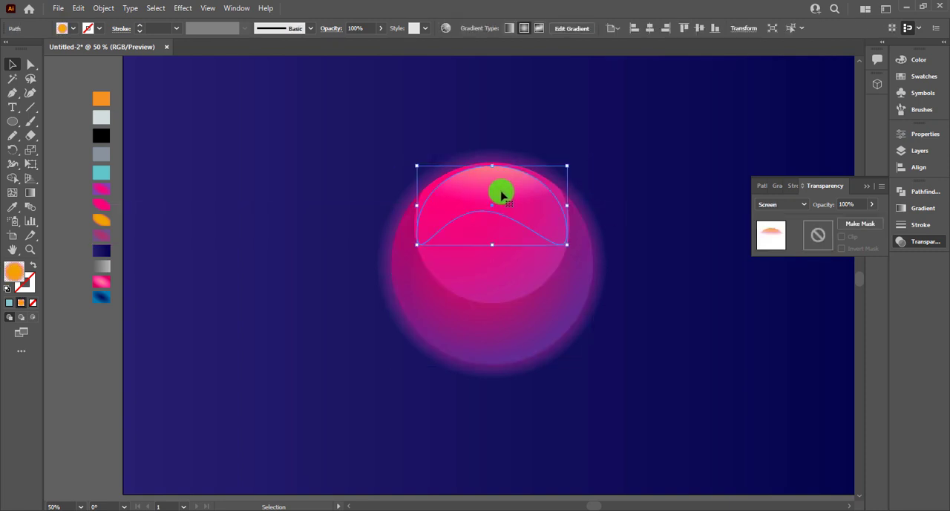
Step: Redirect the resized highlight's radial gradient vertically, starting above the sphere and fading out just below the highlight's curved lower edge
key(g)
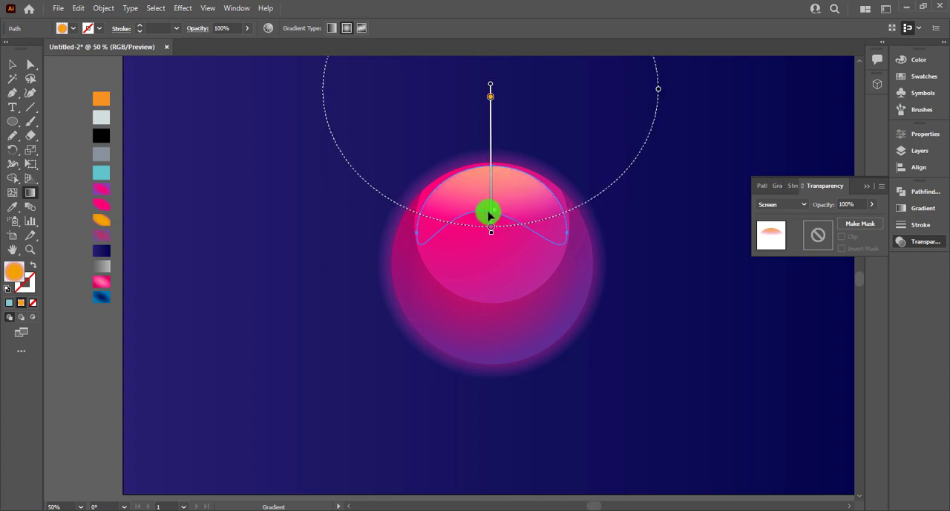
click(13, 64)
click(189, 162)
click(465, 199)
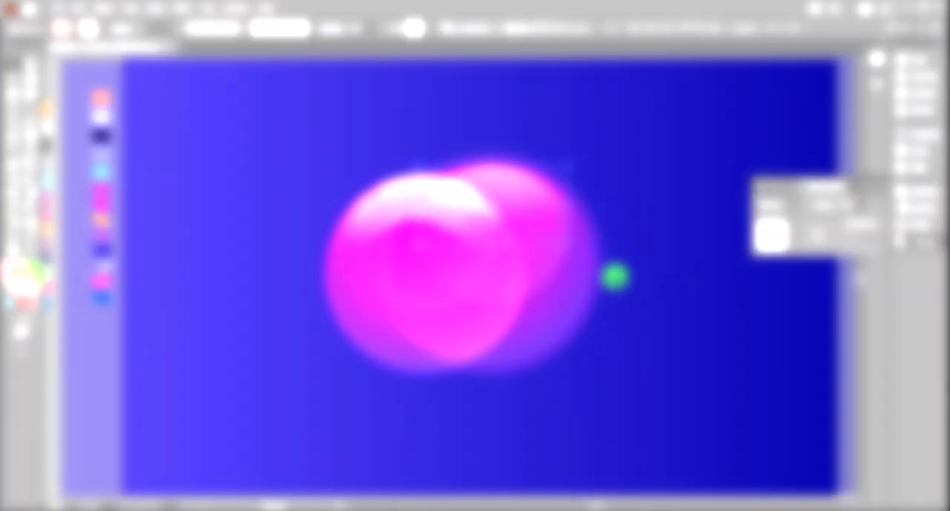
key(ctrl+z)
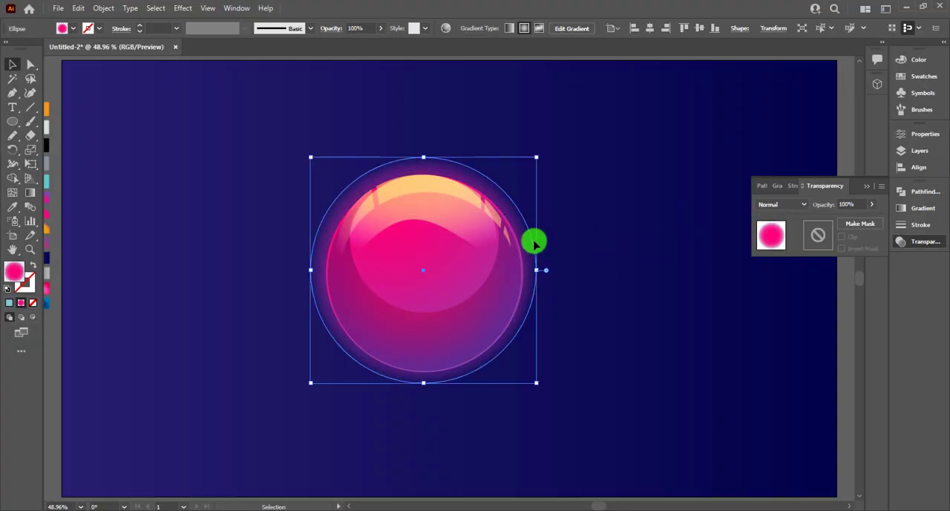
Step: Move the outer glow ellipse down slightly and scale it down a little around its centre
click(494, 170)
click(486, 174)
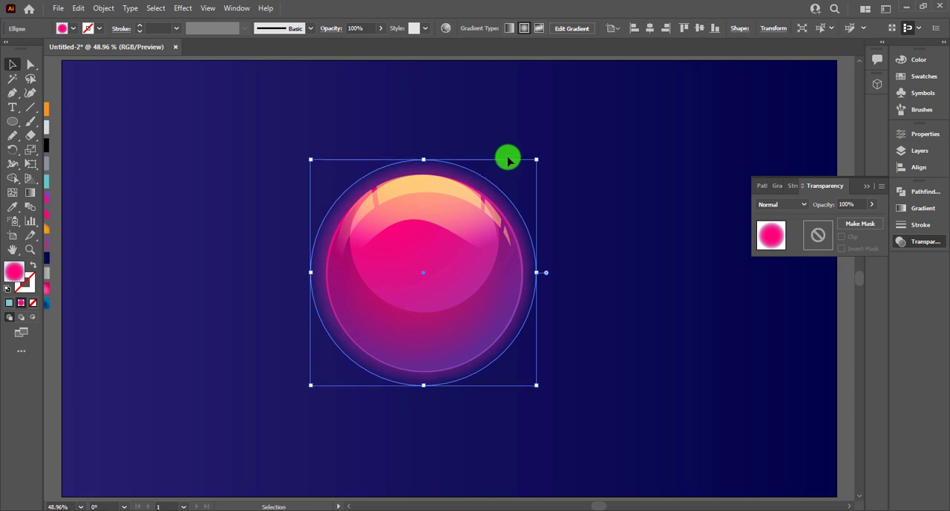
drag(537, 157, 533, 162)
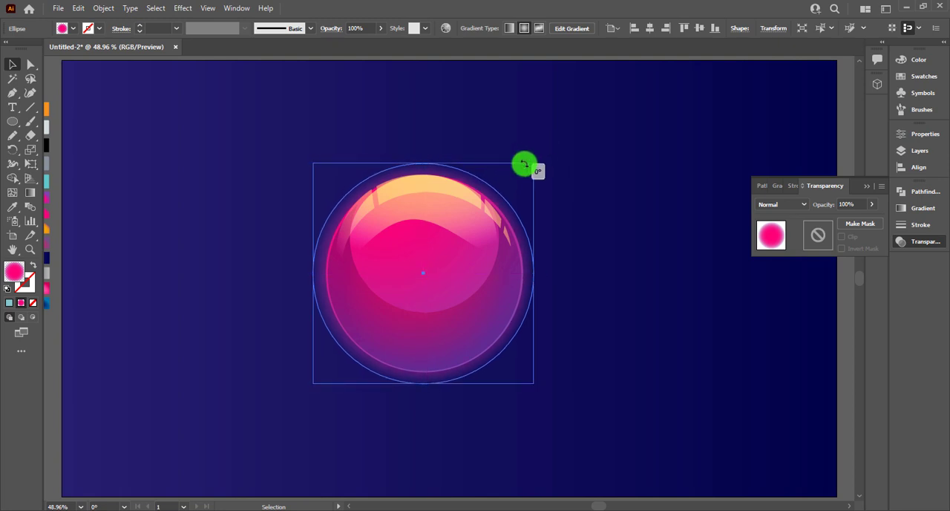
drag(534, 163, 472, 302)
key(ctrl+shift+a)
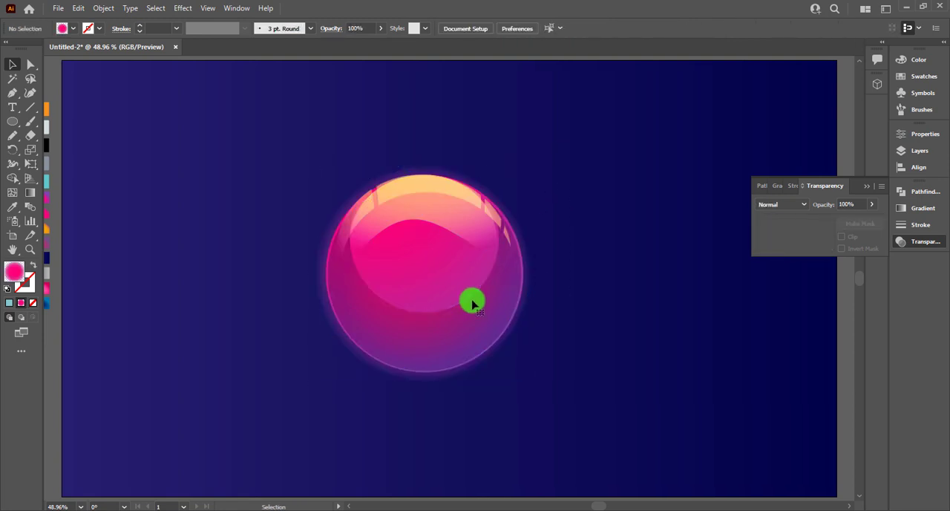
Step: Draw a small horizontal ellipse on the dark background to the upper left of the sphere
scroll(460, 296, up, 2)
drag(578, 230, 586, 274)
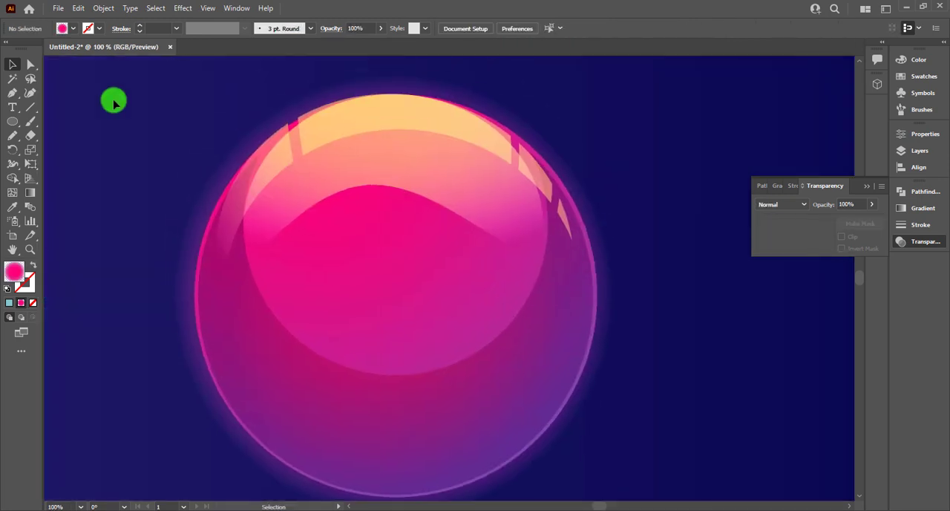
click(14, 123)
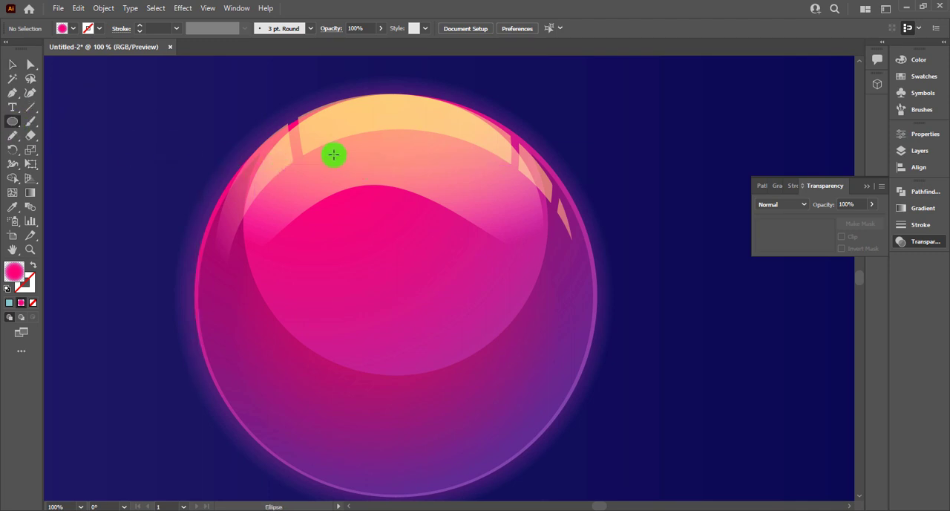
click(290, 111)
key(Escape)
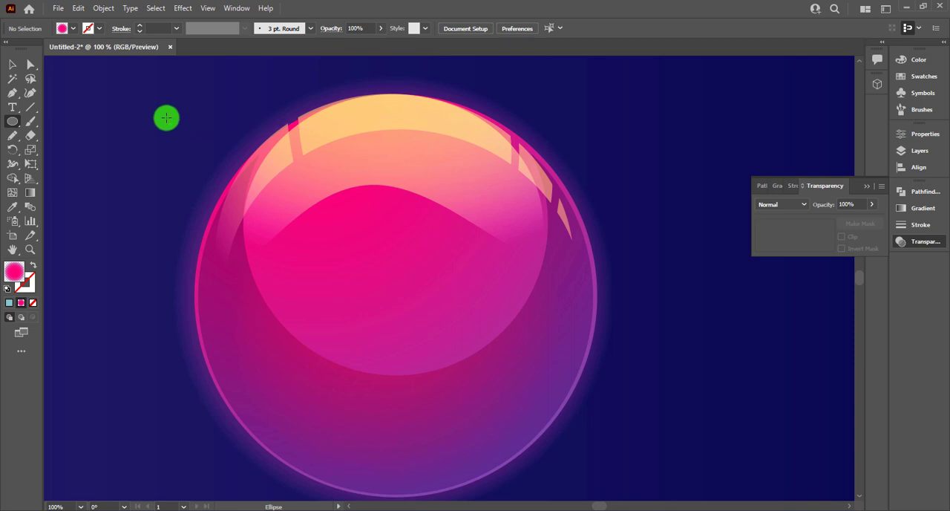
drag(99, 106, 167, 149)
drag(122, 199, 315, 204)
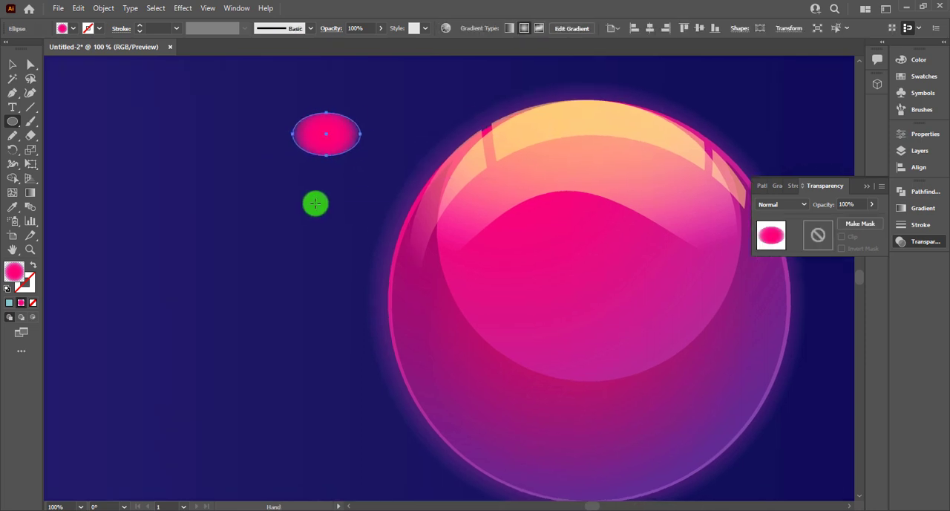
Step: Give the small ellipse the sampled purple gradient swatch with Multiply blending and 50% opacity
key(ctrl+0)
key(i)
drag(82, 276, 109, 276)
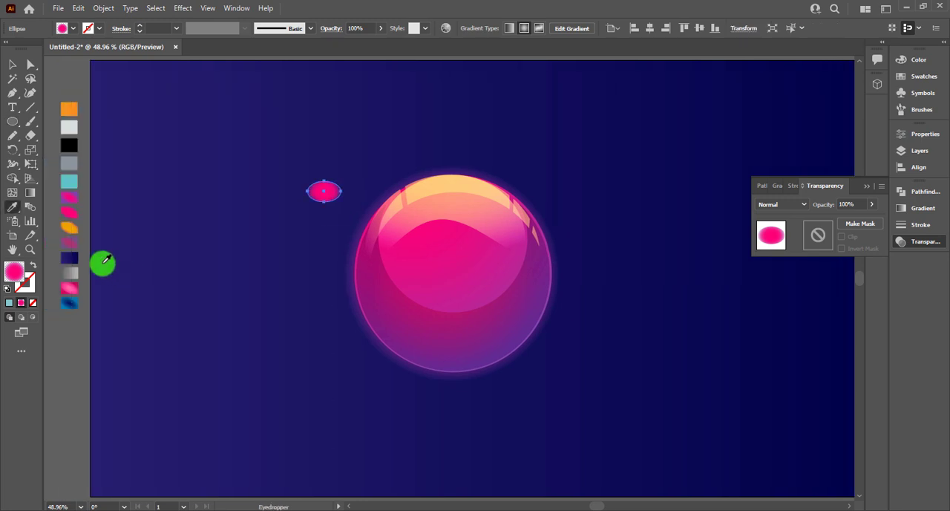
click(74, 247)
click(13, 66)
click(325, 200)
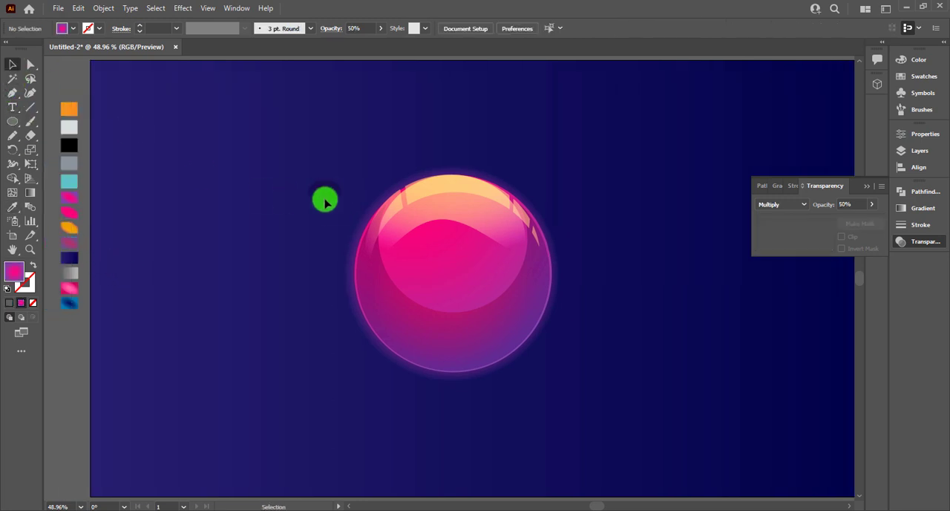
Step: Move the small ellipse onto the orange reflection near the sphere's top and tilt it clockwise to follow the curve
key(ctrl+equal)
key(ctrl+equal)
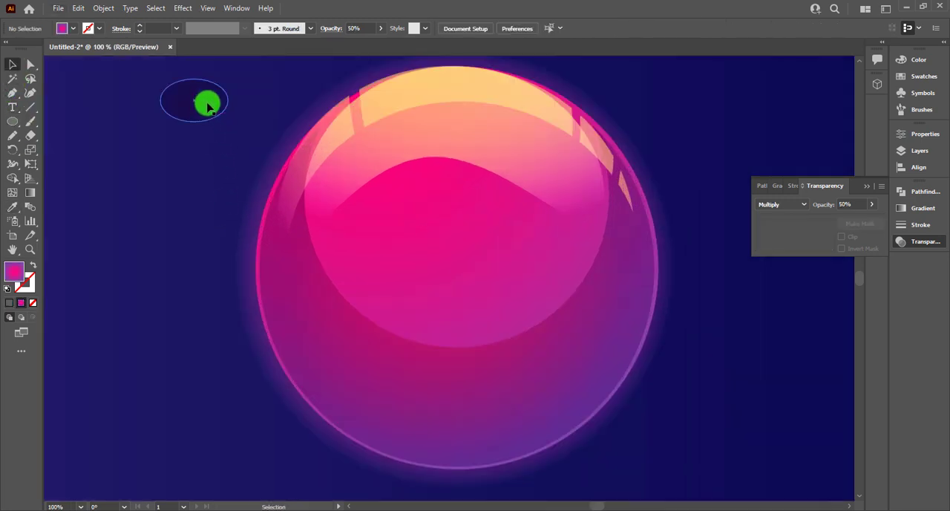
drag(208, 100, 542, 97)
click(598, 77)
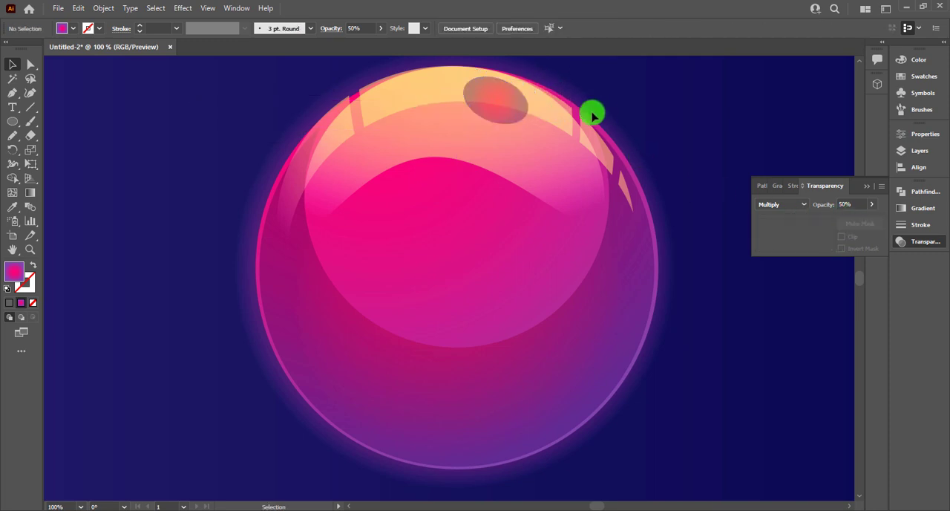
Step: Unlock all locked objects in the artwork
scroll(592, 112, up, 1)
click(502, 130)
drag(539, 100, 537, 106)
right_click(433, 107)
click(385, 122)
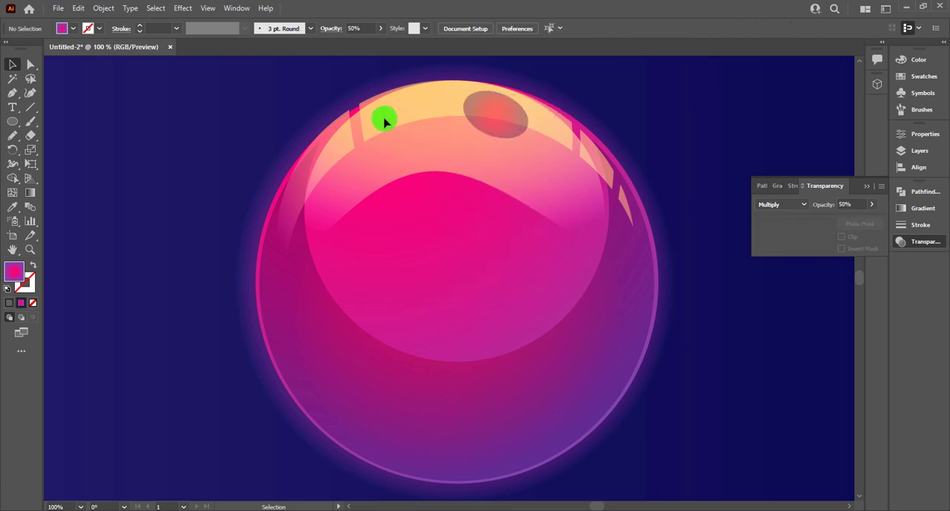
key(ctrl+a)
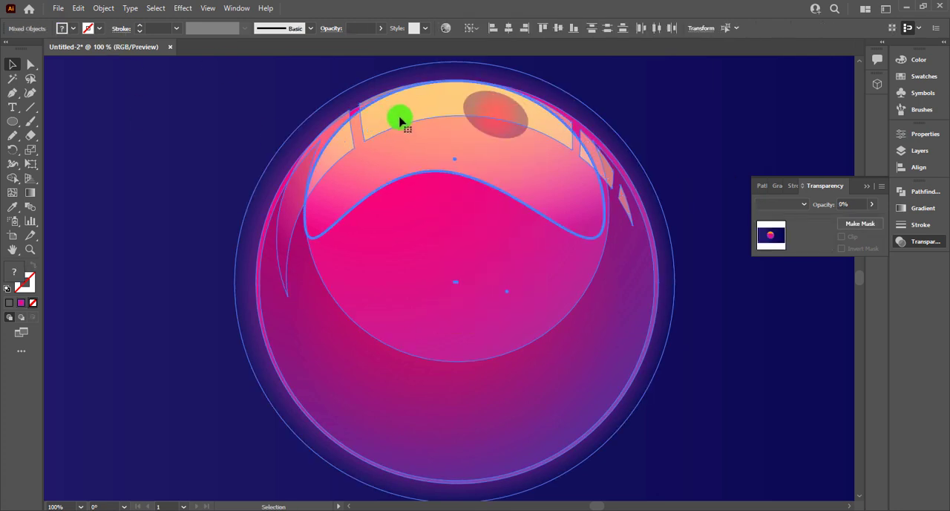
scroll(218, 115, right, 1)
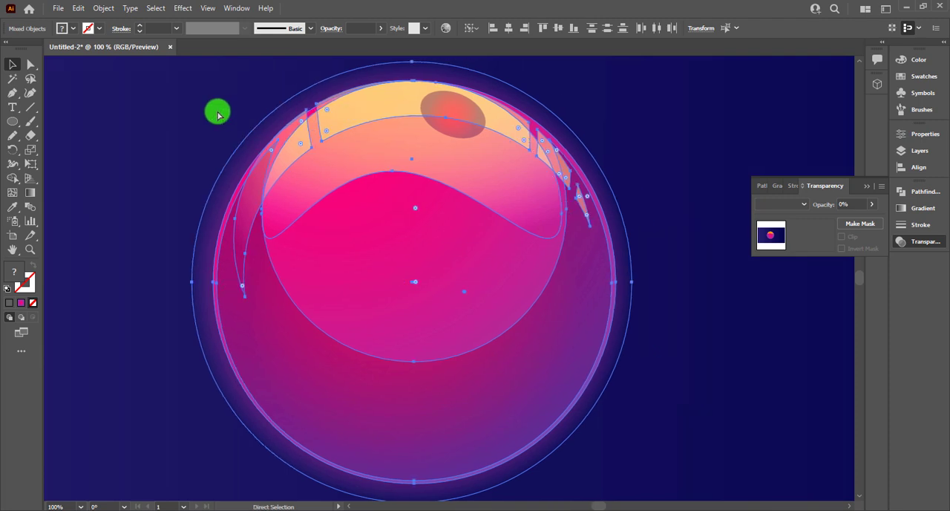
key(ctrl+0)
scroll(222, 113, down, 1)
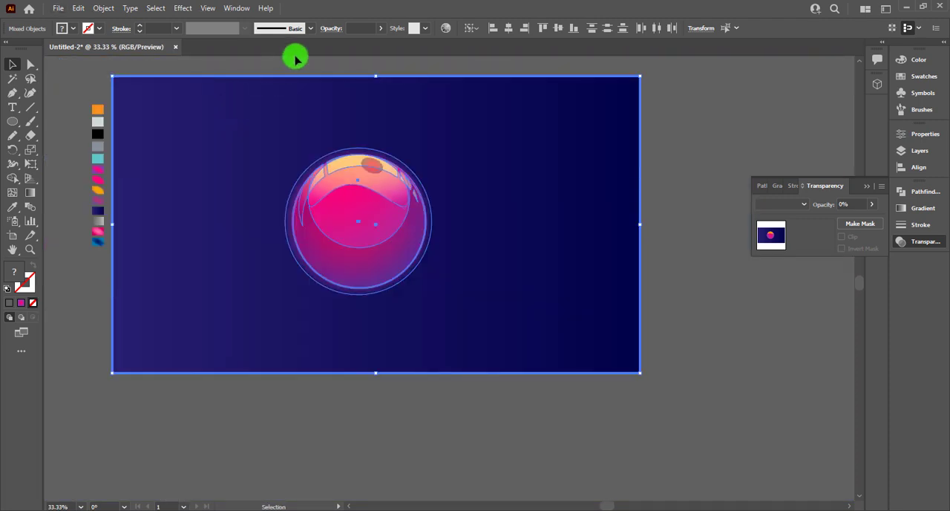
Step: Select the curved orange highlight and restack it, sending it back and bringing it forward over the sphere's circles
click(352, 191)
click(345, 167)
right_click(344, 165)
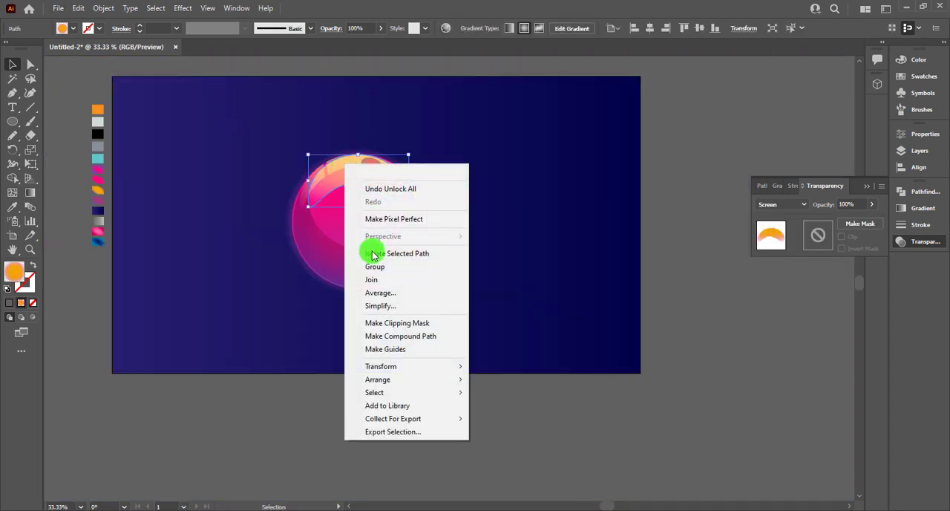
click(615, 401)
scroll(370, 296, up, 2)
drag(375, 273, 418, 393)
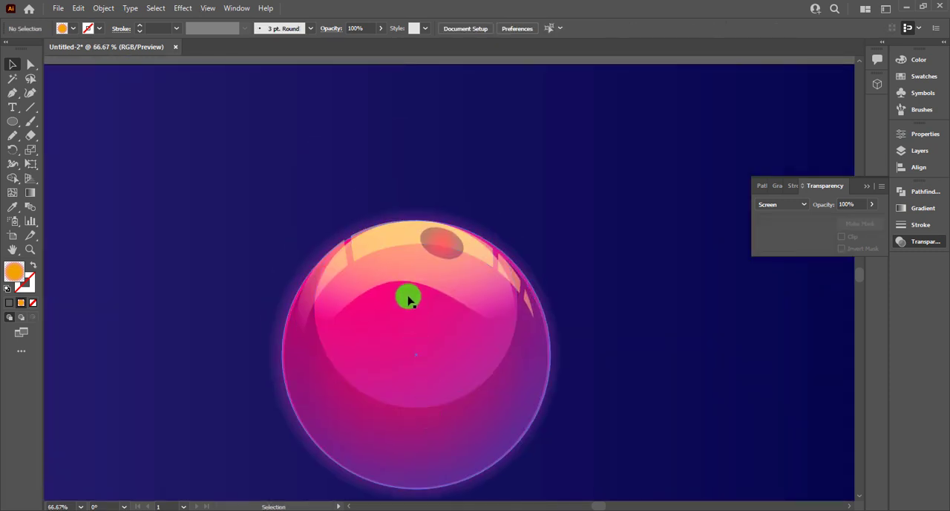
click(379, 275)
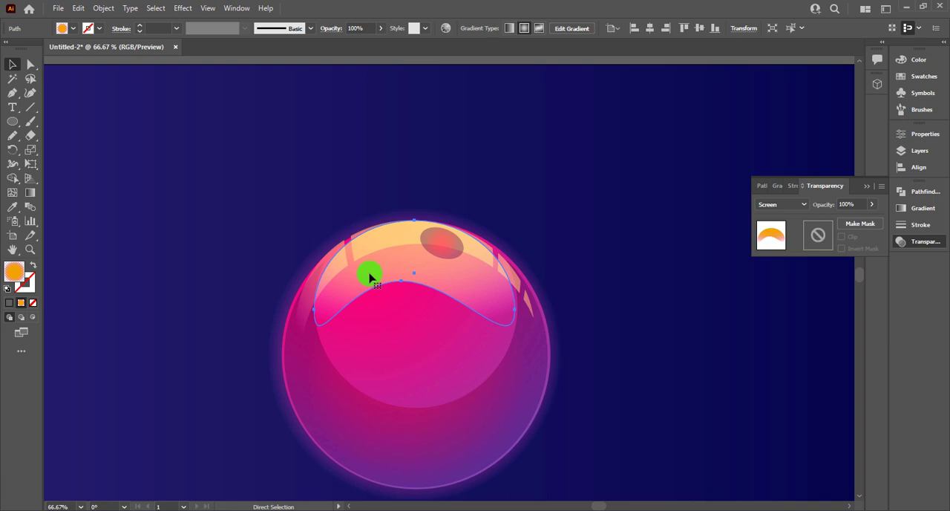
key(ctrl+shift+[)
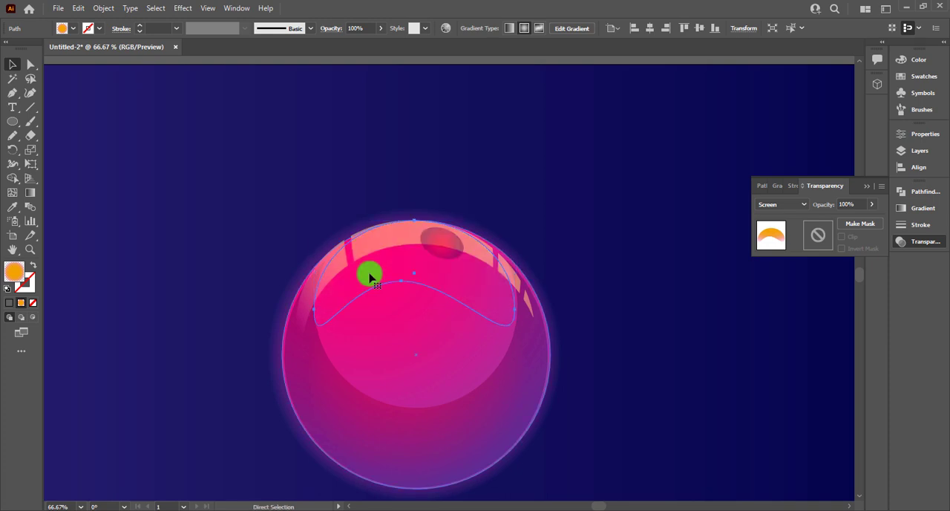
key(ctrl+])
click(290, 173)
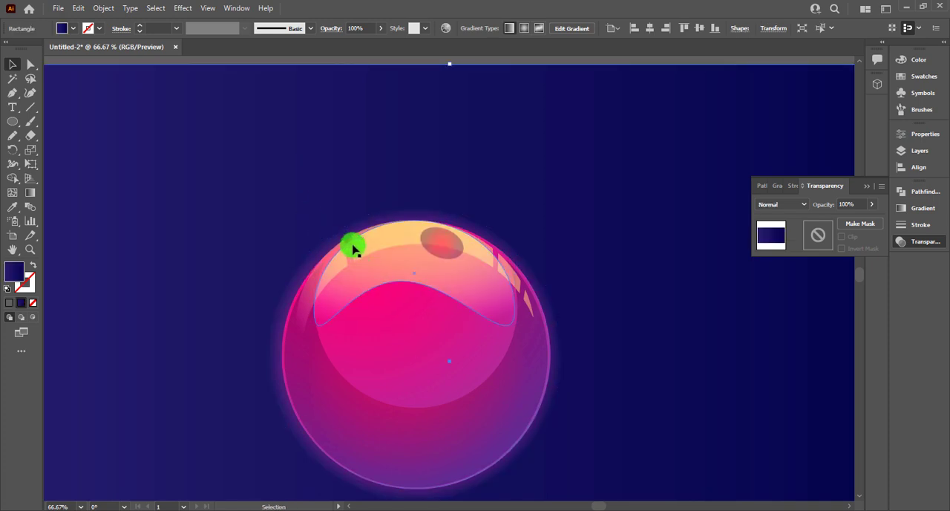
Step: Bring the segmented orange reflection group to the front of the artwork
click(338, 259)
right_click(381, 243)
mouse_move(450, 388)
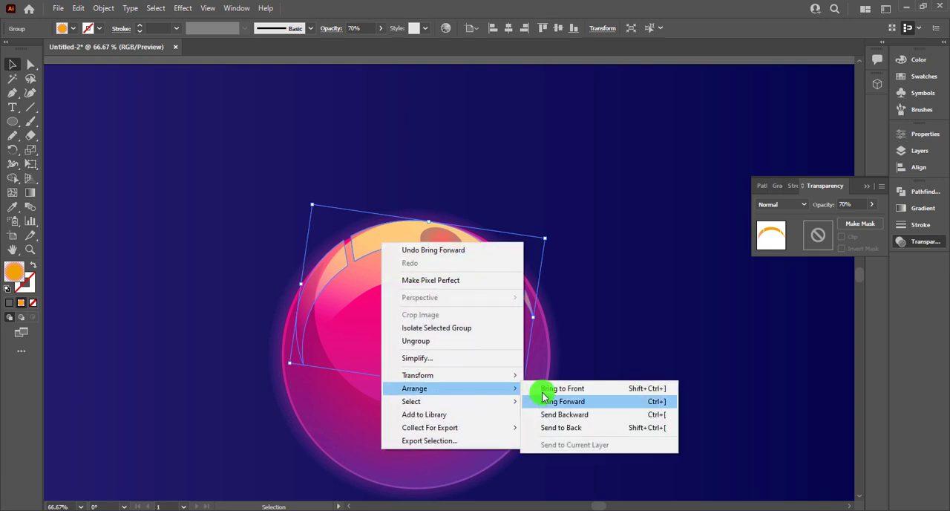
click(560, 388)
click(597, 291)
Step: Shift the tilted ellipse slightly up and to the left on the sphere's top reflection
scroll(589, 278, up, 2)
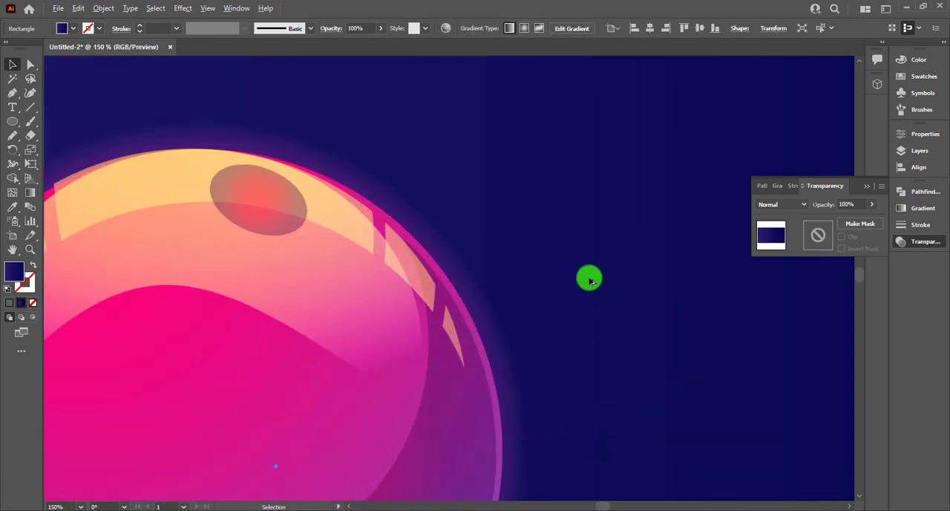
drag(520, 295, 653, 221)
double_click(427, 148)
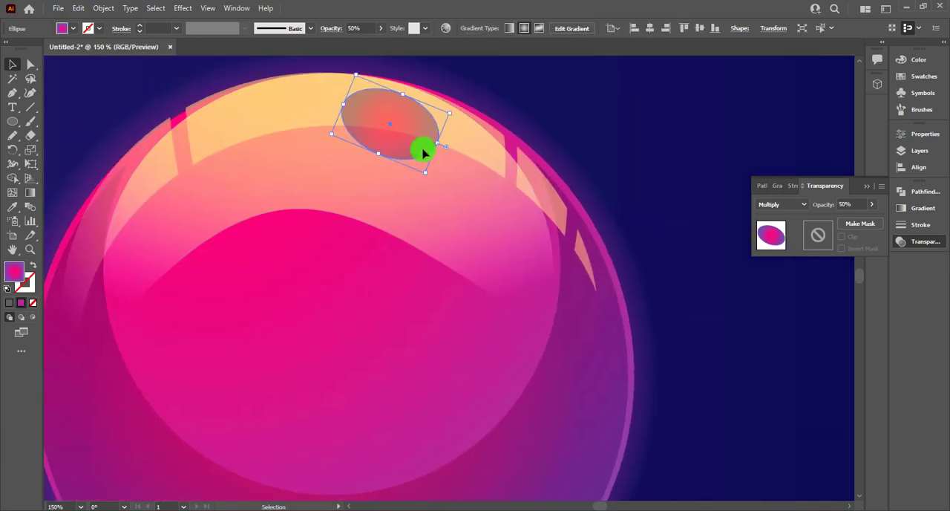
key(Escape)
drag(405, 146, 392, 142)
key(space)
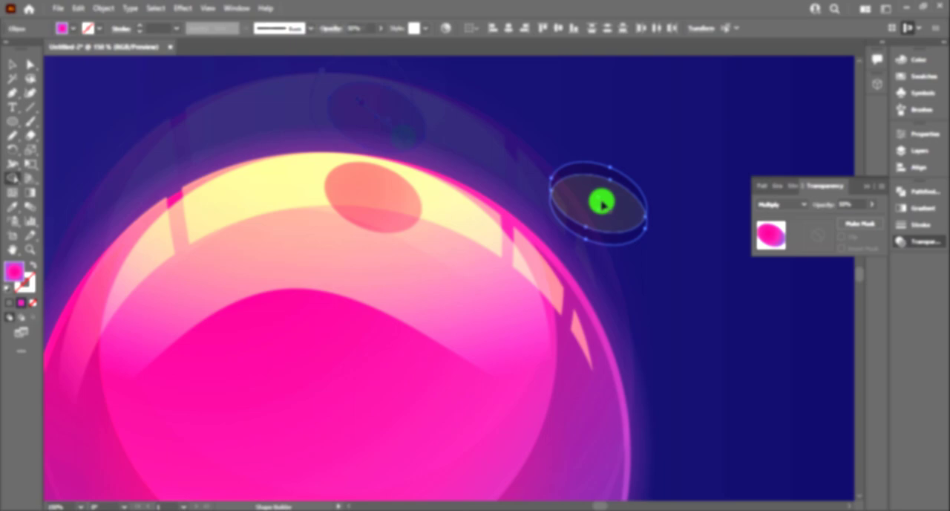
drag(600, 200, 456, 213)
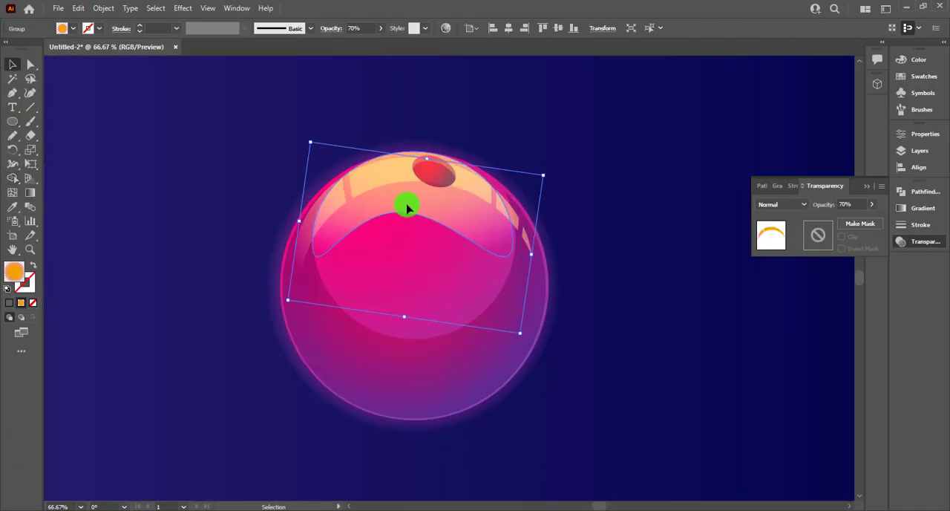
Step: Place a copy of the upper-left spot below it and match its fill to the existing Multiply spots
drag(530, 206, 518, 206)
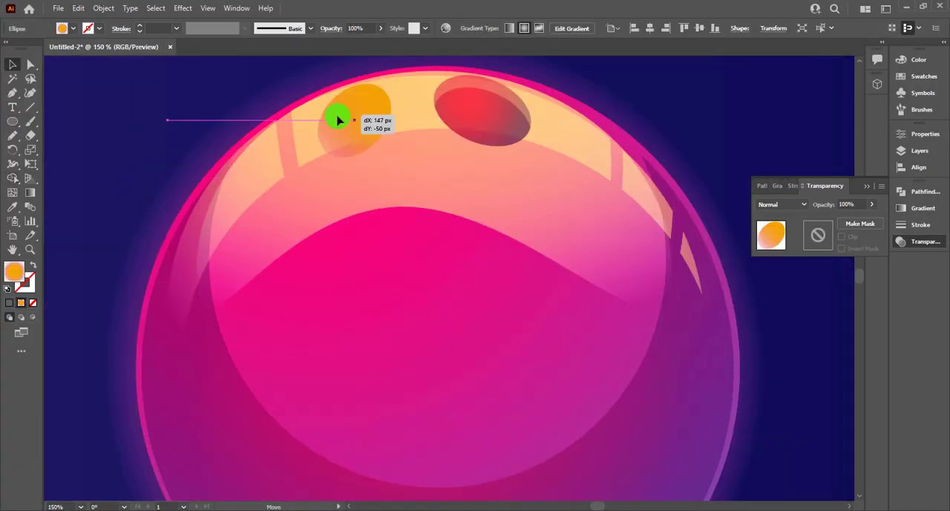
drag(339, 118, 314, 170)
key(i)
click(430, 105)
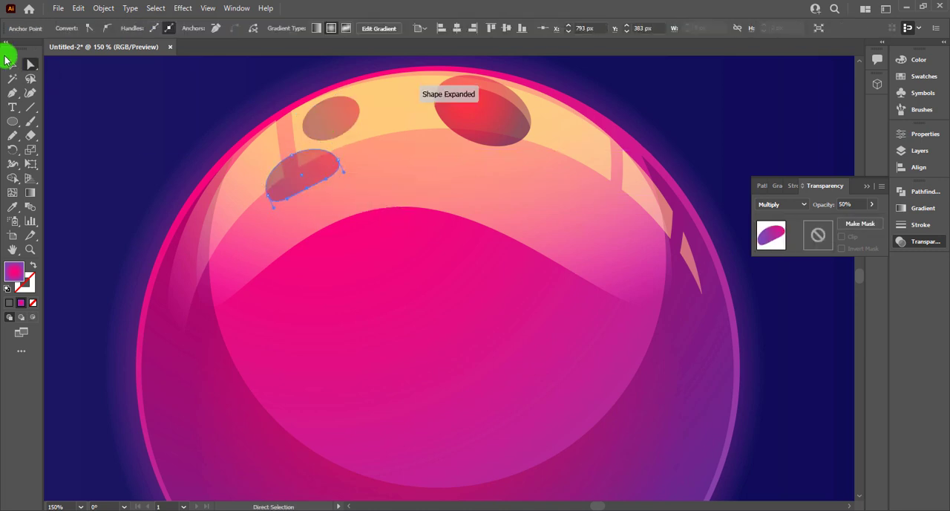
Step: Add a tiny tilted copy beside the left spots and flatten the upper-left spot's lower edge by adjusting its anchor point
drag(385, 172, 357, 155)
key(a)
click(341, 136)
key(v)
Step: Draw a round spot over the highlight's lower edge, match it to the other Multiply spots, and add a small copy beside it
key(l)
mouse_move(443, 181)
mouse_down()
mouse_move(515, 248)
mouse_move(476, 226)
mouse_move(487, 224)
mouse_up()
key(i)
drag(487, 224, 417, 236)
mouse_move(438, 251)
mouse_down()
mouse_move(411, 235)
mouse_move(420, 197)
mouse_up()
click(386, 135)
Step: Draw a tilted round spot at the highlight's upper right and place a copy of the tiny spot beside it
key(l)
drag(548, 124, 598, 172)
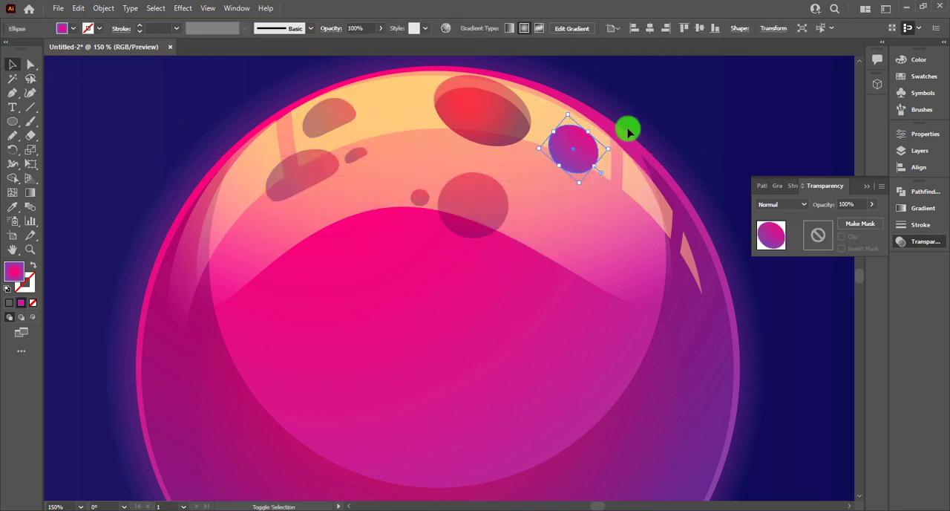
click(666, 92)
drag(362, 158, 538, 170)
click(651, 72)
Step: Add large gradient-filled round and oval spots across the sphere's lower half
scroll(420, 223, down, 2)
key(l)
drag(328, 290, 408, 382)
key(v)
mouse_move(377, 343)
mouse_down()
mouse_move(537, 345)
mouse_move(454, 406)
mouse_up()
drag(441, 438, 429, 384)
Step: Copy a small dark spot from the upper highlight area to the sphere's lower right
drag(377, 101, 504, 397)
scroll(512, 371, up, 2)
scroll(696, 145, down, 1)
Step: Draw small oval spots along the sphere's lower-left and bottom edge, and position and tilt them to follow its curve
key(l)
drag(257, 326, 300, 354)
key(v)
mouse_move(304, 326)
mouse_down()
mouse_move(323, 357)
mouse_move(276, 309)
mouse_move(399, 391)
mouse_up()
drag(443, 395, 392, 406)
click(413, 343)
shift+click(513, 326)
drag(511, 223, 524, 178)
drag(576, 131, 602, 117)
scroll(458, 456, down, 1)
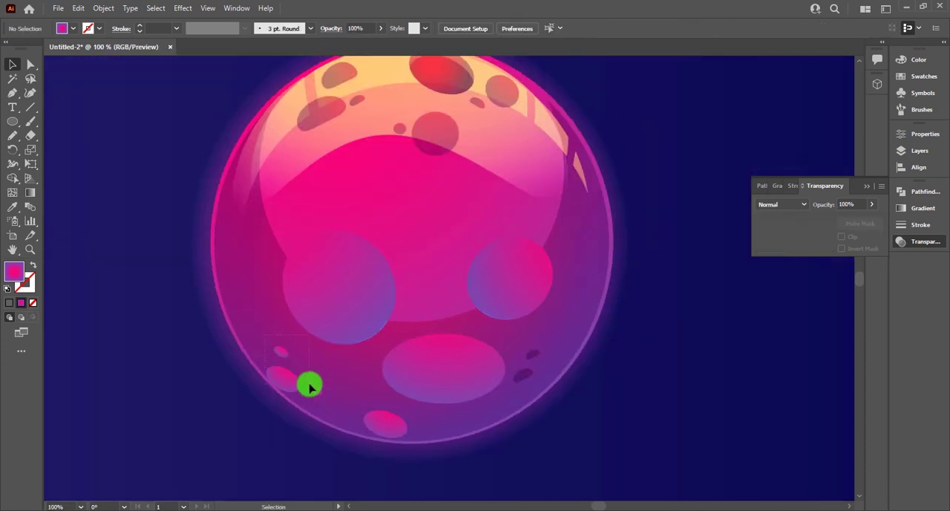
Step: Enlarge the oval spot at the sphere's bottom and place another small spot to its right along the edge
drag(384, 424, 365, 408)
drag(386, 419, 401, 434)
drag(371, 415, 486, 405)
Step: Draw tall oval spots along the sphere's left and right edges and tilt them to follow its curve
scroll(438, 306, up, 1)
drag(243, 271, 277, 359)
drag(273, 278, 264, 297)
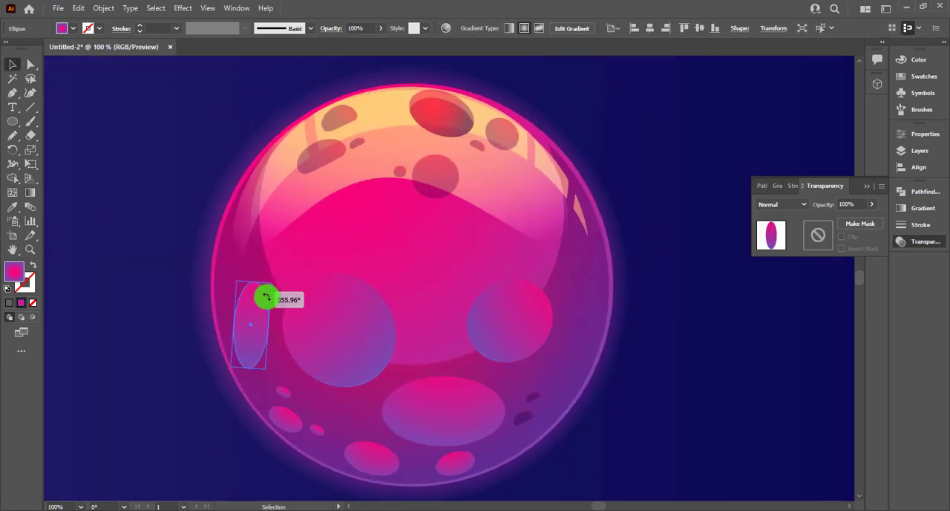
drag(372, 458, 587, 295)
drag(624, 286, 596, 251)
drag(587, 294, 576, 357)
Step: Pull the anchor points of the two edge ovals and the three large lower spots to give them irregular crater shapes
key(a)
drag(265, 322, 259, 325)
drag(381, 297, 362, 305)
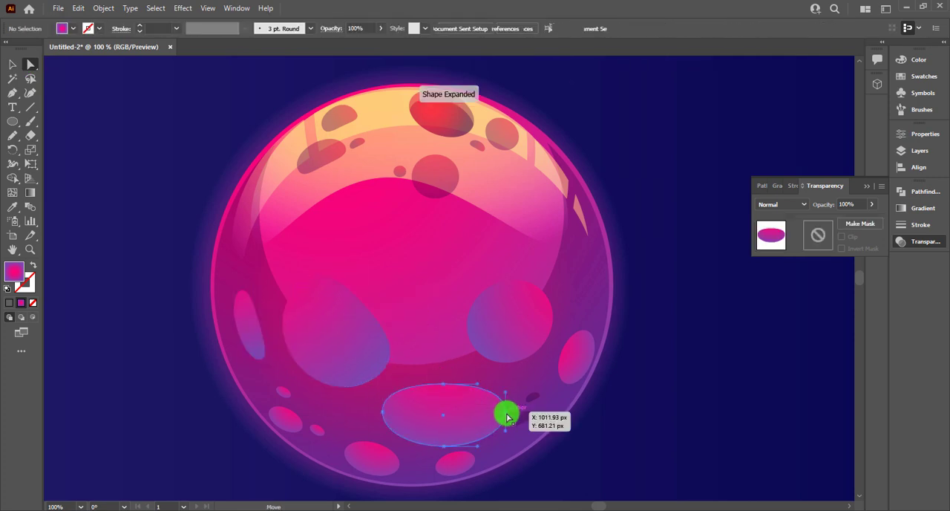
drag(505, 412, 507, 390)
drag(543, 293, 551, 279)
drag(489, 287, 509, 302)
drag(560, 355, 566, 361)
Step: Reshape the small ovals along the sphere's lower-left and bottom edge into irregular spots
scroll(385, 486, up, 1)
click(371, 422)
drag(250, 368, 291, 390)
click(242, 340)
drag(237, 336, 230, 326)
scroll(319, 386, down, 1)
drag(361, 395, 348, 396)
scroll(398, 438, down, 1)
key(l)
Step: Copy the right-edge spot to the sphere's upper-right edge, fit it to the curve, and add two small spots beside it
click(13, 64)
shift+click(467, 131)
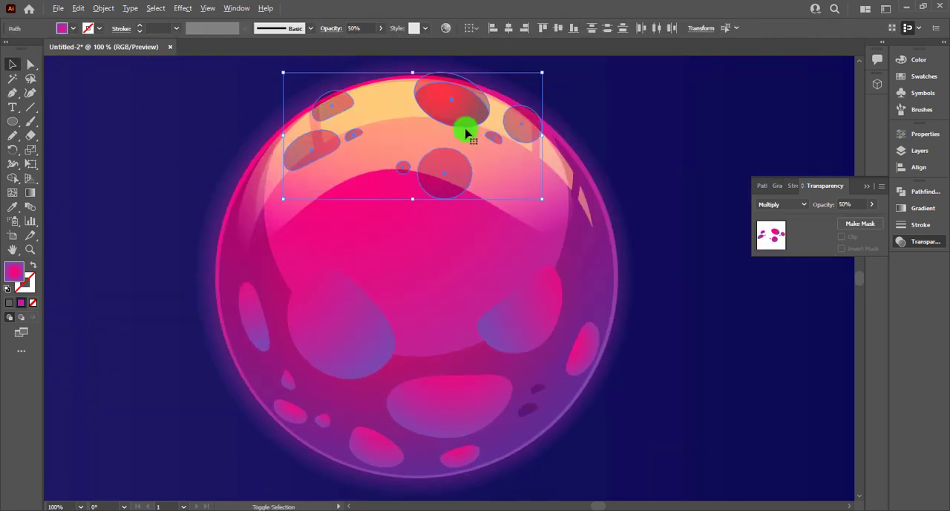
drag(590, 353, 589, 231)
drag(568, 257, 585, 255)
scroll(598, 216, up, 3)
drag(576, 208, 554, 192)
scroll(586, 104, down, 1)
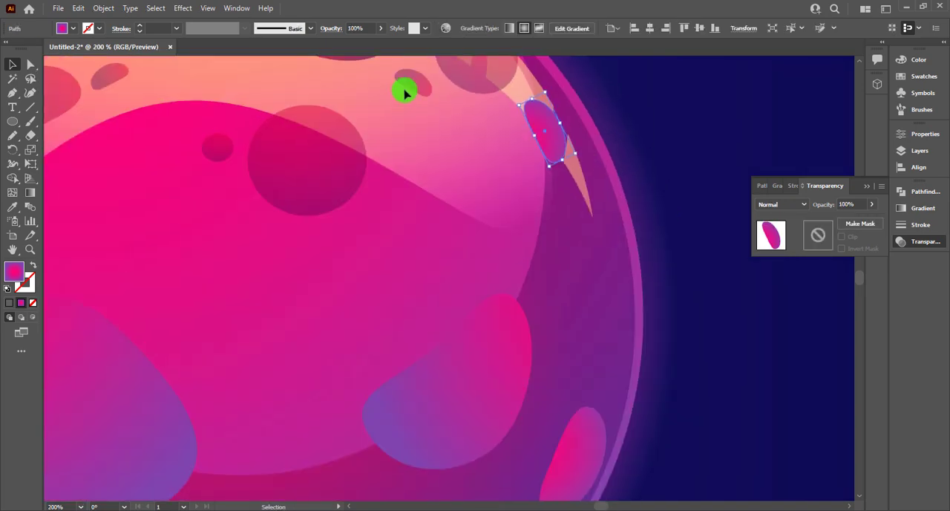
drag(405, 87, 516, 181)
drag(529, 185, 550, 190)
scroll(622, 158, down, 2)
Step: Give the spots on the sphere's lower half the Multiply blend mode at 50% opacity
drag(250, 221, 613, 437)
click(586, 145)
drag(251, 221, 616, 437)
Step: Copy the lower spots to the empty area right of the sphere and trim them into crescents with the Shape Builder
scroll(496, 365, right, 3)
drag(318, 365, 713, 363)
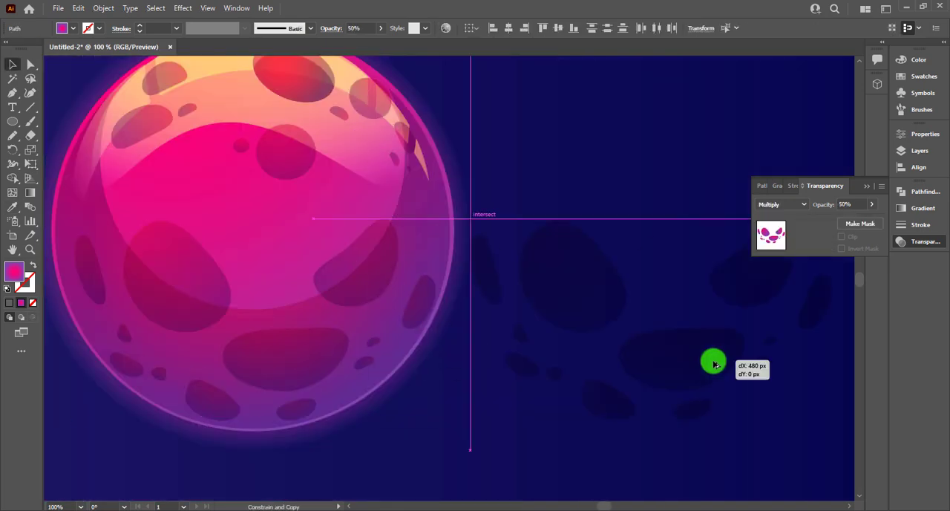
scroll(712, 363, right, 2)
click(13, 178)
mouse_move(504, 204)
mouse_down()
mouse_move(661, 331)
mouse_move(419, 364)
mouse_up()
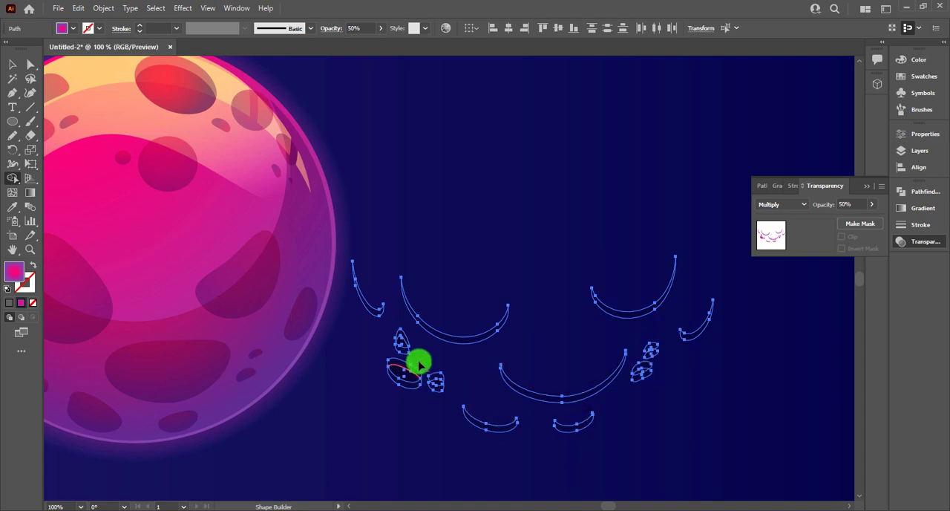
Step: Place the crescents back onto the sphere's lower spots as rim shading
key(v)
scroll(587, 299, down, 2)
drag(552, 326, 356, 327)
scroll(356, 327, up, 4)
scroll(356, 327, down, 3)
click(656, 252)
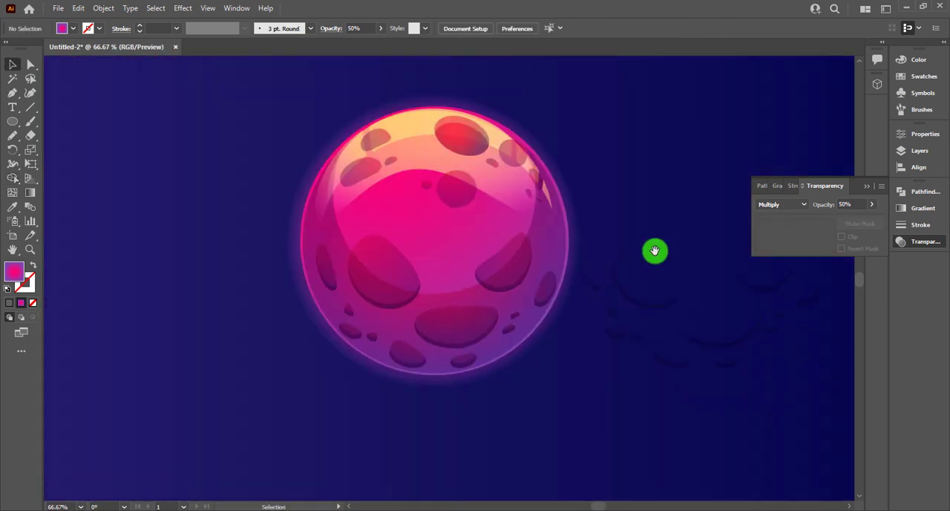
Step: Copy the sphere's upper spots to the empty background right of the planet
scroll(445, 222, up, 1)
drag(303, 112, 303, 123)
shift+click(297, 199)
drag(310, 236, 674, 238)
scroll(593, 234, right, 3)
Step: Offset duplicates of the copied upper spots slightly and trim them into crescents with the Shape Builder
drag(465, 226, 460, 250)
scroll(473, 263, up, 2)
scroll(473, 263, up, 1)
click(473, 306)
scroll(473, 306, down, 1)
key(shift+m)
mouse_move(208, 138)
mouse_down()
mouse_move(240, 278)
mouse_move(695, 265)
mouse_move(620, 172)
mouse_up()
Step: Move the trimmed crescents onto the sphere's upper spots as rim shading
key(v)
scroll(672, 236, down, 3)
drag(506, 230, 261, 230)
scroll(322, 228, up, 6)
scroll(186, 182, down, 7)
click(524, 265)
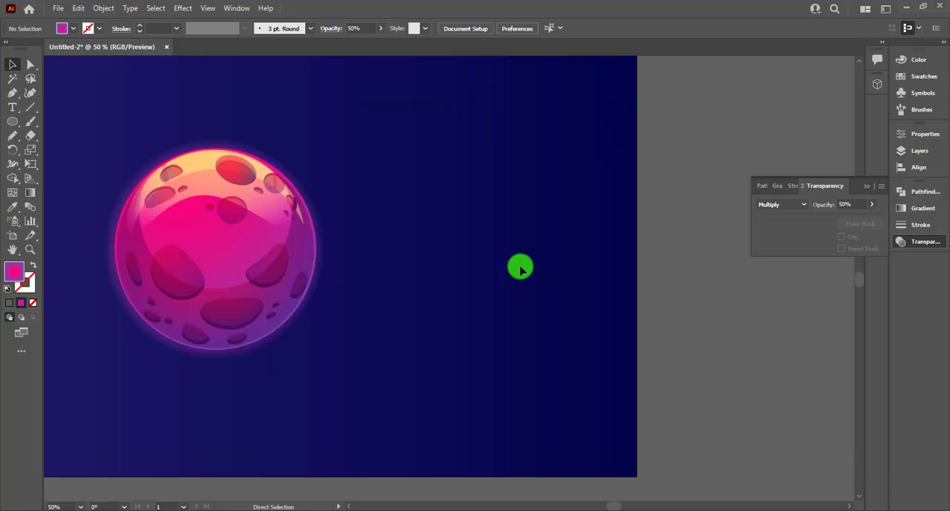
Step: Select the dark blue background rectangle and lock it
key(ctrl+0)
key(ctrl+minus)
key(ctrl+minus)
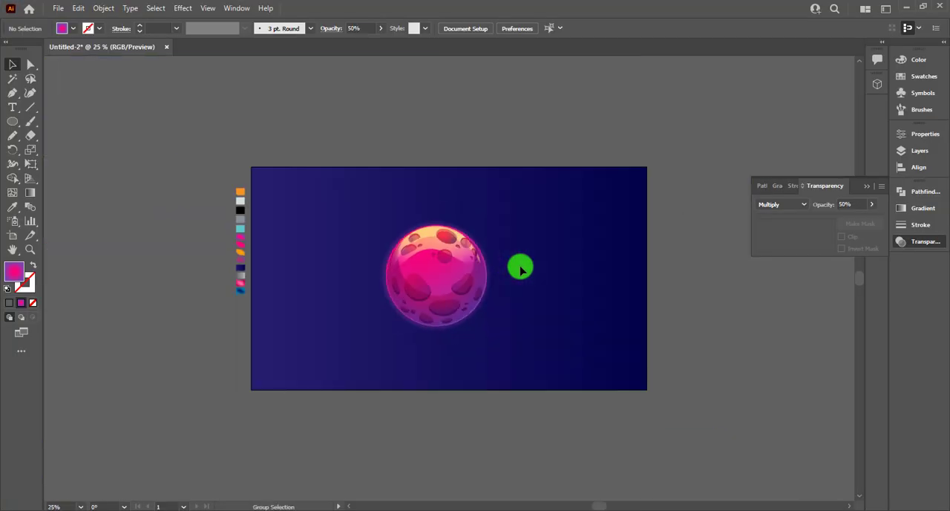
key(ctrl+a)
click(543, 138)
click(547, 206)
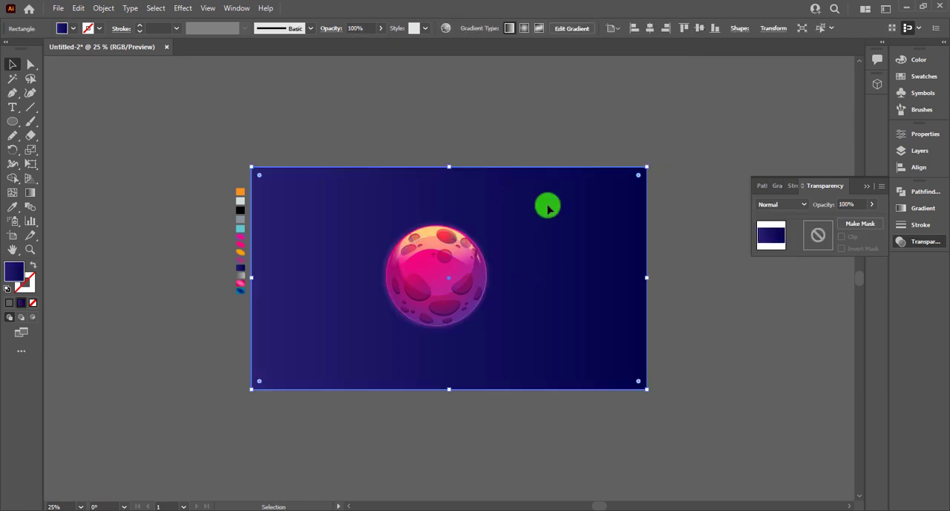
key(ctrl+2)
Step: Select all the planet's shapes, group them, and move the planet to the upper-left area of the artboard
key(a)
key(ctrl+a)
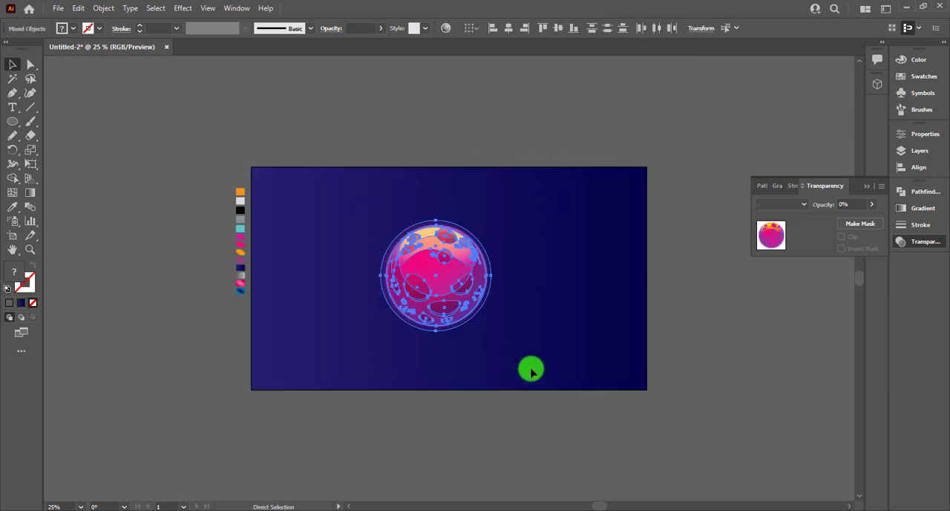
click(531, 369)
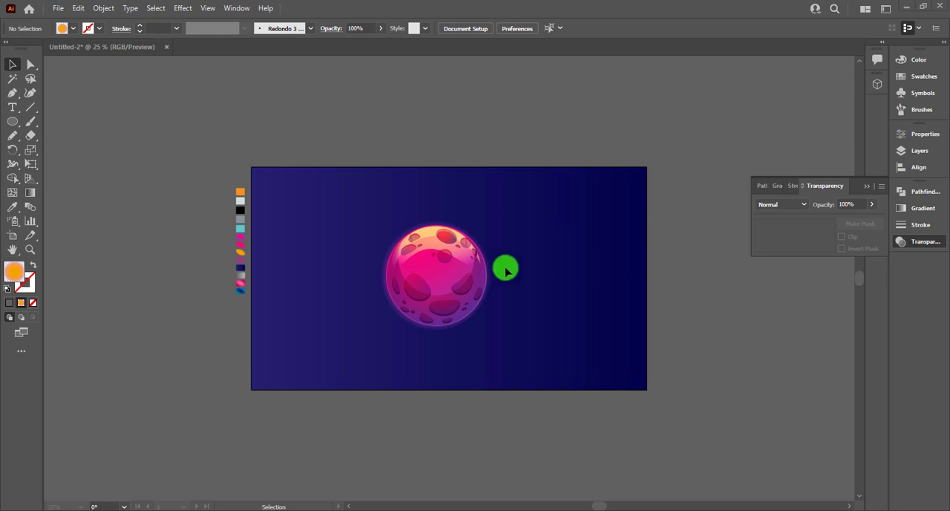
drag(431, 297, 376, 241)
click(452, 241)
scroll(438, 215, up, 1)
scroll(459, 228, right, 2)
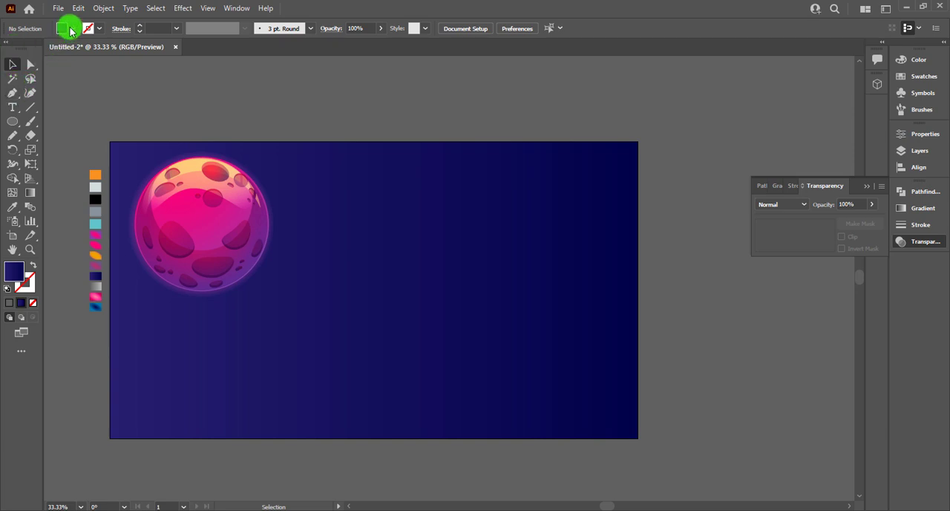
Step: Draw a closed half-blade outline right of the planet with the Pen tool, using no fill and a white 1 pt stroke
click(70, 31)
click(25, 47)
click(34, 266)
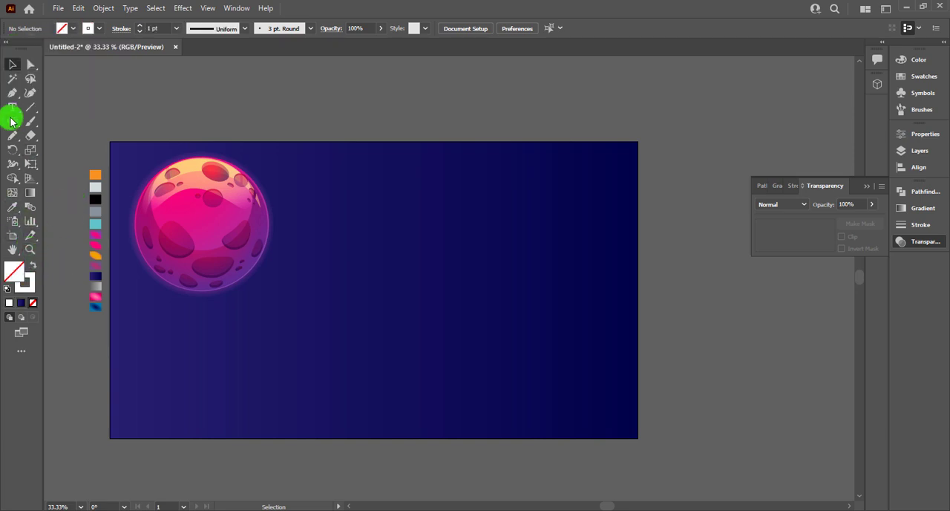
scroll(377, 252, up, 1)
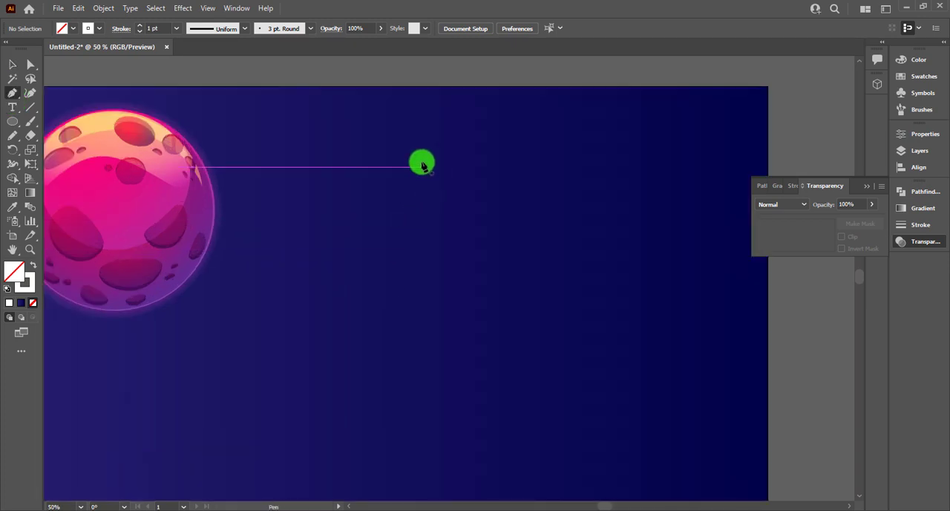
click(418, 153)
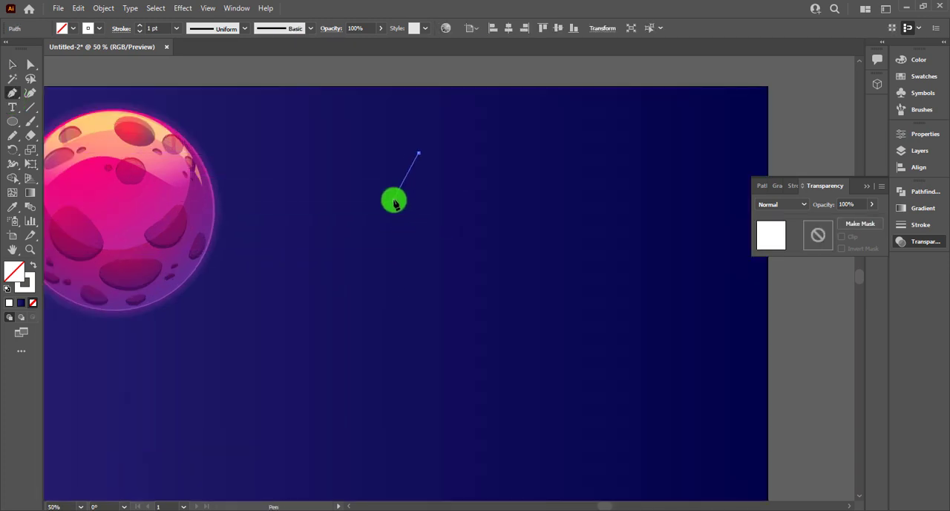
click(393, 200)
scroll(393, 200, down, 3)
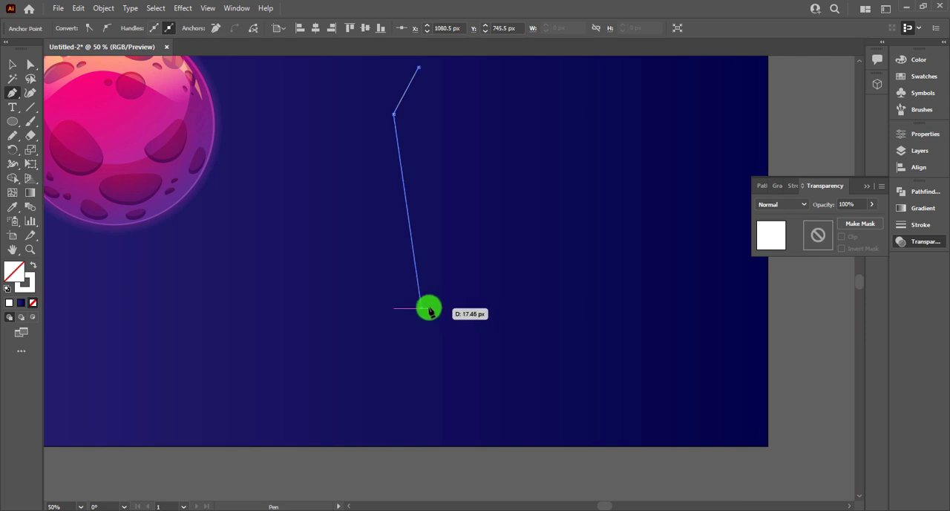
drag(429, 310, 420, 342)
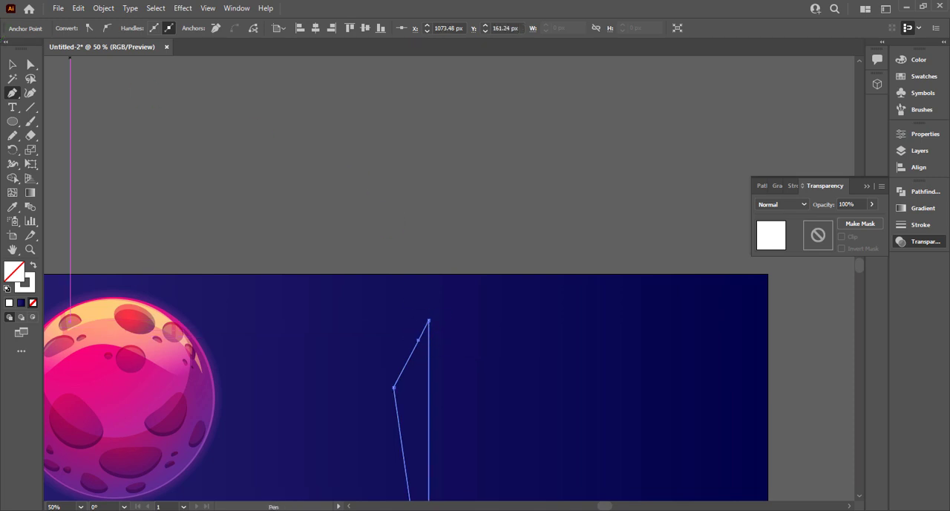
click(14, 67)
click(347, 265)
scroll(356, 273, down, 2)
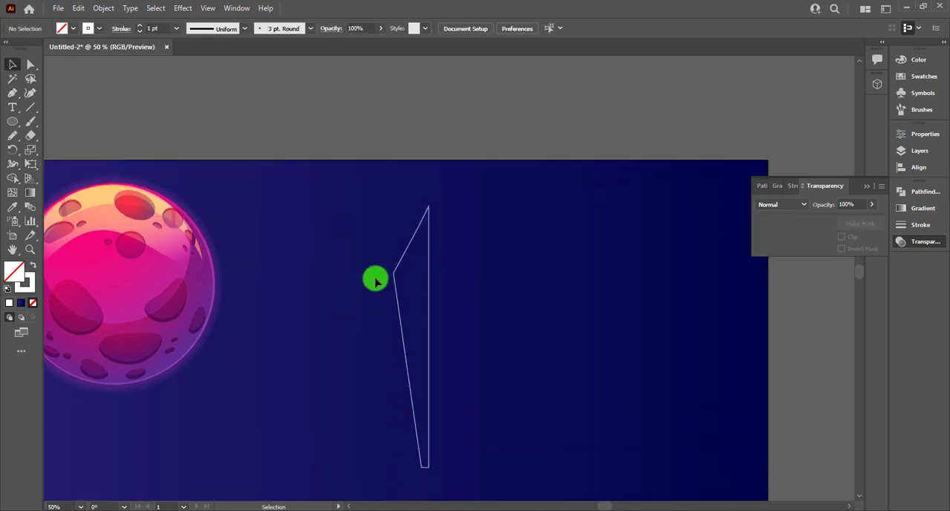
Step: Round the outer left corner of the half-blade outline into a smooth curve
click(396, 297)
click(31, 64)
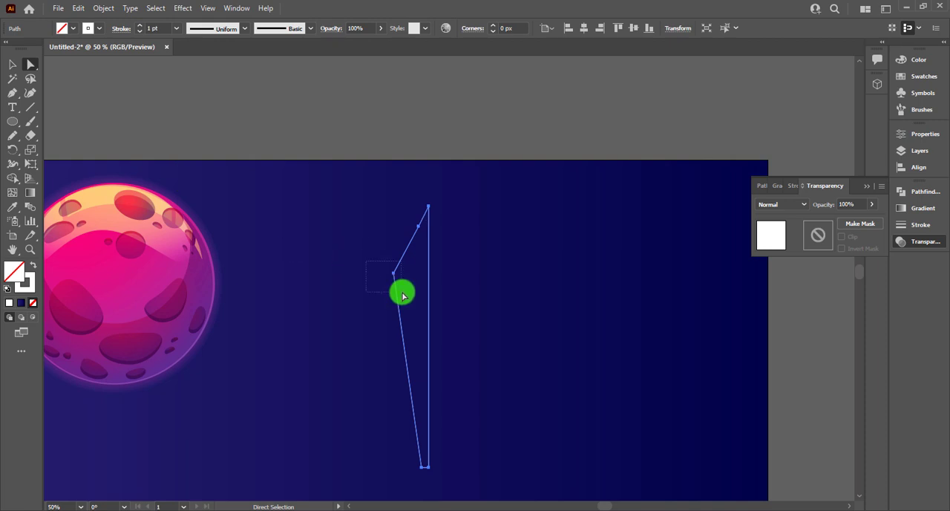
drag(403, 296, 494, 286)
click(12, 64)
Step: Make a mirrored copy of the half outline with Reflect and join it to the original's straight edge for a symmetrical body
click(401, 290)
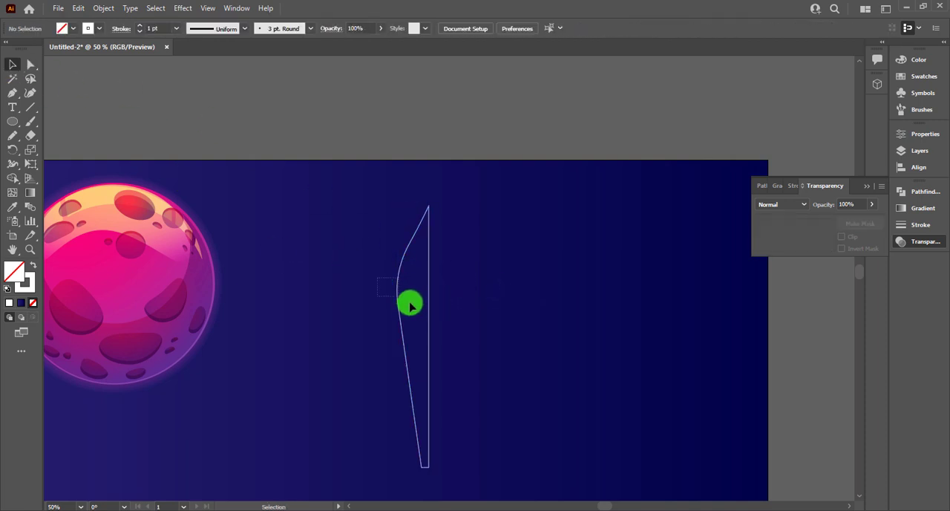
right_click(410, 304)
mouse_move(519, 227)
click(568, 279)
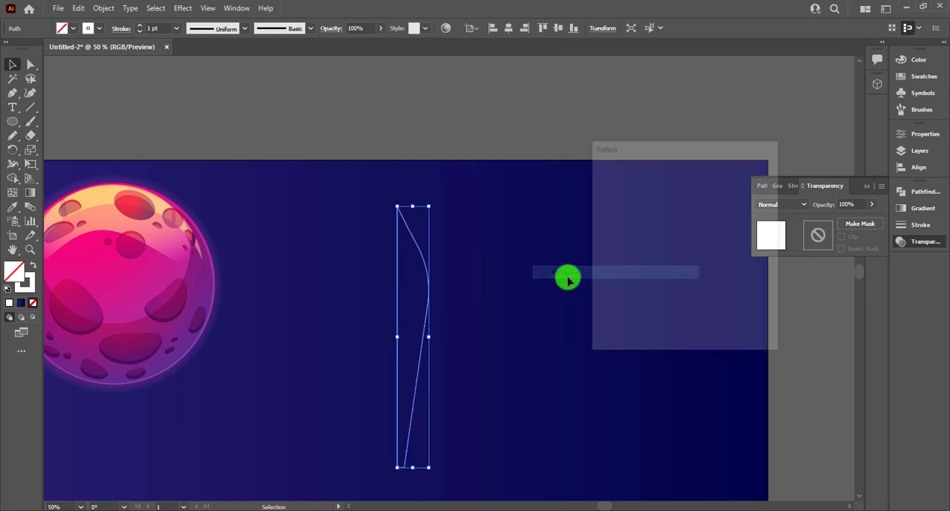
click(623, 328)
drag(444, 326, 494, 351)
click(480, 301)
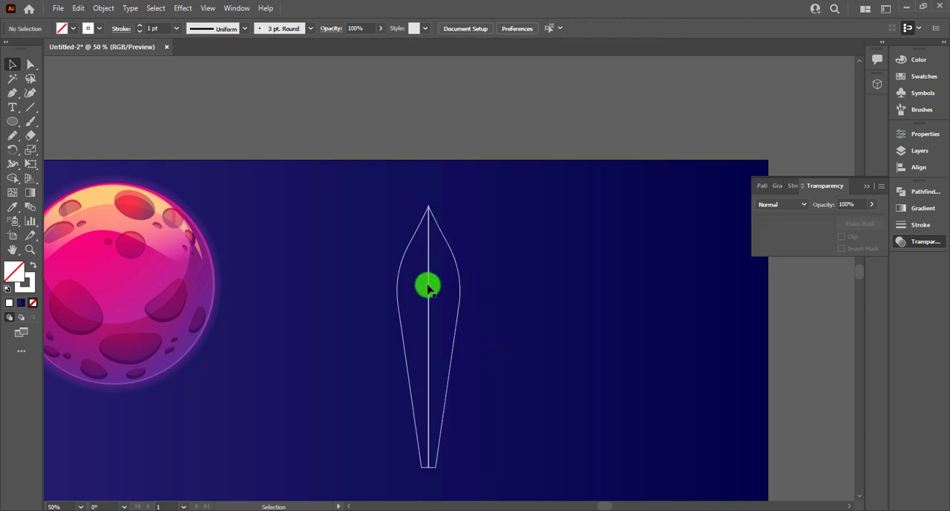
Step: Swap the stroke and fill of both halves to give them a solid white fill and no stroke
scroll(428, 288, up, 4)
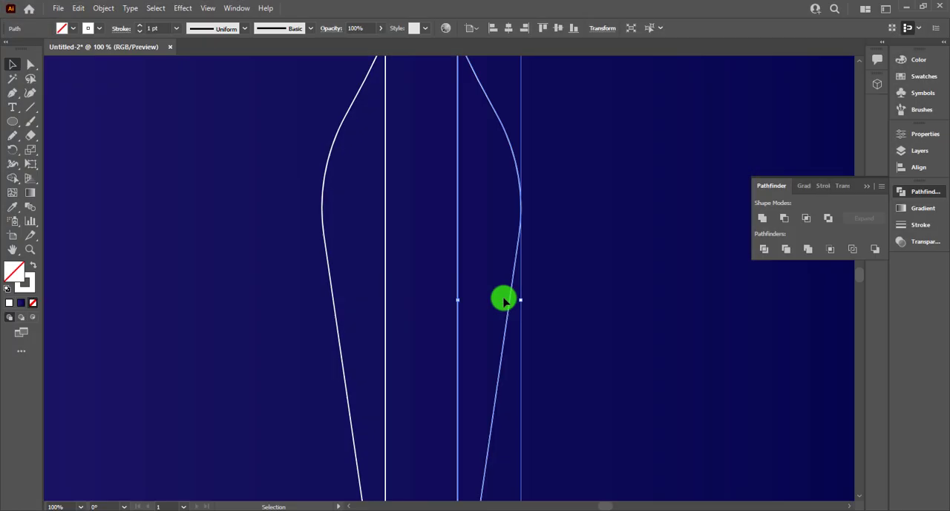
key(ctrl+z)
click(32, 266)
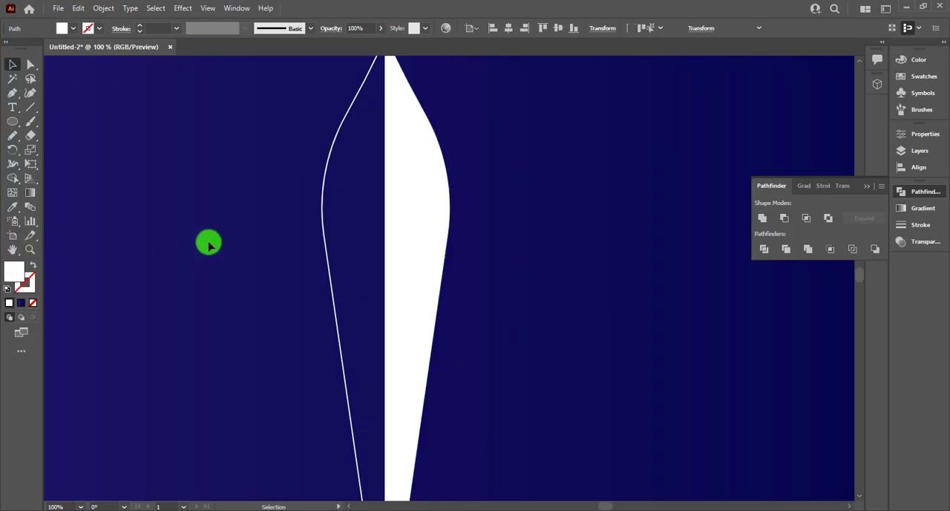
click(330, 271)
click(32, 265)
drag(234, 237, 509, 300)
click(512, 299)
click(432, 289)
click(470, 293)
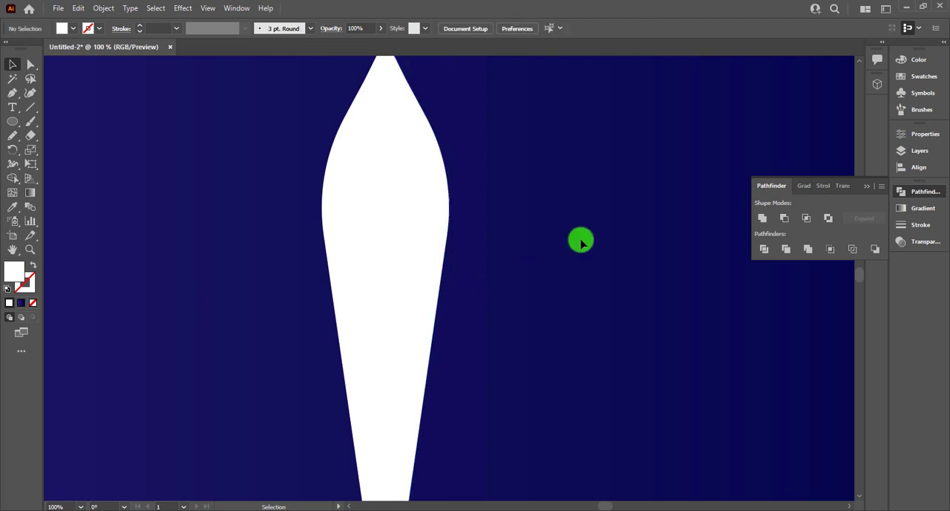
Step: Try to unite the two white halves into one shape with Pathfinder
key(ctrl+a)
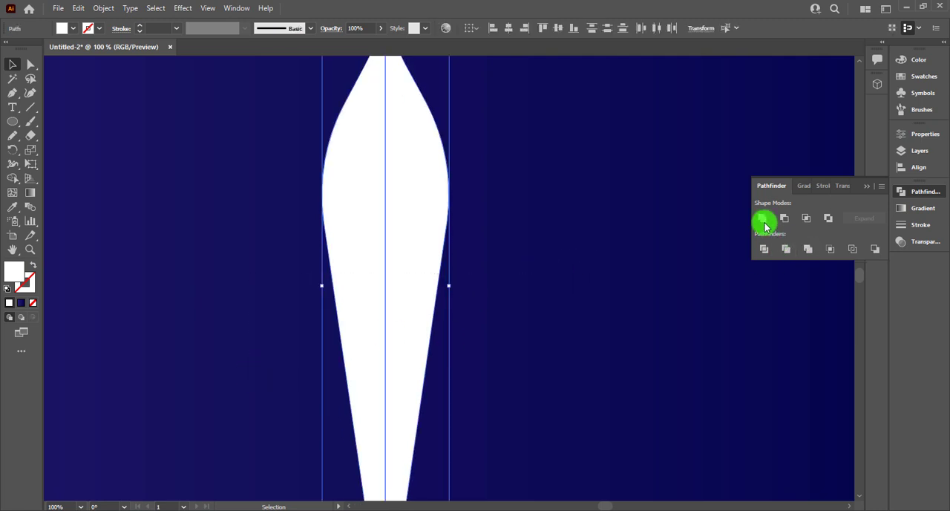
click(777, 221)
scroll(512, 317, down, 3)
scroll(470, 351, up, 3)
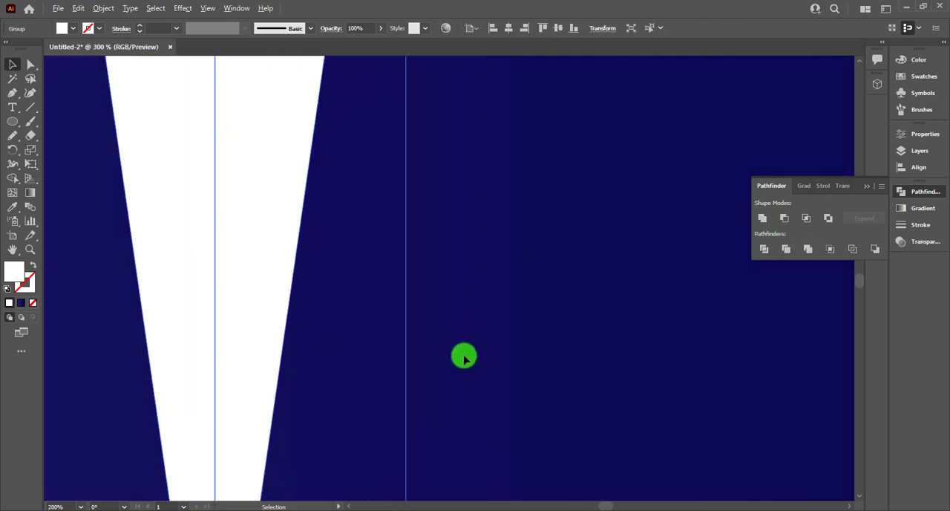
scroll(366, 383, down, 1)
click(360, 384)
drag(236, 422, 332, 420)
scroll(332, 419, down, 2)
scroll(332, 419, down, 2)
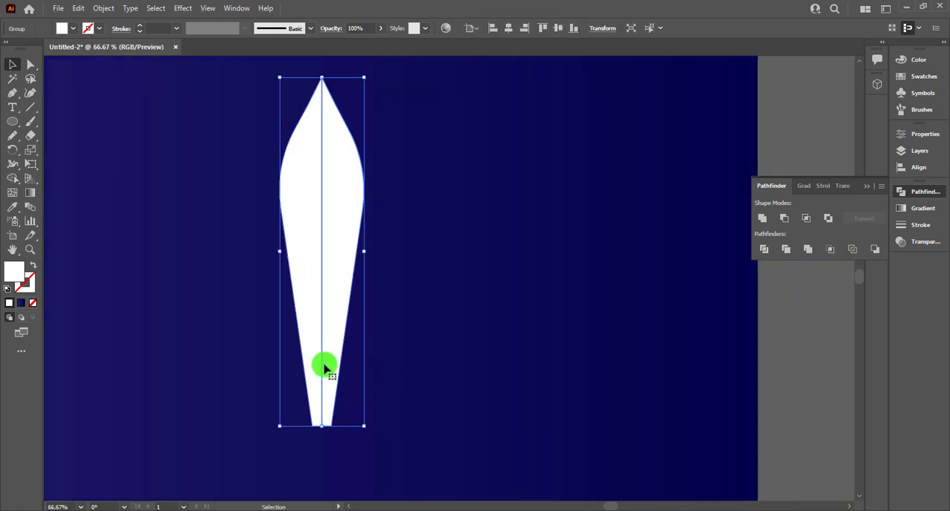
drag(324, 365, 336, 394)
click(375, 330)
click(342, 323)
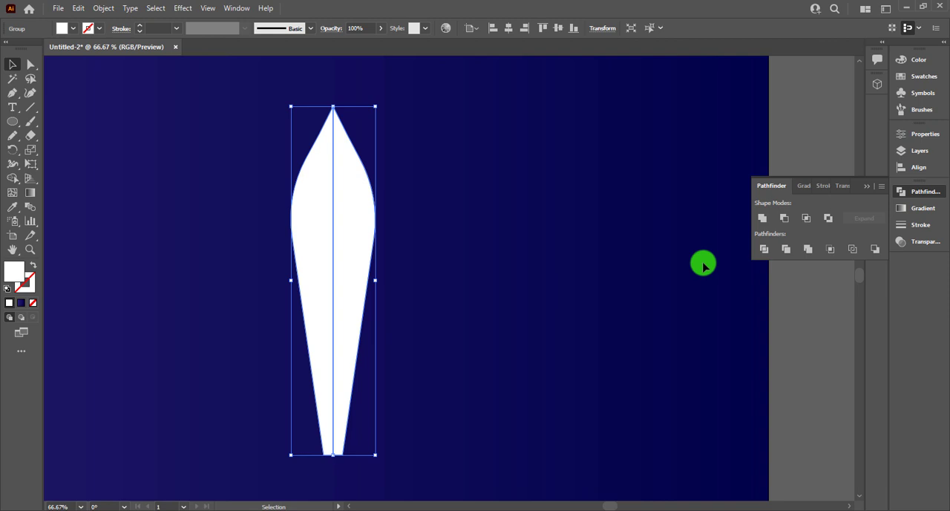
Step: Try the Pathfinder operations Minus Front, Intersect and Divide on the two grouped halves
click(785, 218)
key(ctrl+z)
click(807, 217)
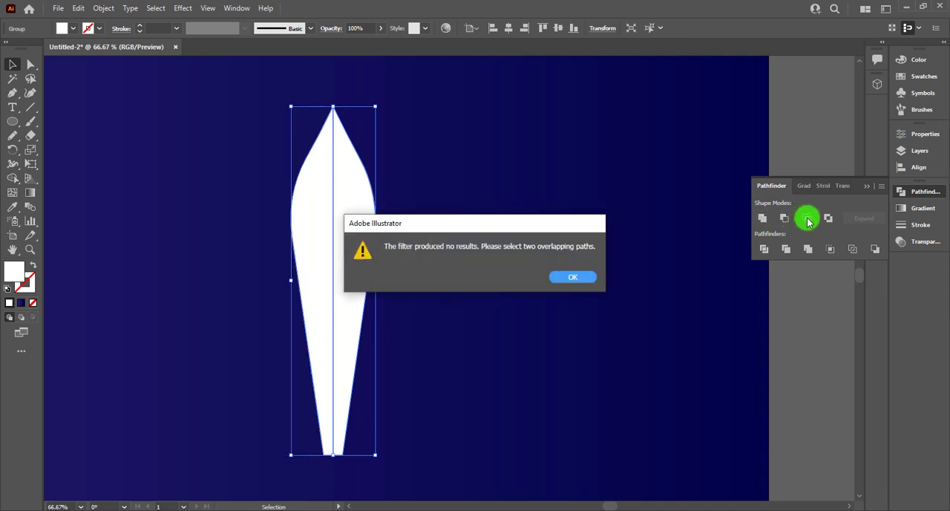
key(Return)
click(766, 249)
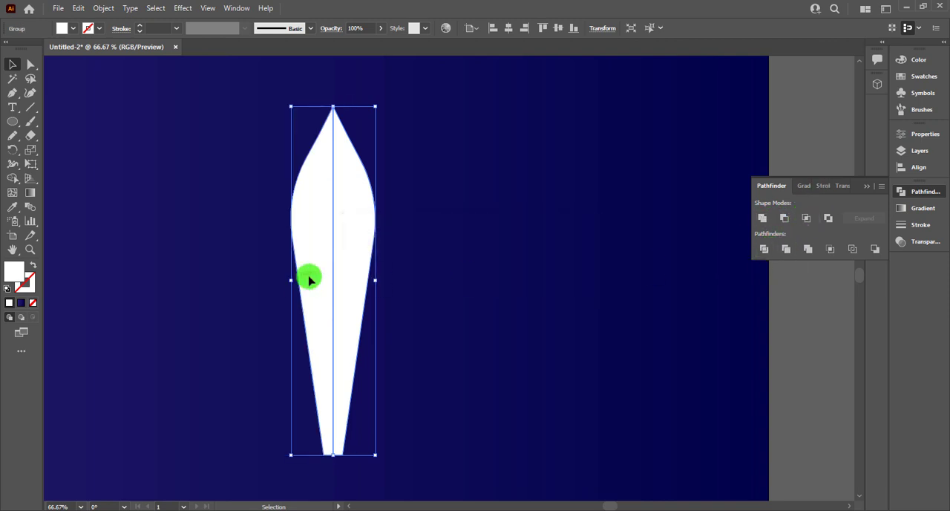
Step: Ungroup the two white halves, test that they separate, and undo the test move
click(386, 265)
click(365, 260)
right_click(361, 264)
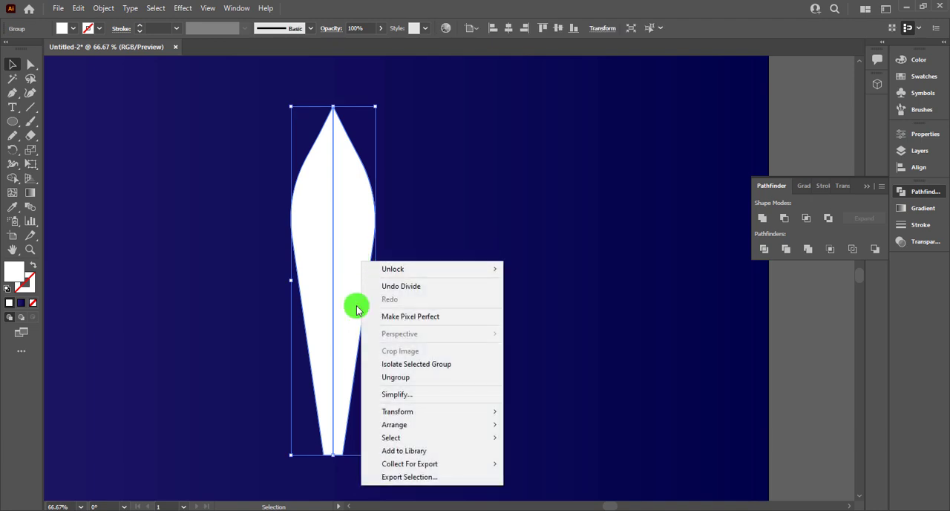
click(396, 377)
click(451, 282)
drag(337, 302, 389, 302)
key(ctrl+z)
Step: Nudge the left white half slightly right so that it overlaps the other half
click(410, 303)
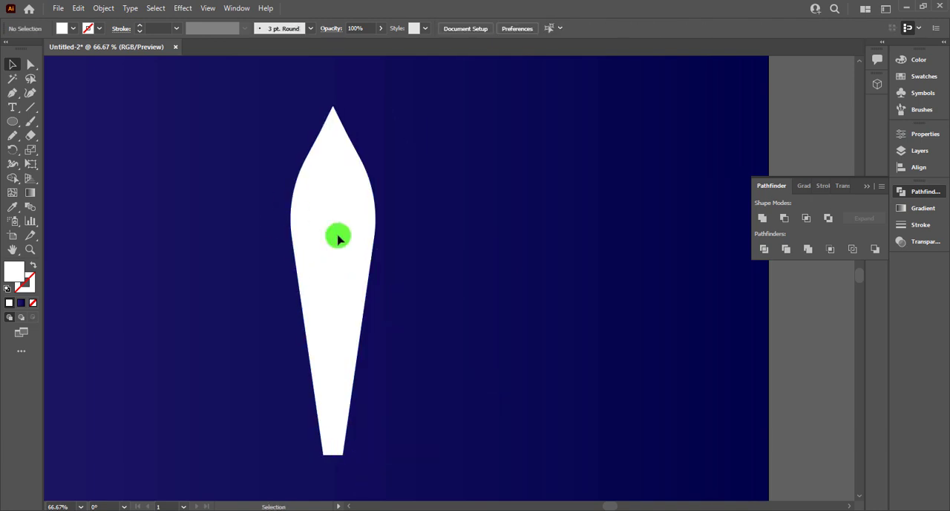
key(ctrl+a)
click(12, 178)
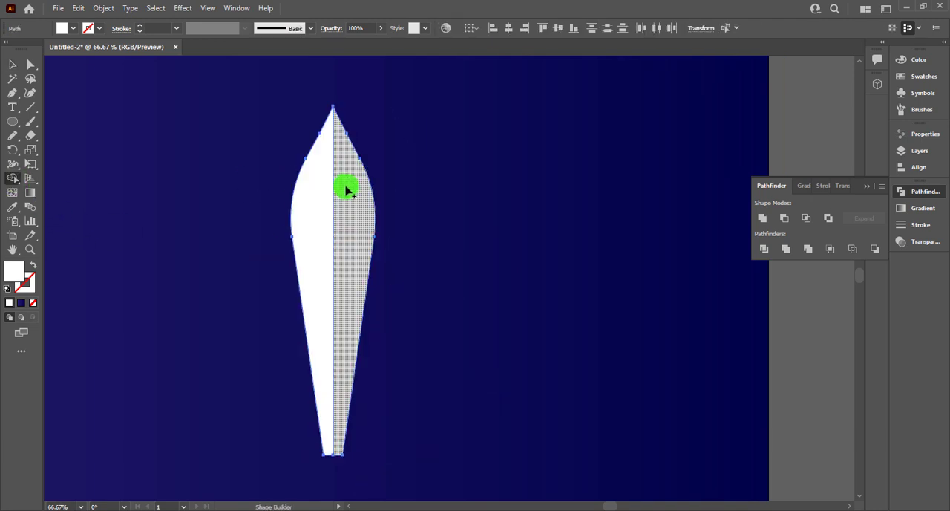
click(12, 64)
click(252, 174)
click(296, 194)
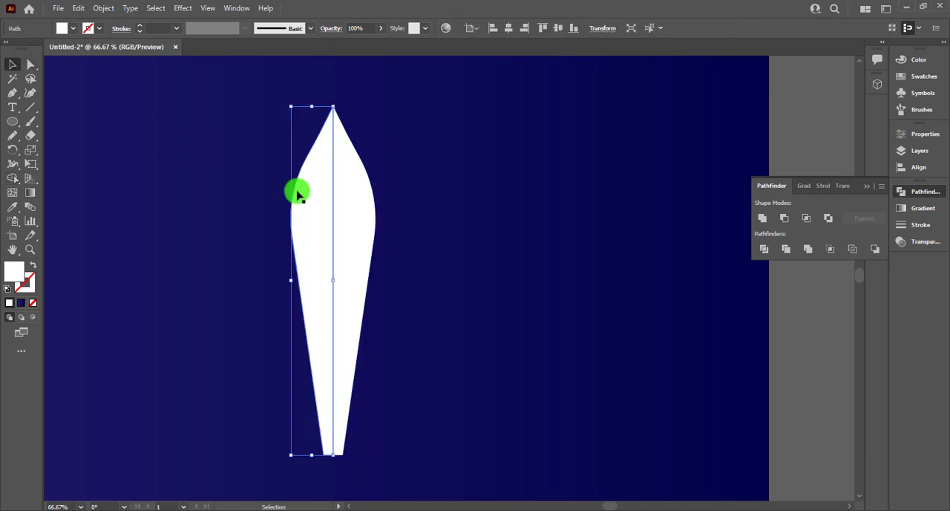
key(Right)
Step: Merge the two overlapping white halves into one shape with the Shape Builder tool
drag(251, 178, 404, 223)
click(22, 182)
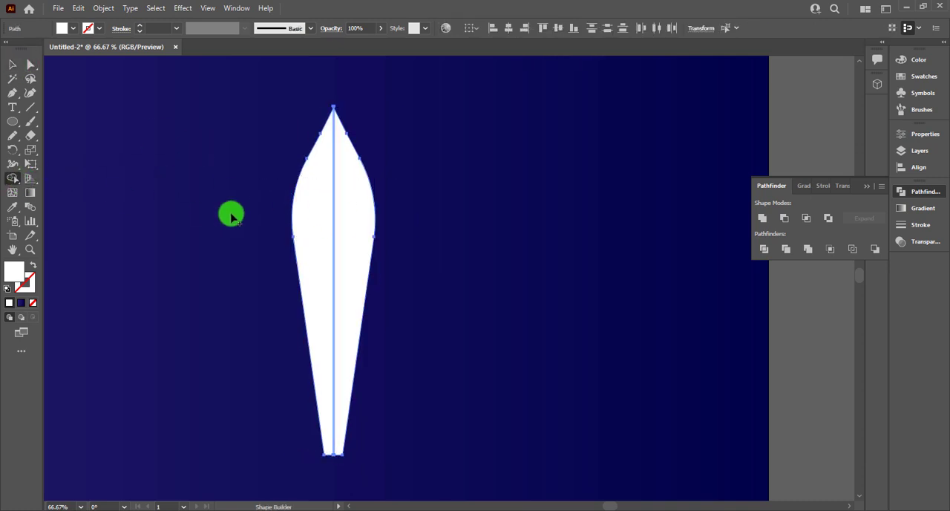
drag(231, 212, 357, 213)
click(20, 69)
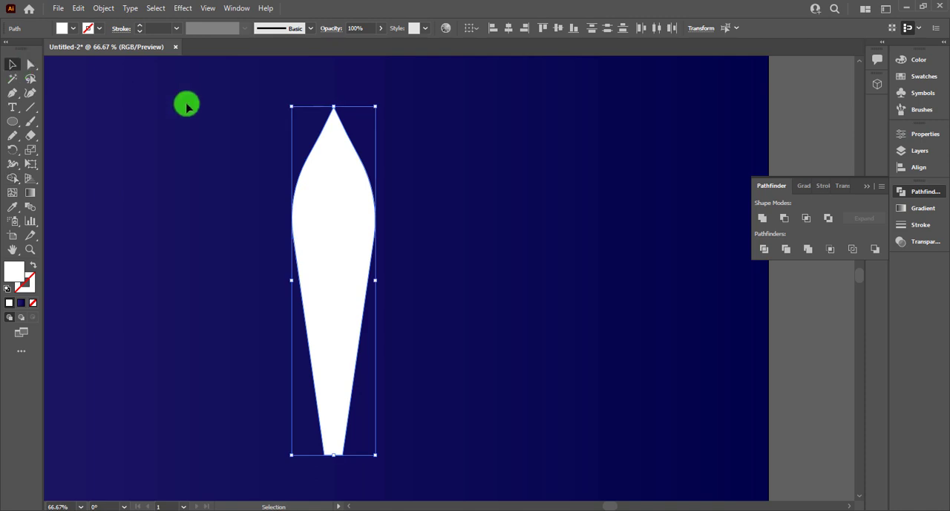
click(187, 101)
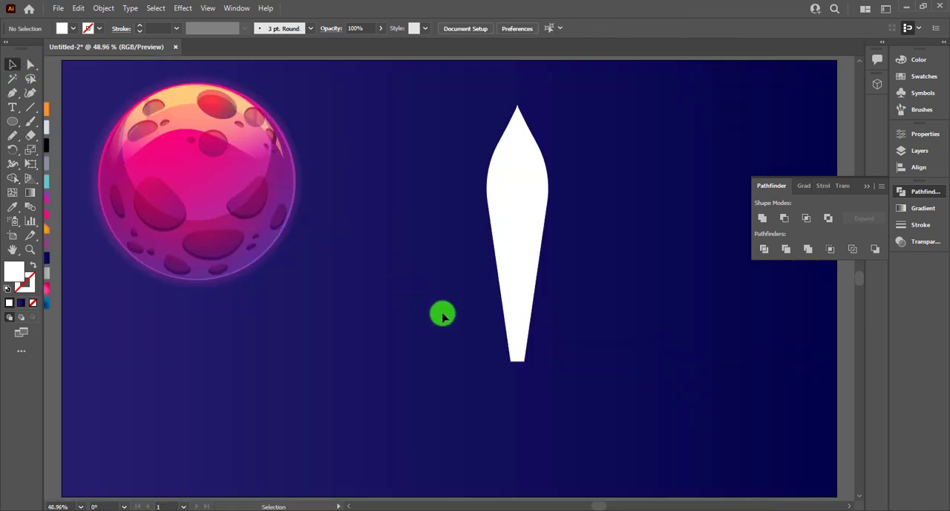
Step: Shorten the white shape by moving its flat bottom edge upward
click(519, 359)
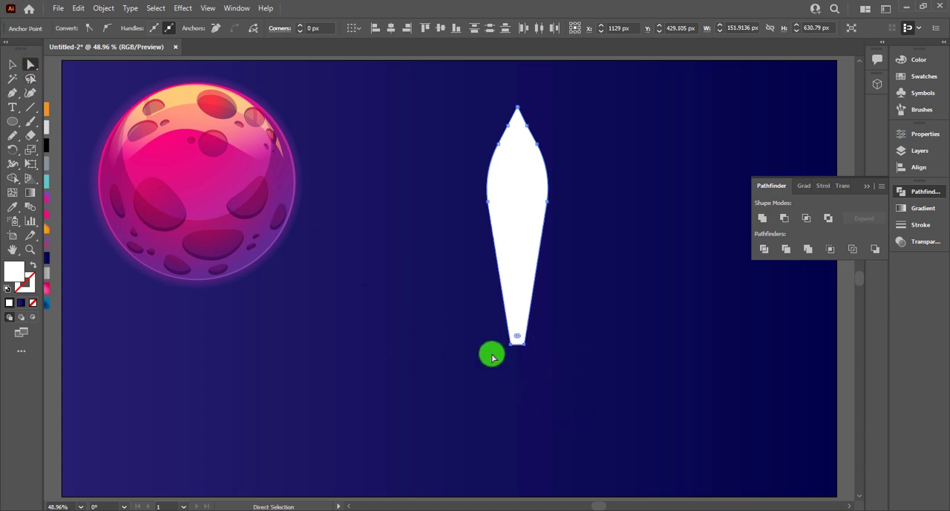
click(428, 157)
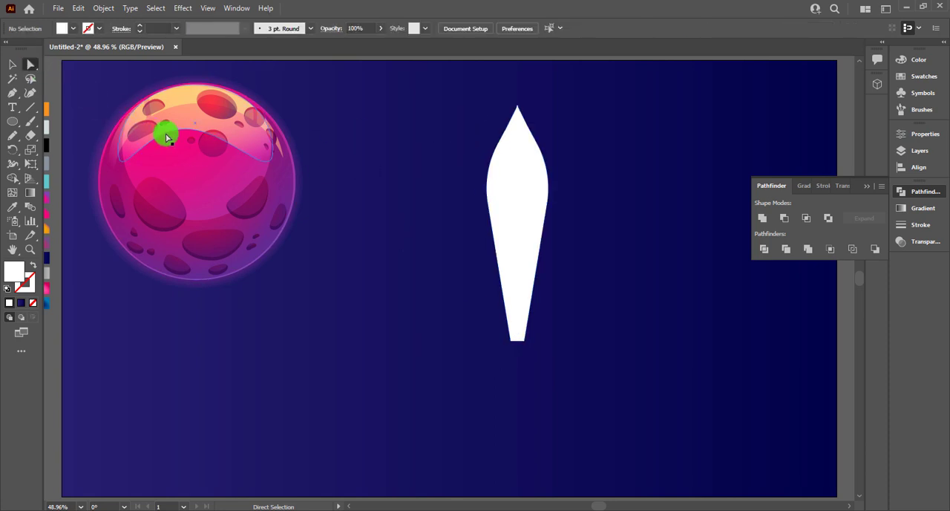
key(backslash)
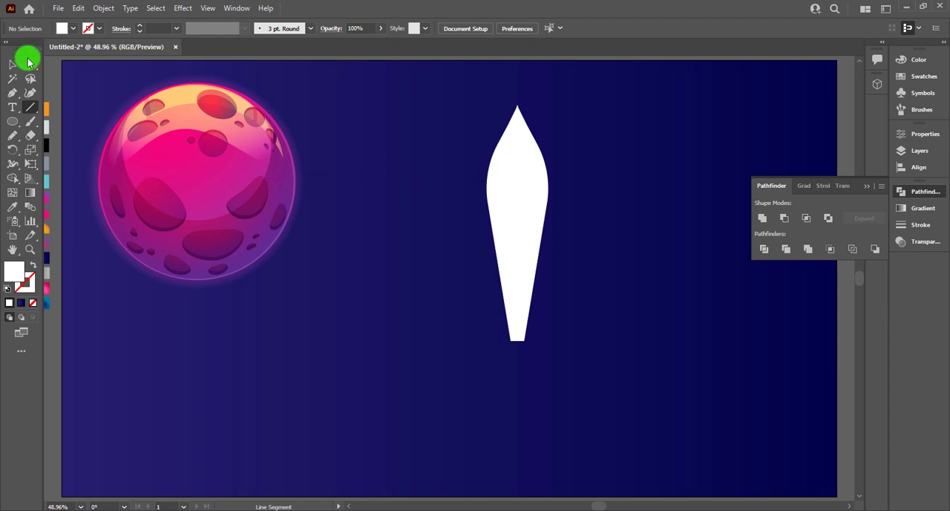
click(511, 188)
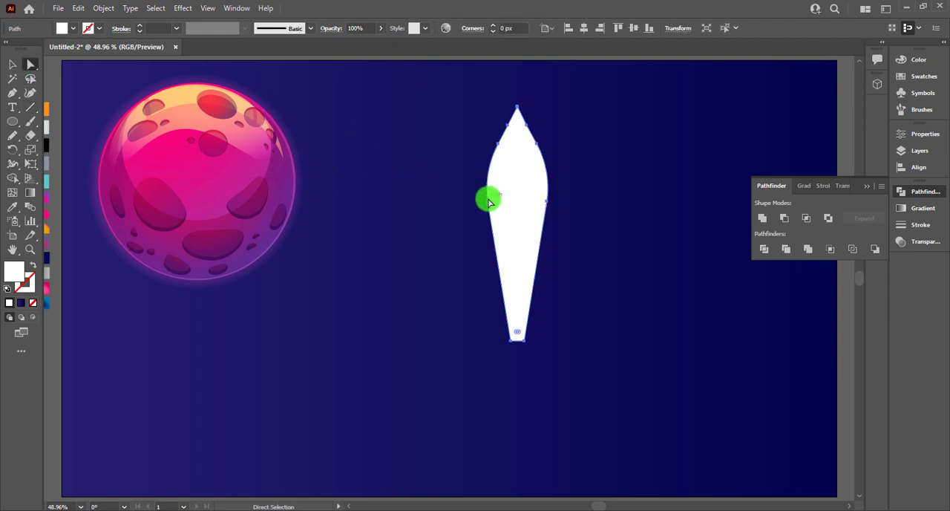
scroll(523, 202, up, 3)
click(411, 207)
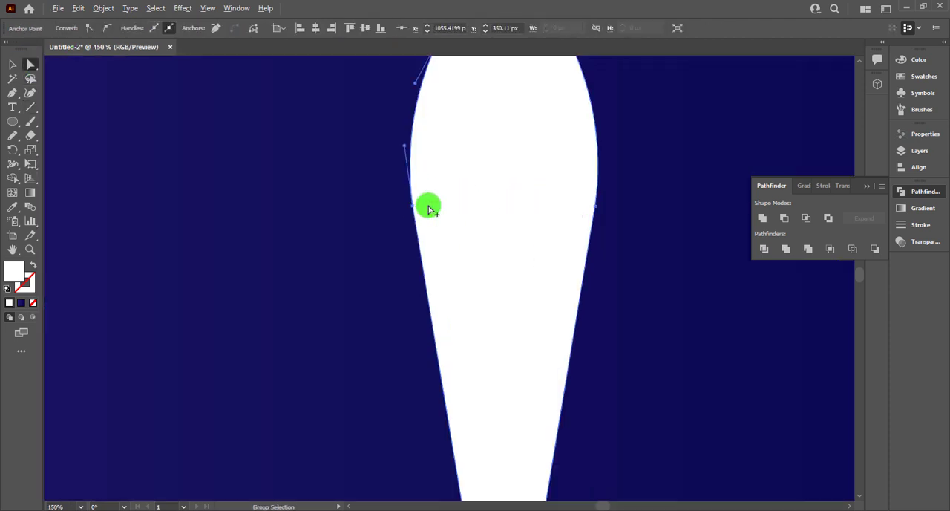
scroll(428, 209, down, 3)
click(12, 65)
click(157, 137)
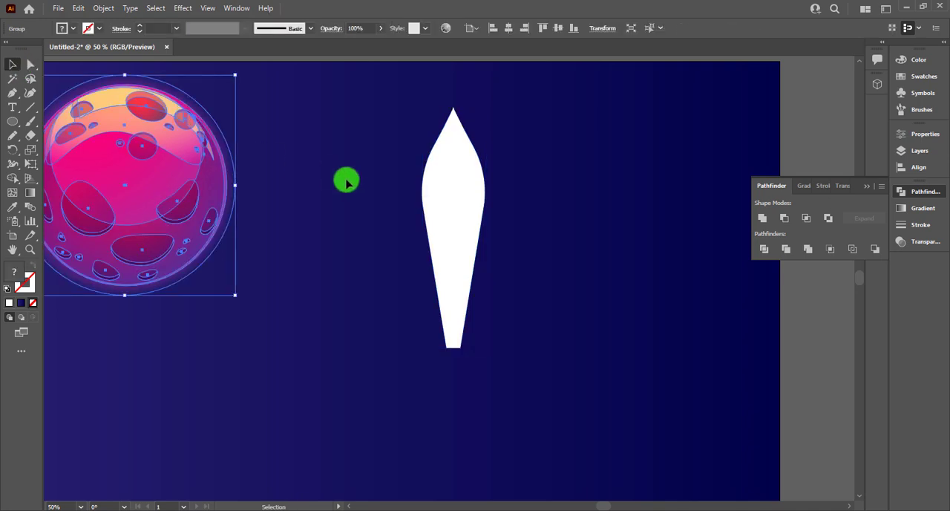
click(346, 184)
key(shift+m)
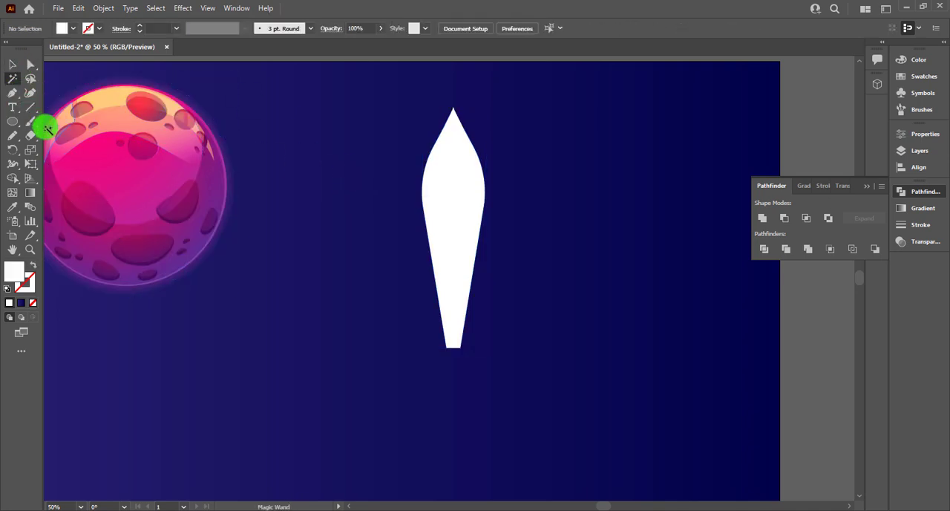
Step: Draw a horizontal line across the upper part of the white shape, extending past both of its sides
key(ctrl+minus)
drag(188, 193, 505, 204)
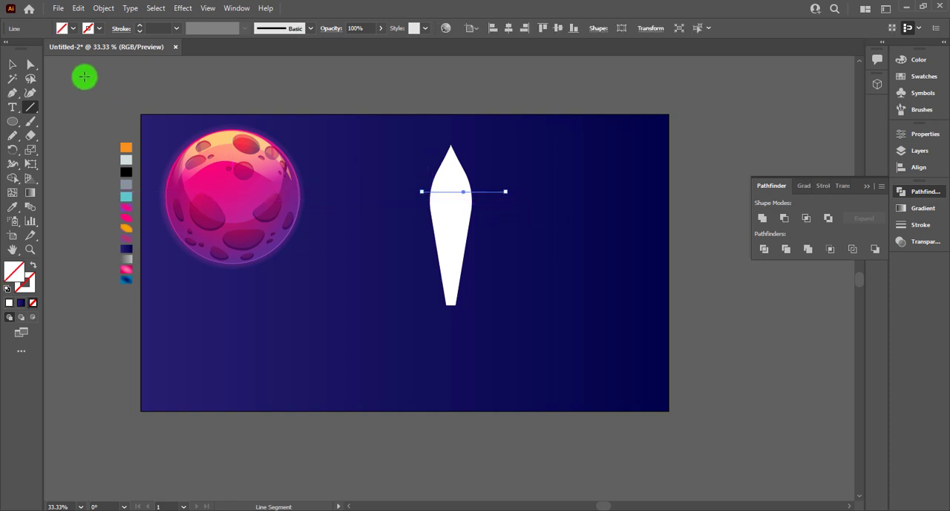
click(13, 64)
click(362, 153)
click(454, 216)
Step: Split off the tip above the horizontal line with Shape Builder and fill it with the palette's orange
click(124, 148)
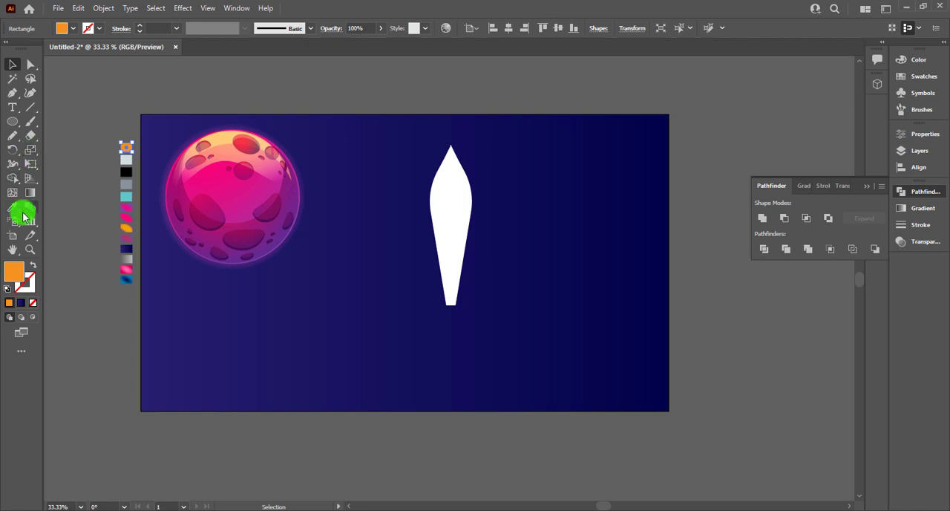
click(15, 180)
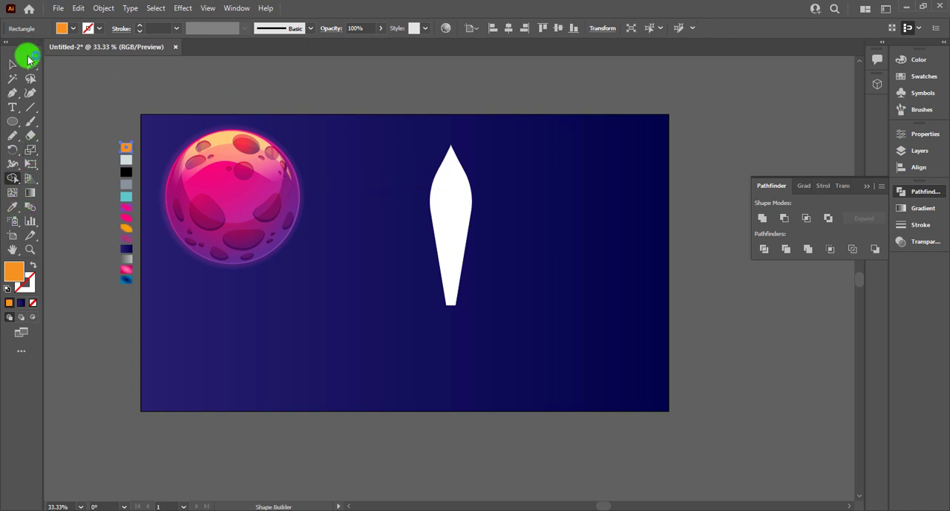
drag(447, 206, 448, 206)
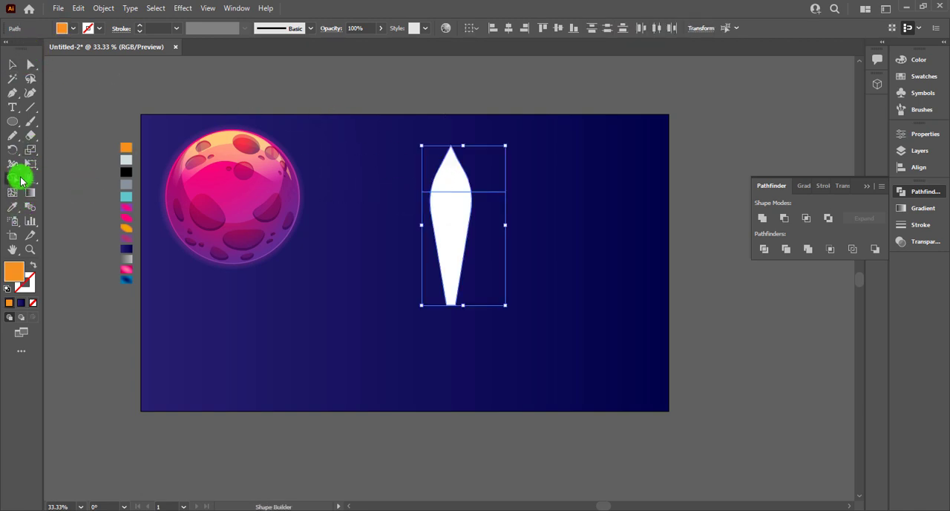
click(21, 180)
click(465, 172)
click(18, 68)
click(518, 178)
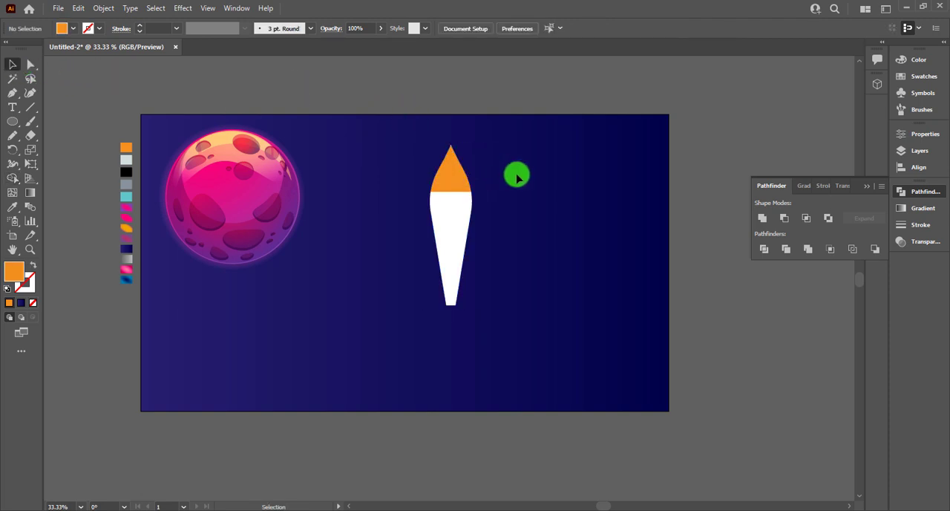
Step: Delete the leftover line segments on both sides of the body
drag(487, 201, 484, 200)
key(Delete)
drag(410, 182, 429, 208)
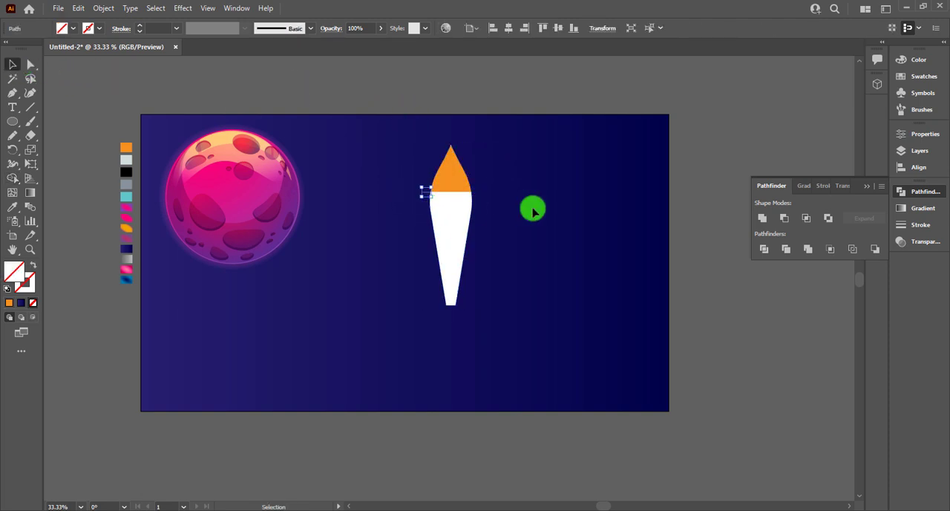
key(Delete)
click(13, 95)
scroll(261, 293, up, 2)
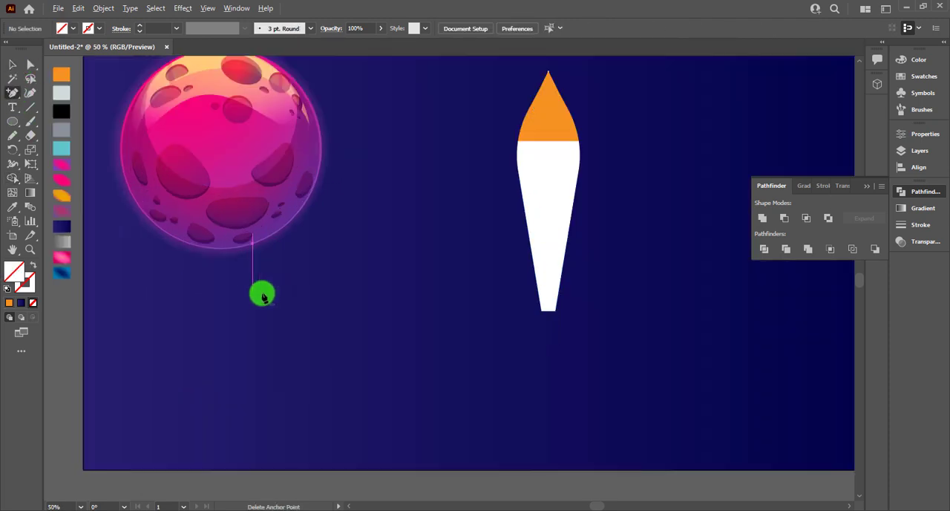
drag(582, 299, 434, 337)
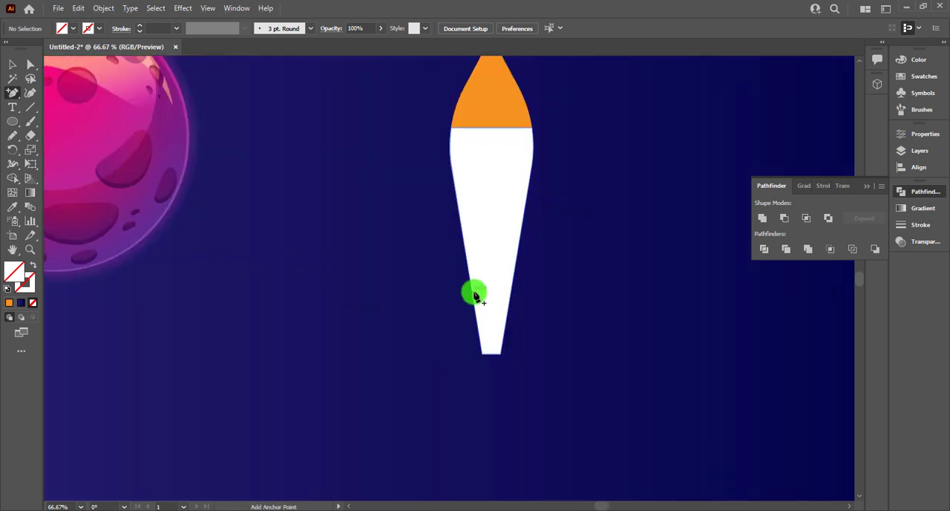
click(472, 296)
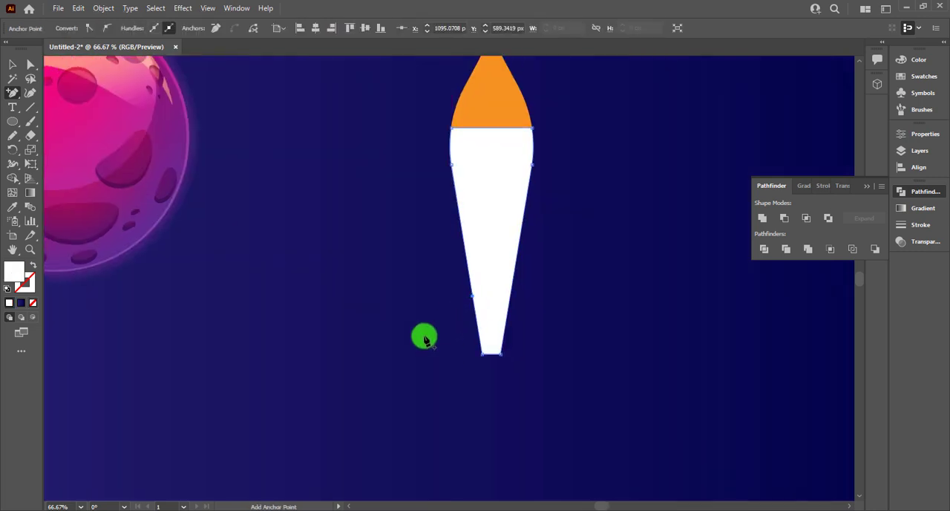
ctrl+click(463, 303)
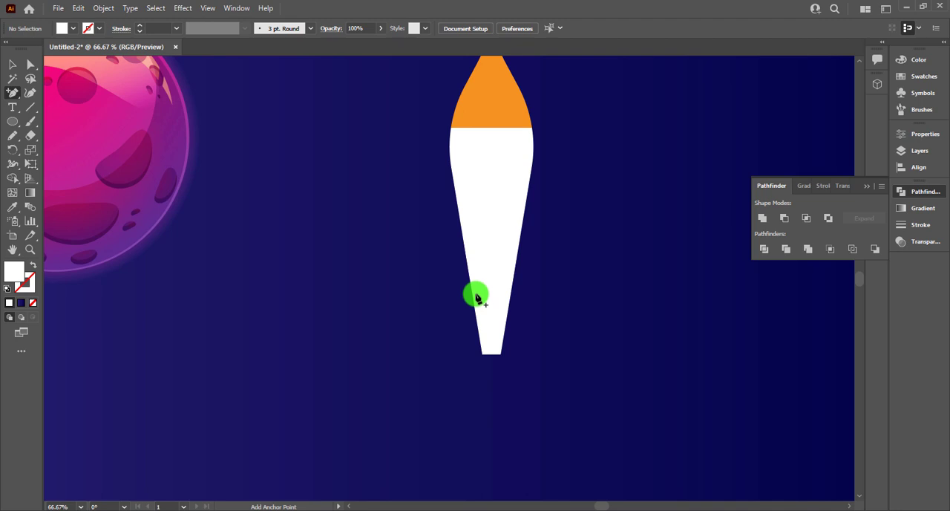
click(476, 296)
key(Return)
Step: Draw a closed, curved fin with the Pen tool along the lower left edge of the white body, with its point extending below the base
drag(3, 88, 43, 92)
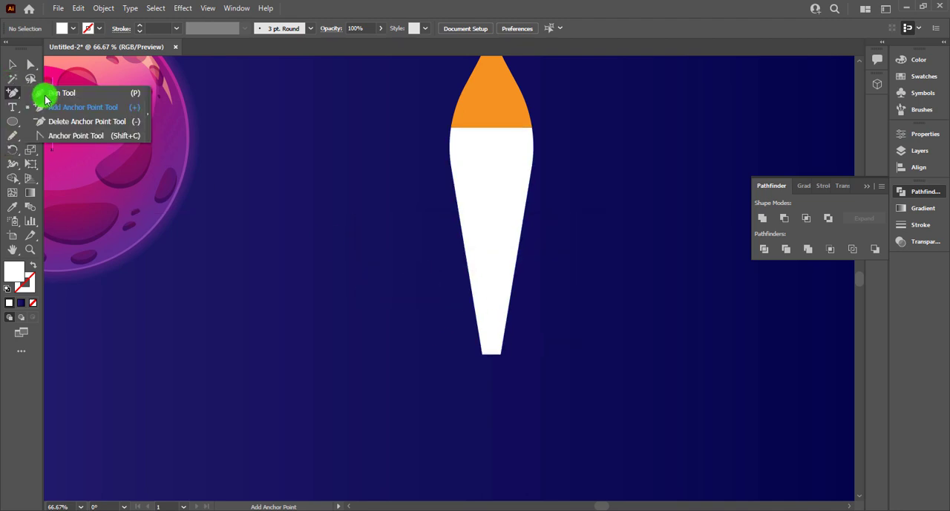
click(471, 288)
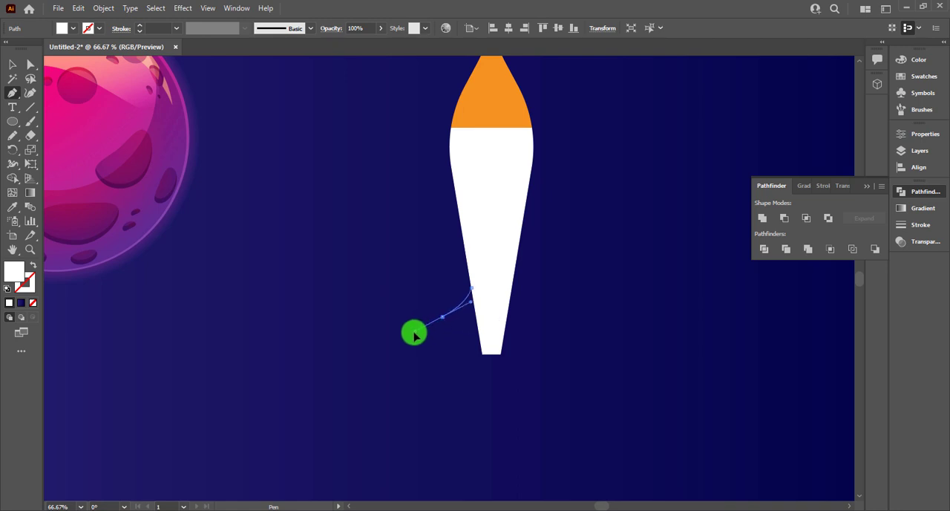
drag(413, 332, 432, 329)
drag(448, 409, 508, 452)
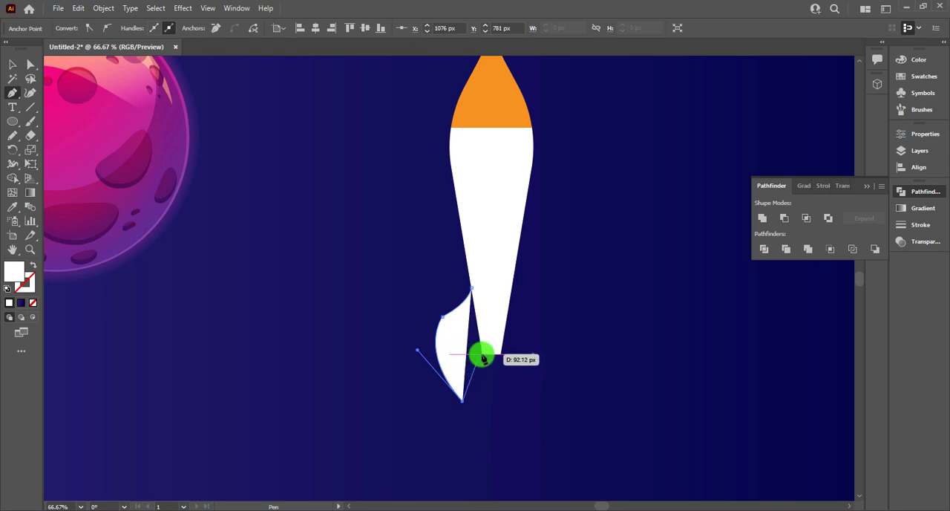
drag(482, 356, 512, 363)
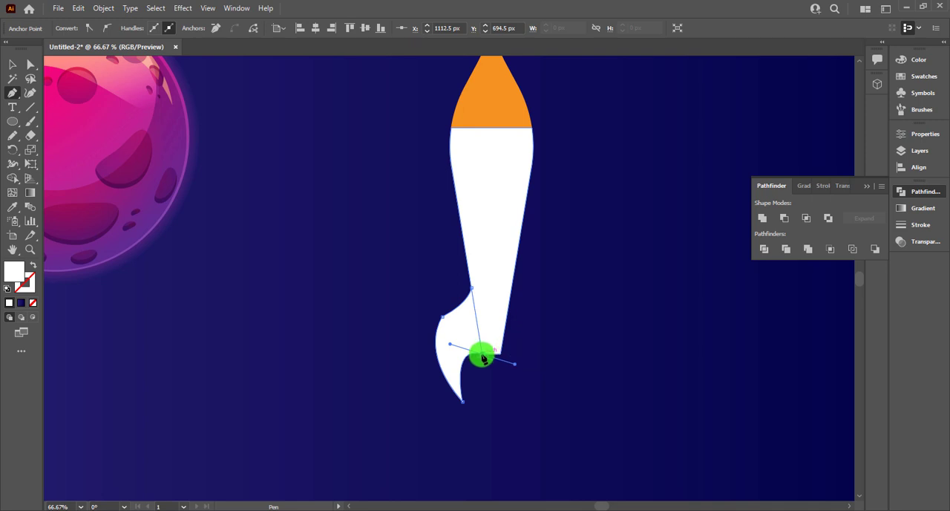
drag(482, 356, 471, 301)
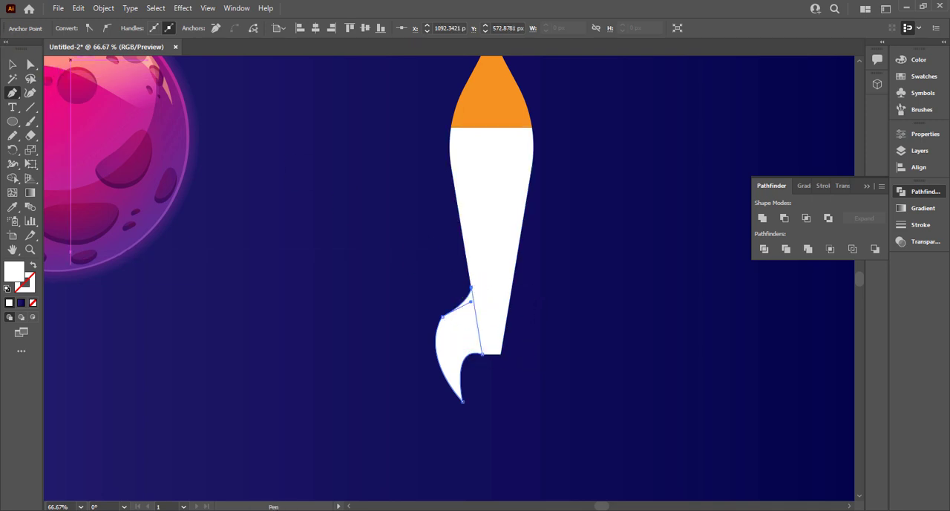
Step: Fill the fin with the same orange as the tip using the Eyedropper
click(12, 65)
click(409, 343)
click(449, 349)
key(i)
click(495, 151)
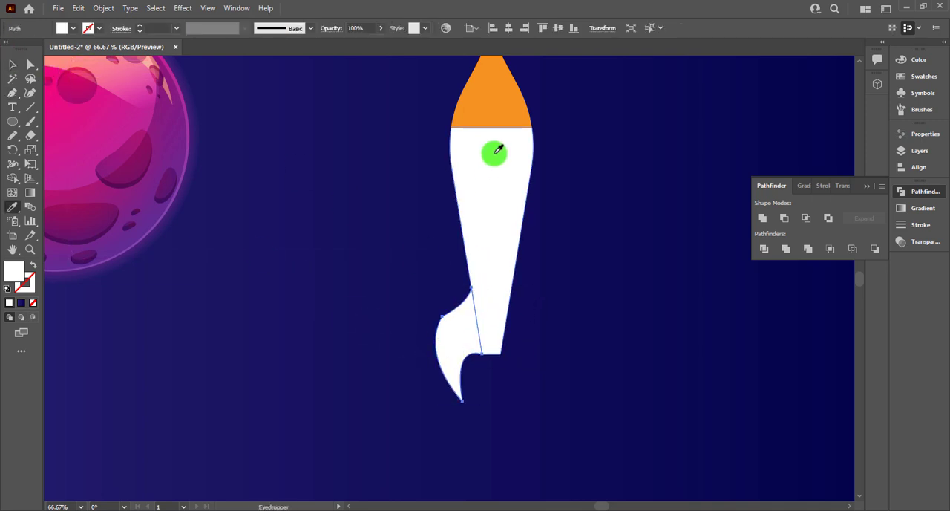
click(497, 112)
key(v)
click(602, 354)
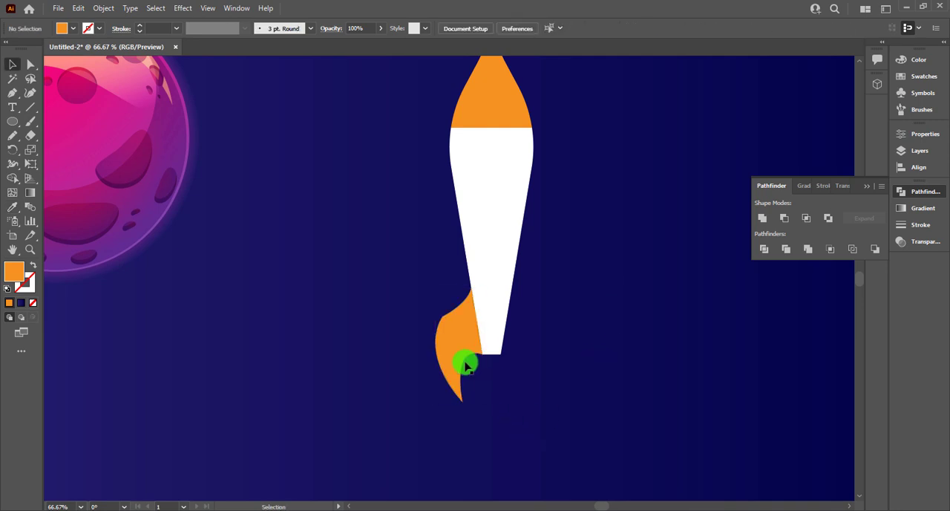
Step: Create a copy of the orange fin reflected across the vertical axis
right_click(463, 362)
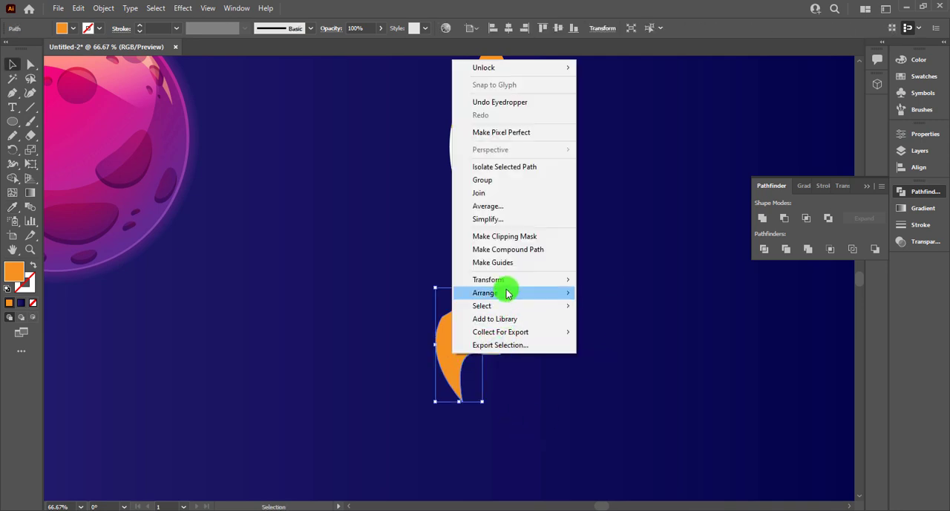
mouse_move(512, 280)
click(622, 324)
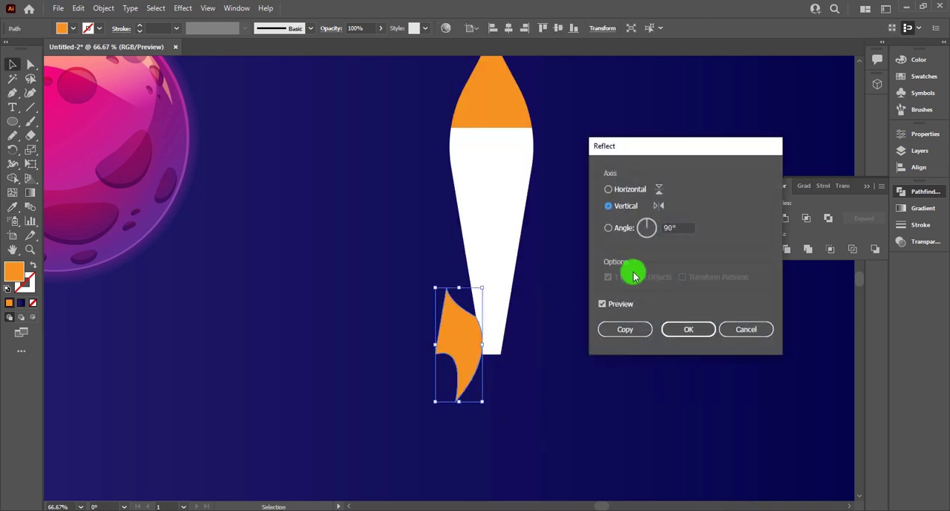
click(625, 329)
Step: Place the reflected fin flush against the lower right edge of the white body, mirroring the original
drag(464, 339, 538, 349)
click(584, 309)
scroll(554, 314, up, 2)
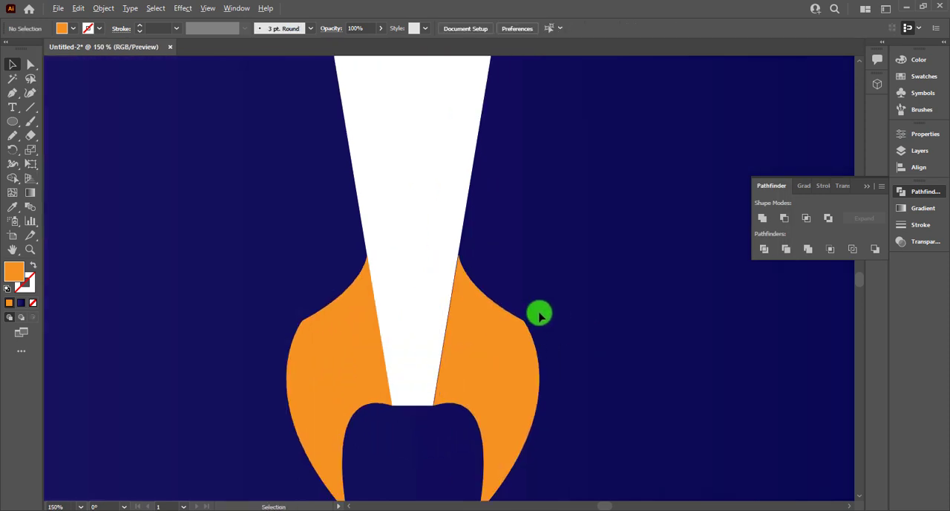
click(492, 334)
click(545, 303)
scroll(547, 304, down, 1)
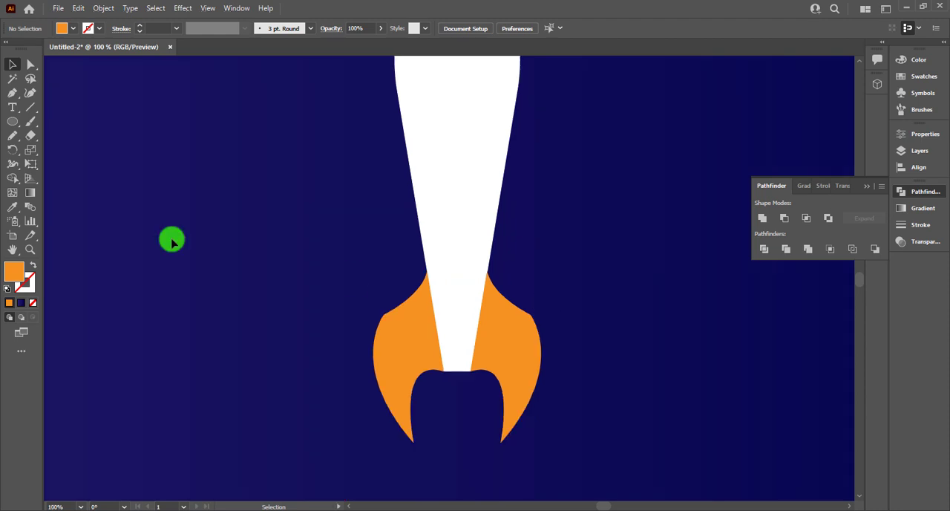
Step: Draw a thin vertical orange rectangle down the centre of the rocket's base, ending just below the fin tips, and narrow it symmetrically
right_click(46, 124)
right_click(18, 124)
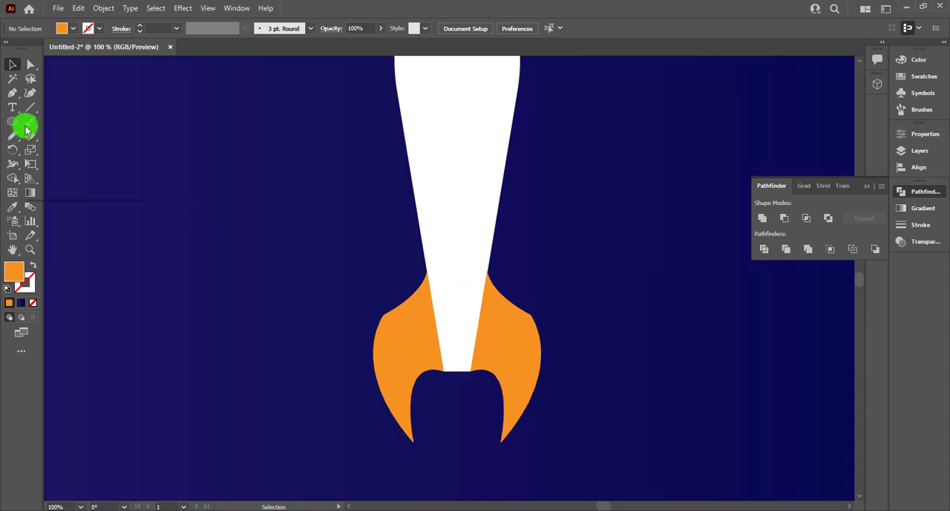
click(49, 121)
drag(451, 272, 457, 446)
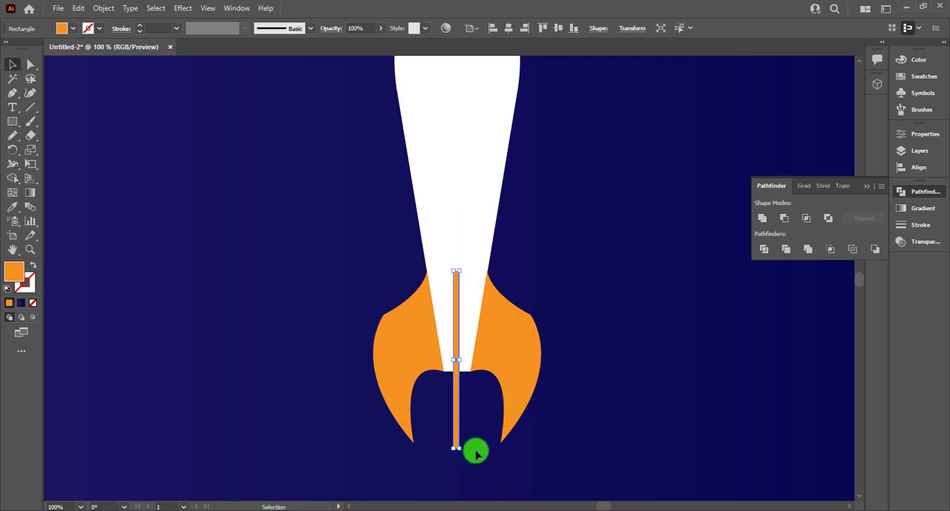
scroll(451, 327, up, 3)
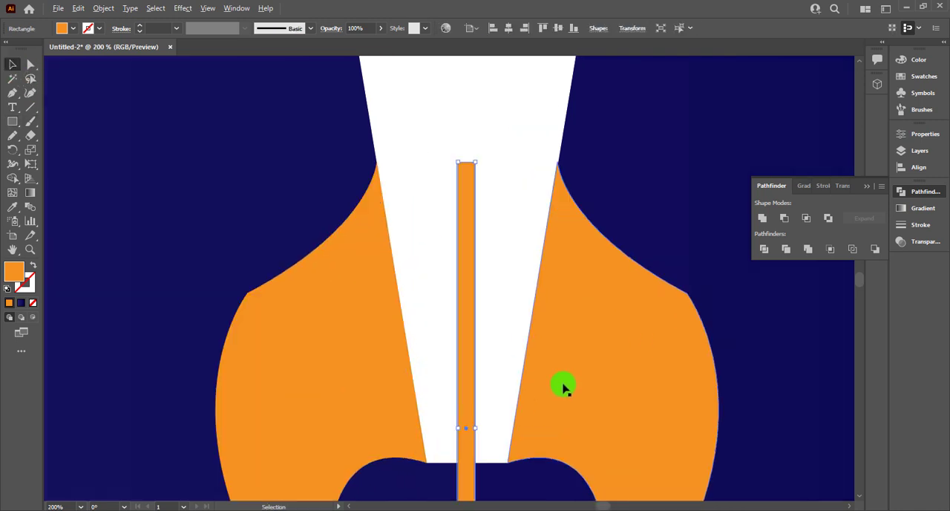
drag(475, 426, 472, 428)
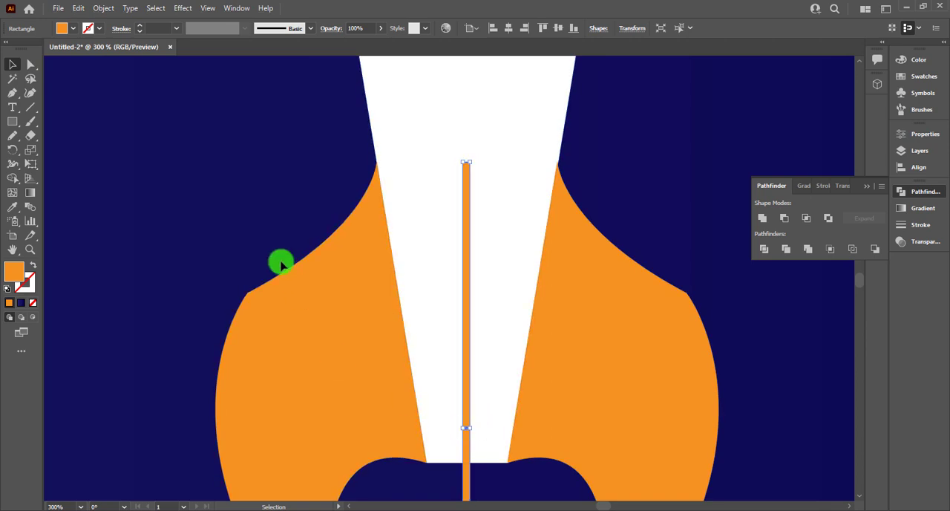
click(280, 261)
Step: Draw an 84 px circle in the empty space beside the rocket body
scroll(269, 220, down, 2)
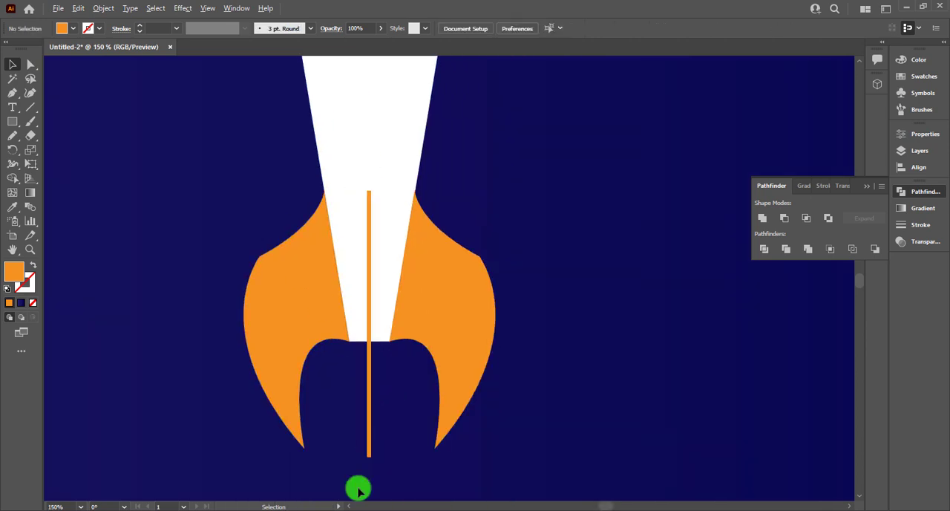
scroll(475, 335, down, 3)
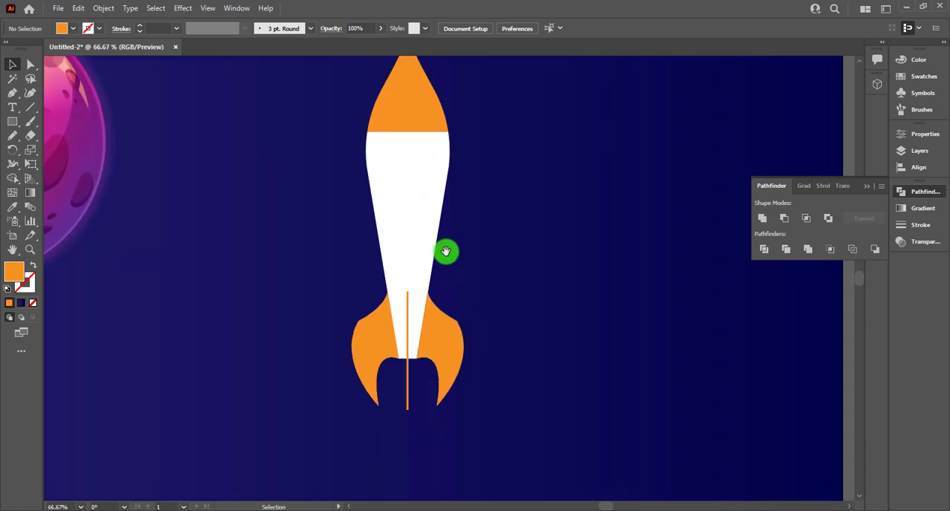
scroll(497, 315, up, 1)
mouse_move(12, 121)
mouse_down()
mouse_move(64, 127)
mouse_move(72, 152)
mouse_up()
drag(231, 192, 256, 226)
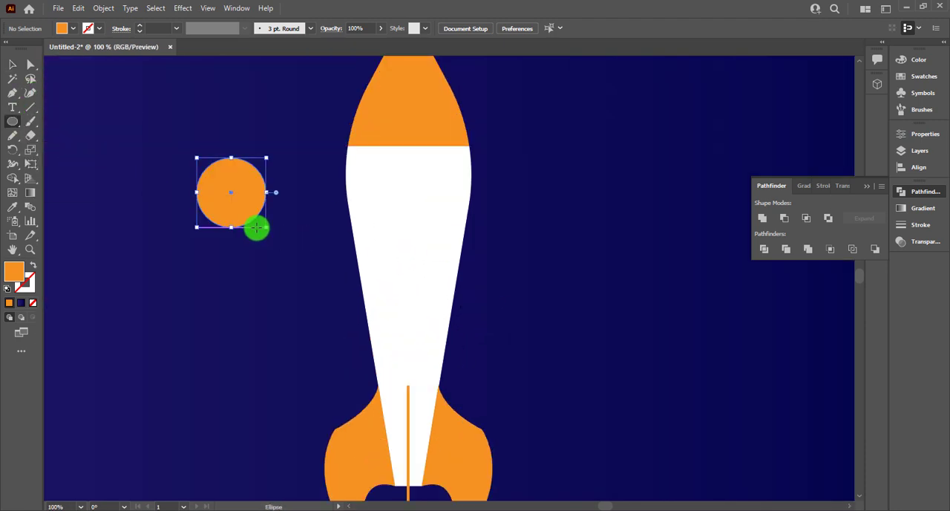
click(12, 68)
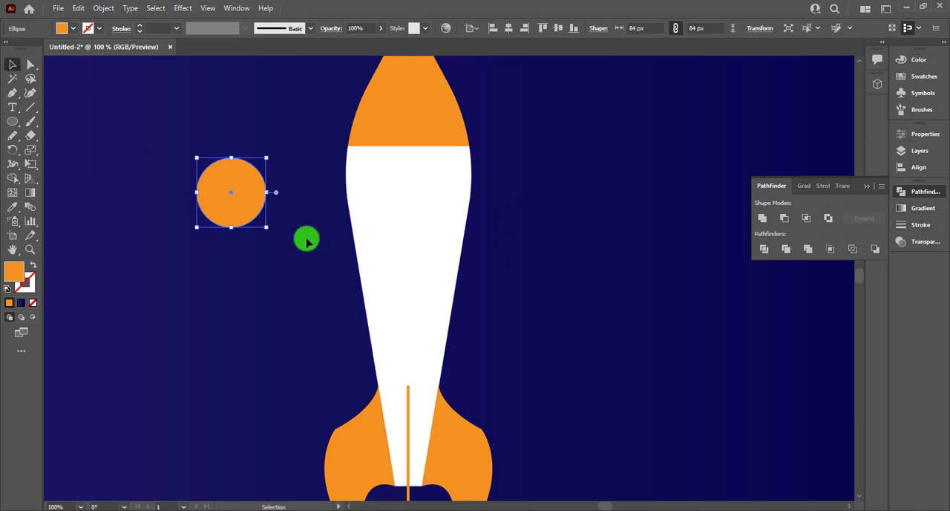
Step: Add a concentric 60 px copy of the circle inside it
drag(262, 224, 454, 261)
scroll(274, 241, down, 1)
scroll(454, 261, down, 2)
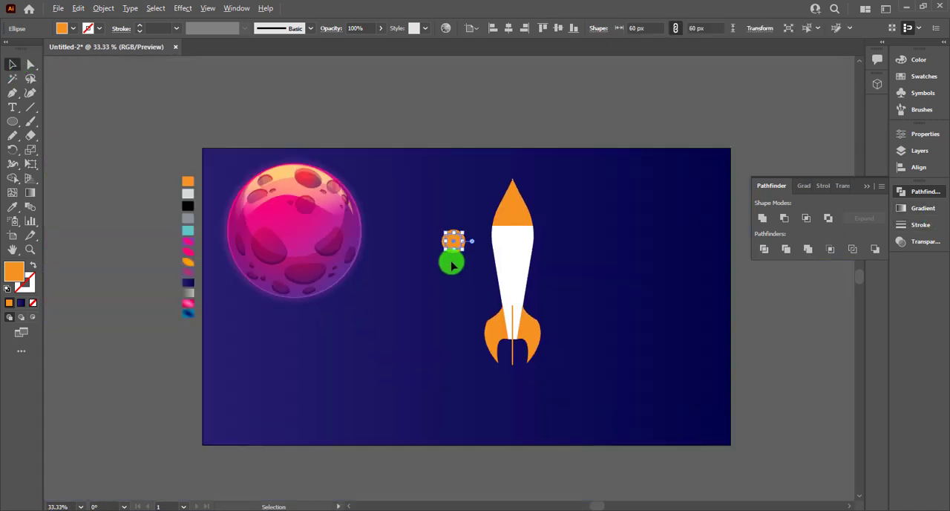
click(450, 291)
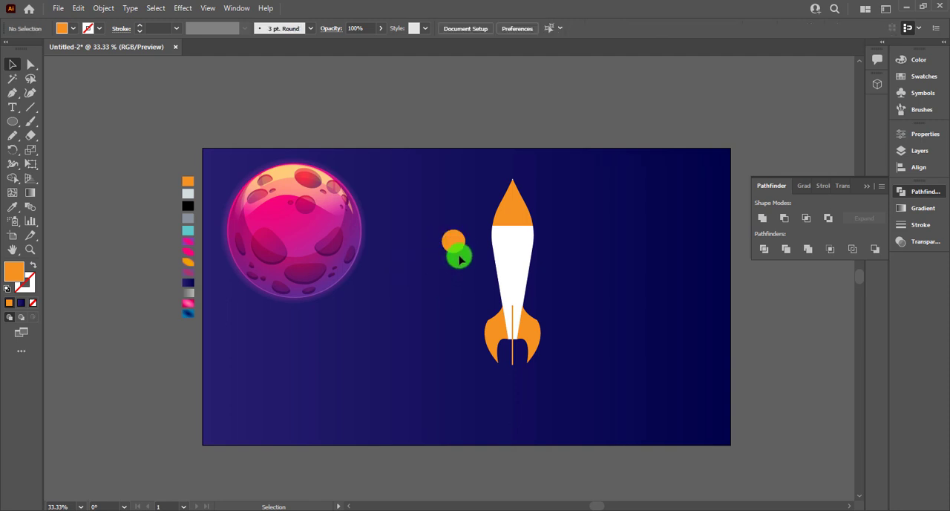
Step: Fill the inner circle with the teal palette colour using the Eyedropper
click(457, 251)
key(i)
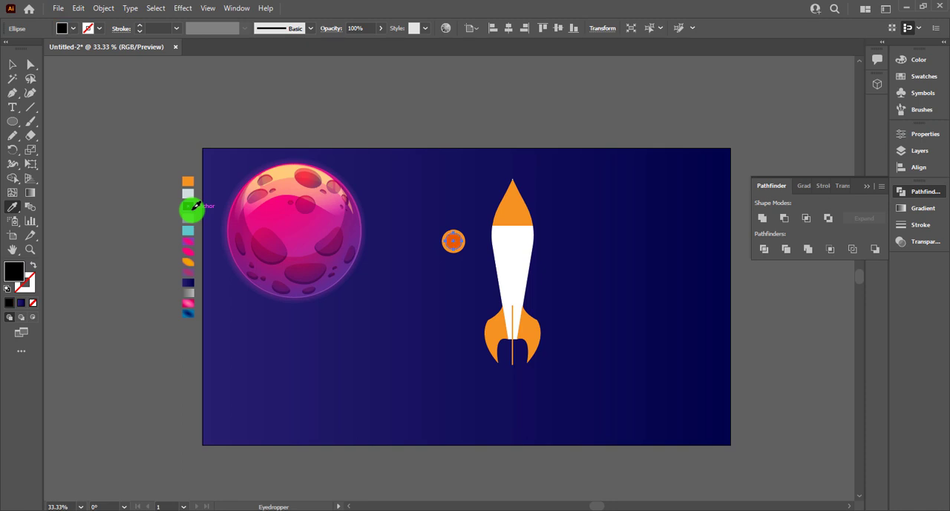
key(v)
click(449, 219)
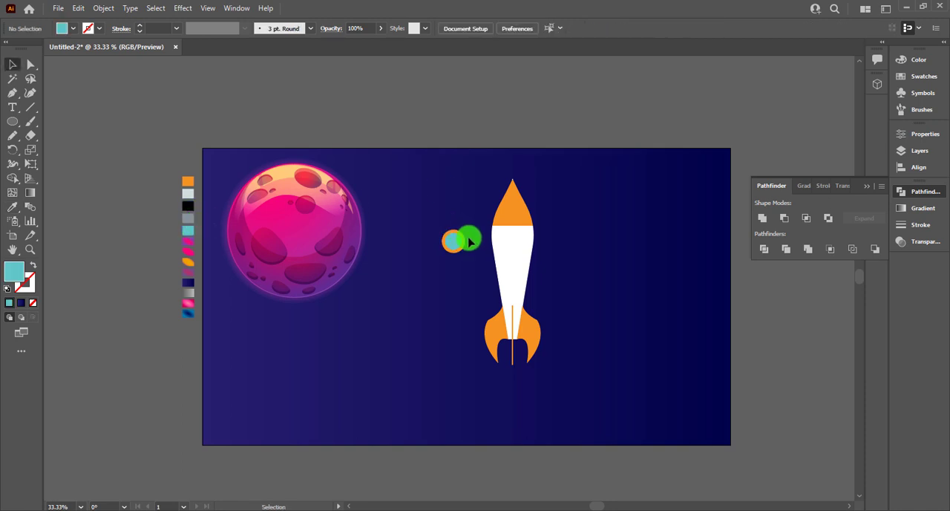
Step: Fill the outer circle with the grey palette colour using the Eyedropper
click(464, 241)
key(i)
click(193, 217)
key(v)
click(442, 207)
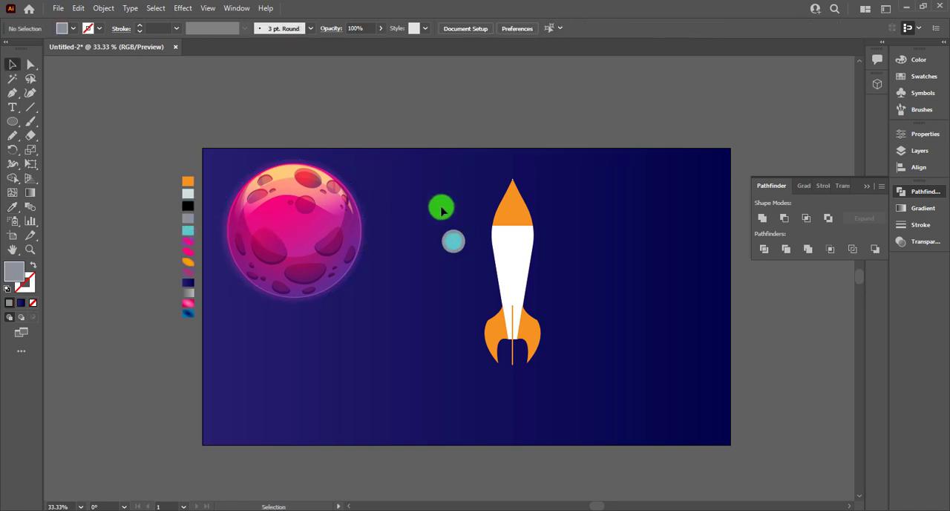
Step: Recolour the white rocket body with the light grey palette colour using the Eyedropper
click(512, 251)
key(i)
click(188, 193)
key(v)
click(276, 186)
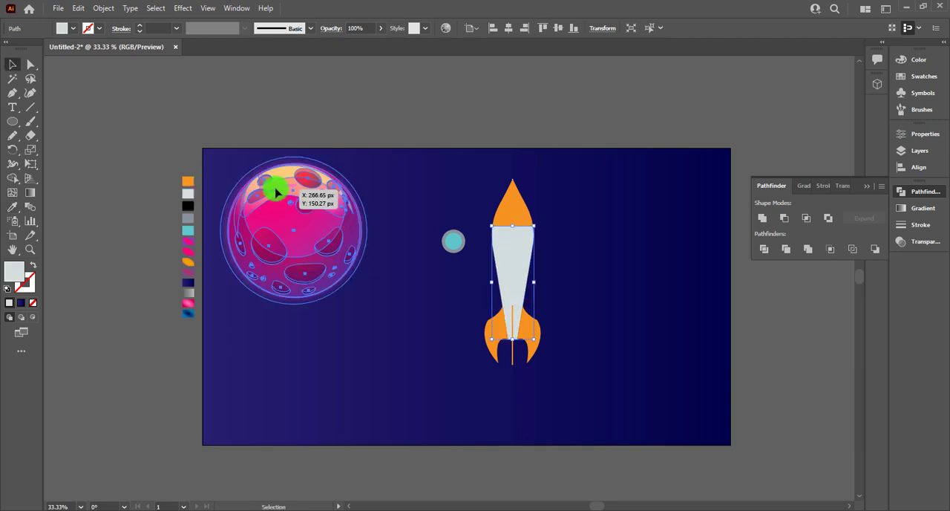
Step: Duplicate the teal inner circle and place the copy to the left of the grey-rimmed window
drag(428, 216, 462, 257)
scroll(461, 257, up, 6)
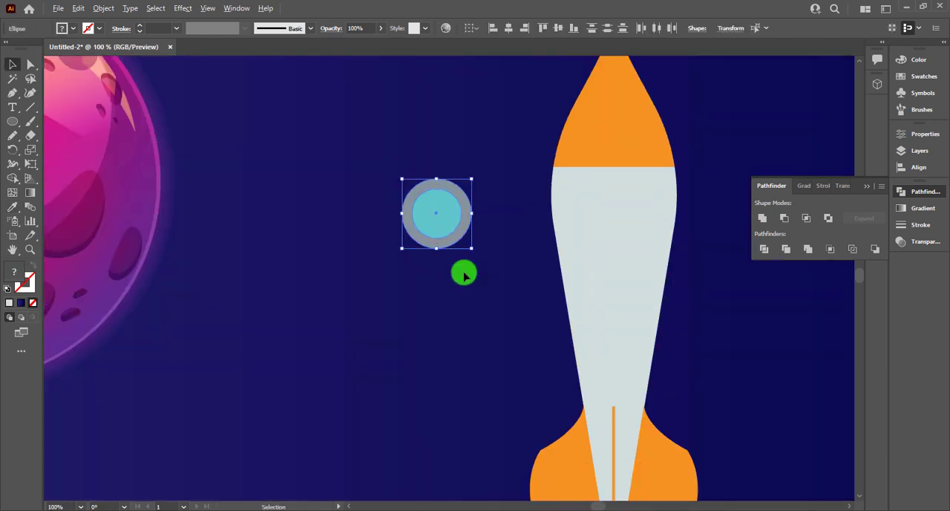
click(442, 263)
drag(399, 249, 415, 342)
drag(412, 204, 209, 215)
scroll(80, 142, left, 3)
scroll(80, 143, up, 1)
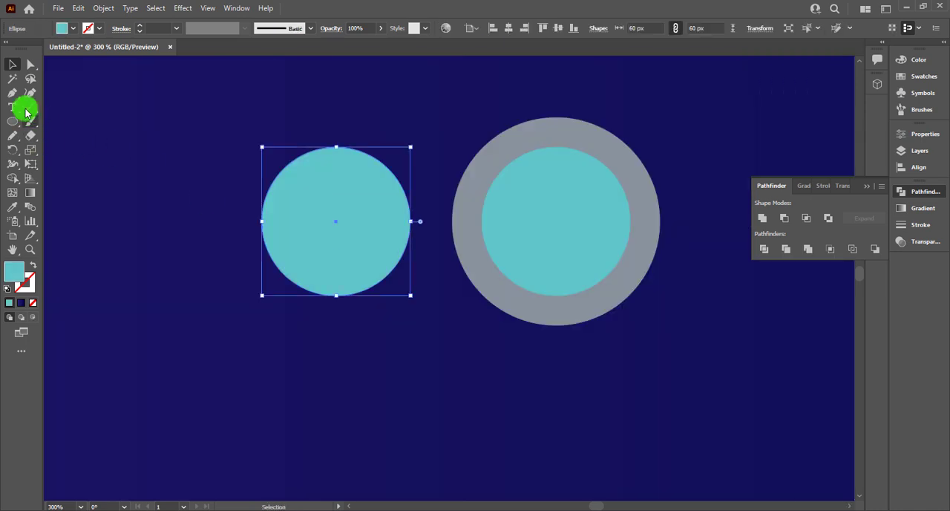
Step: Draw a closed, wavy cloud-like outline across the copied teal circle with the Pencil tool, overlapping its edges on both sides
click(12, 138)
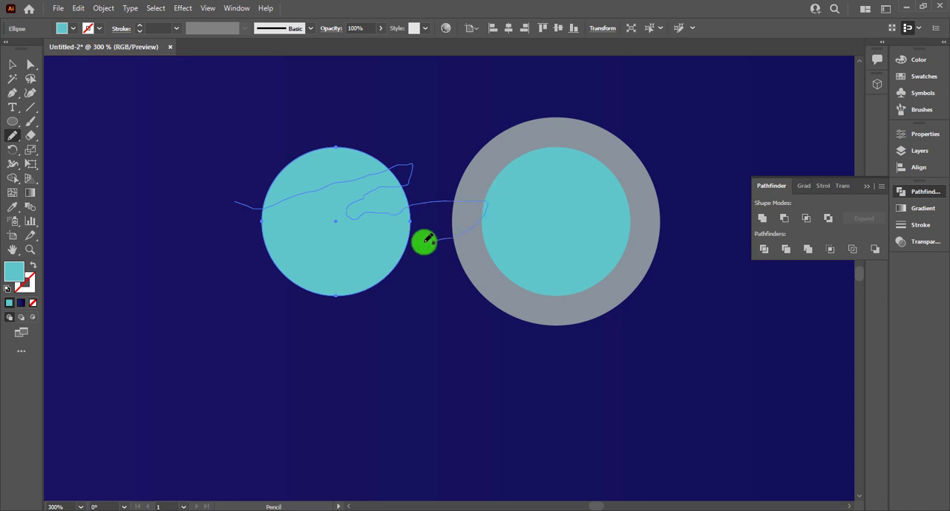
drag(424, 242, 434, 241)
key(ctrl+z)
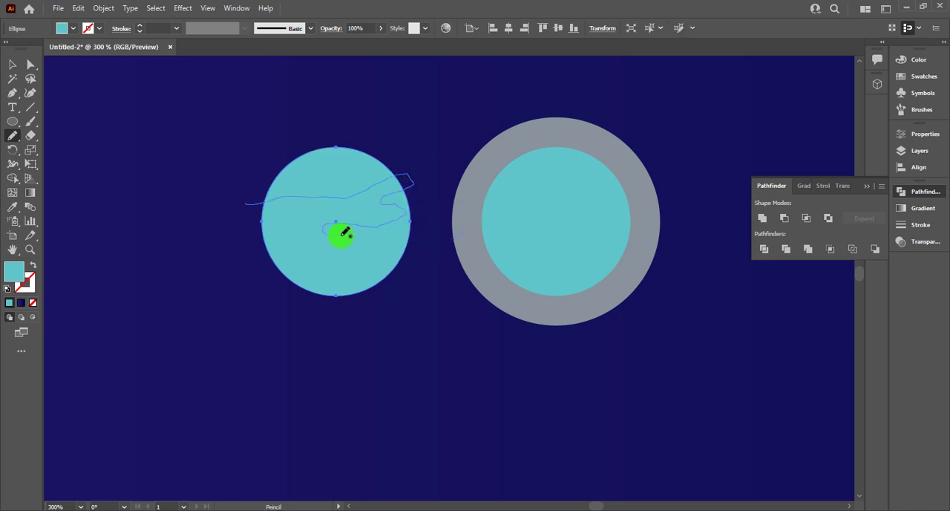
drag(361, 265, 285, 292)
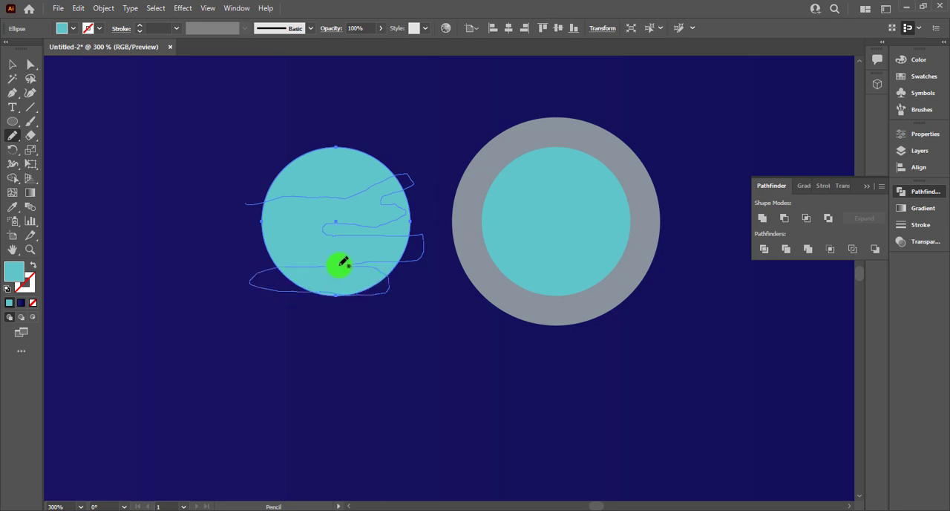
drag(244, 203, 242, 204)
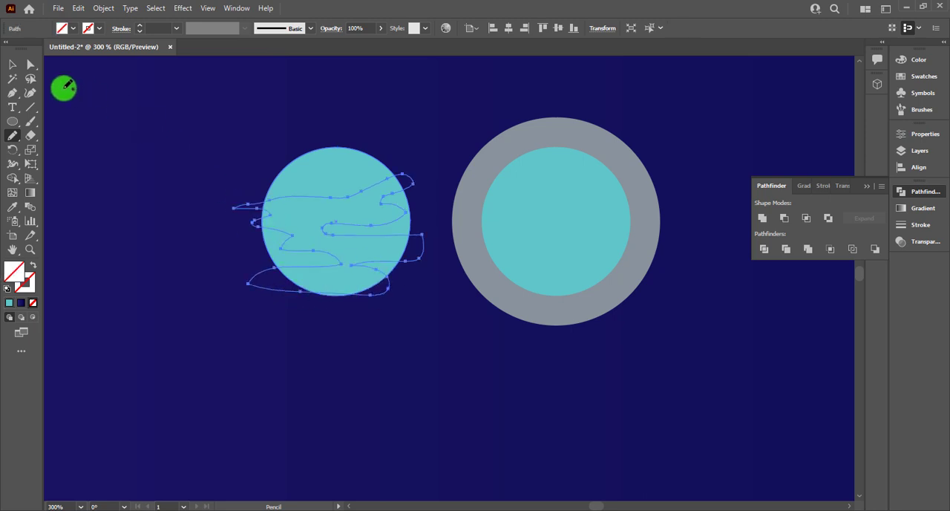
Step: Remove the parts of the teal circle outside the wavy outline with the Shape Builder, leaving only the cloud-like reflection shape
click(16, 65)
drag(228, 135, 301, 288)
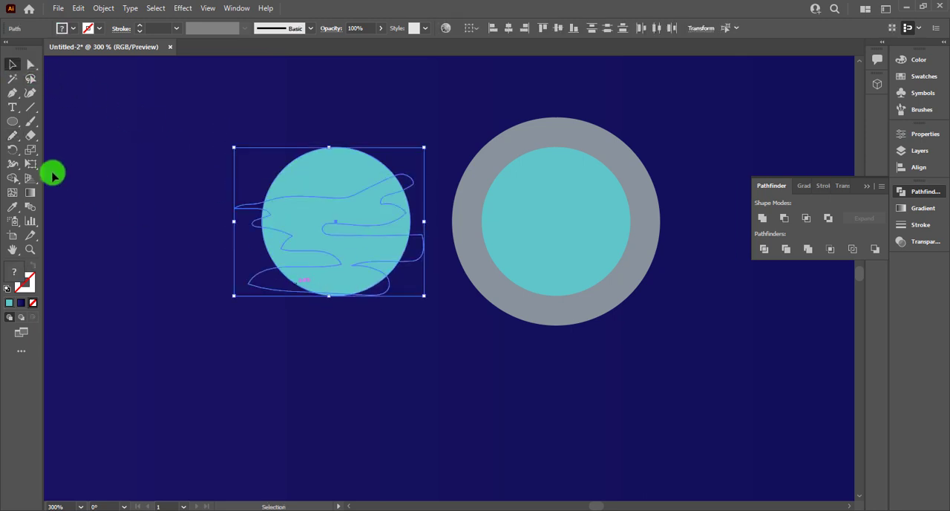
click(13, 178)
alt+click(343, 185)
alt+click(408, 225)
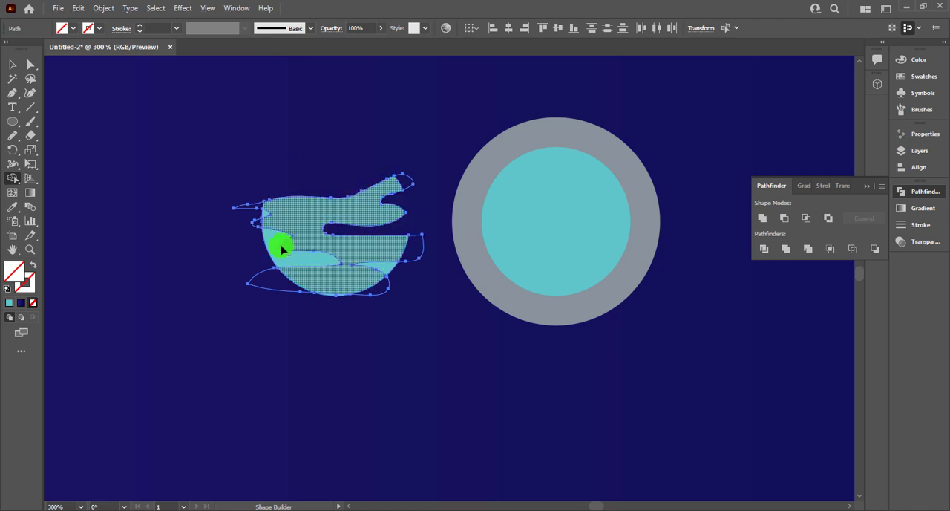
alt+click(309, 259)
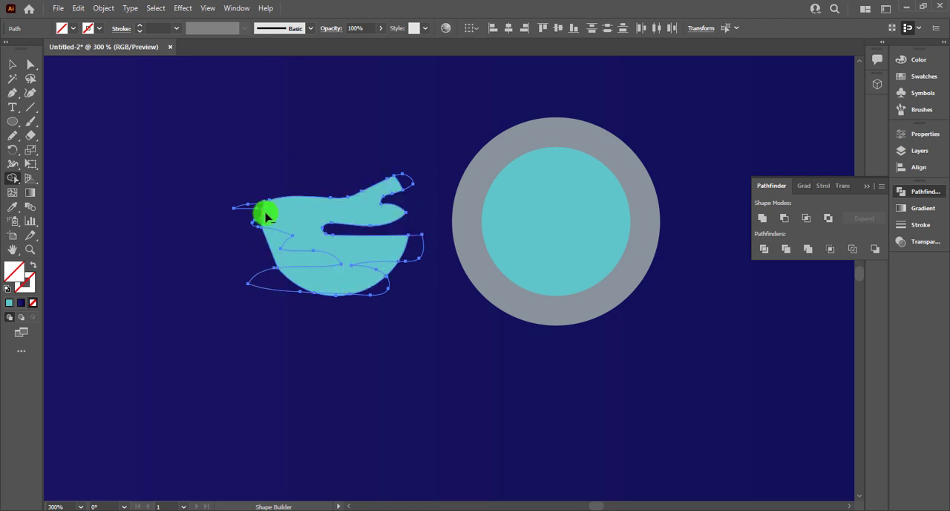
alt+click(390, 272)
alt+click(295, 255)
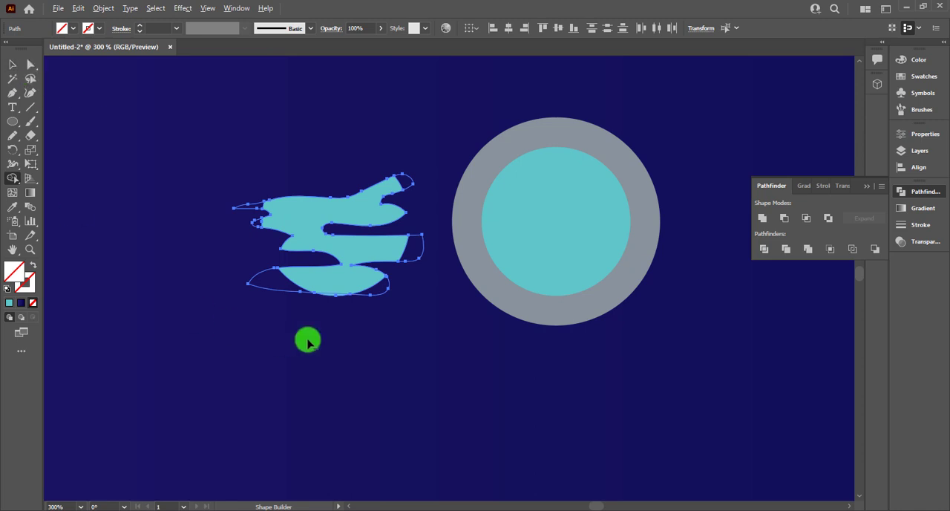
Step: Move the trimmed teal shape to the left, away from the leftover pencil outline
key(v)
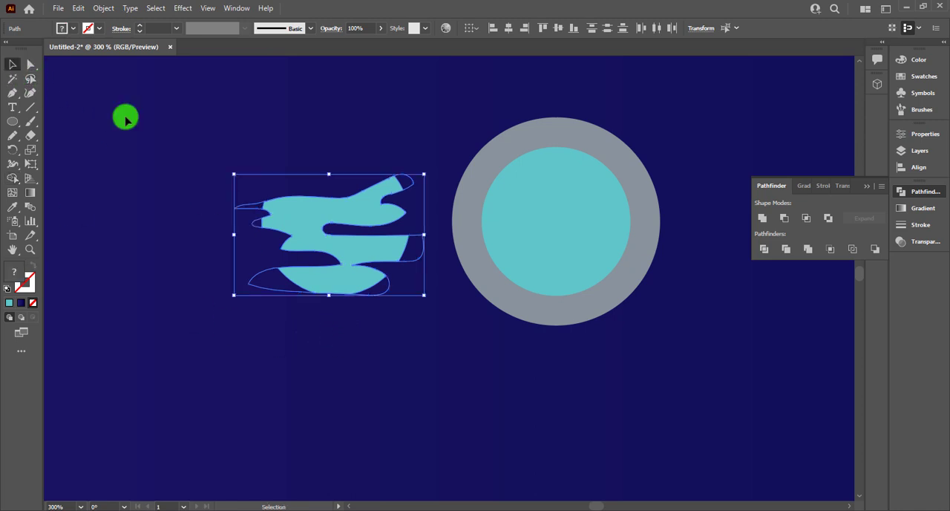
click(124, 116)
drag(290, 214, 214, 215)
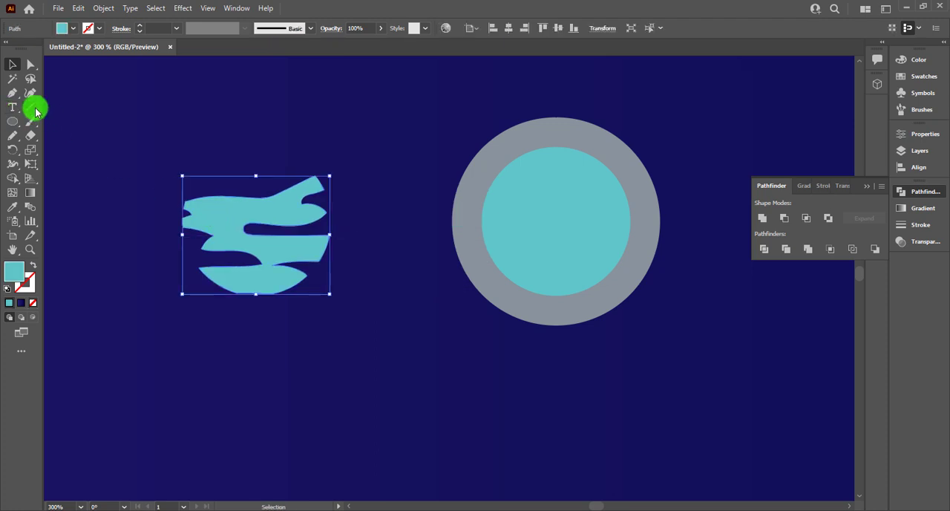
click(13, 140)
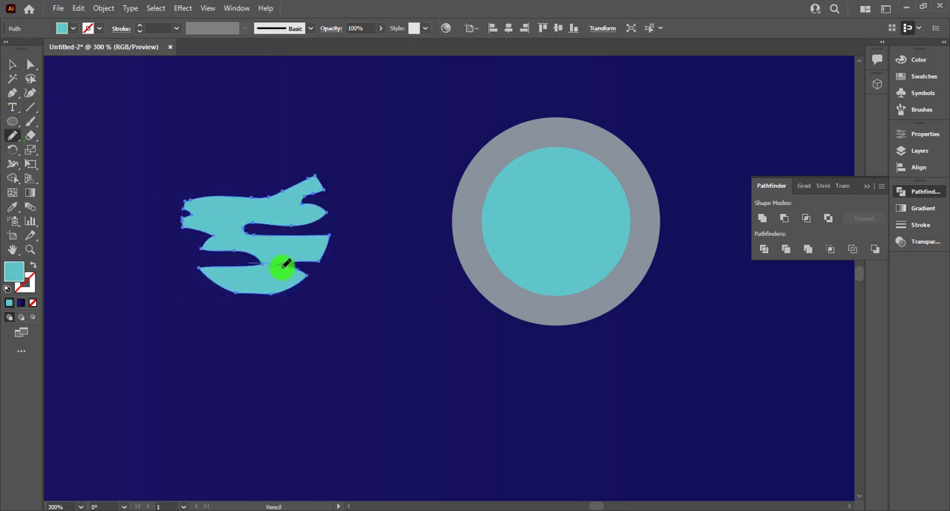
drag(282, 267, 291, 266)
key(ctrl+z)
click(18, 65)
click(119, 109)
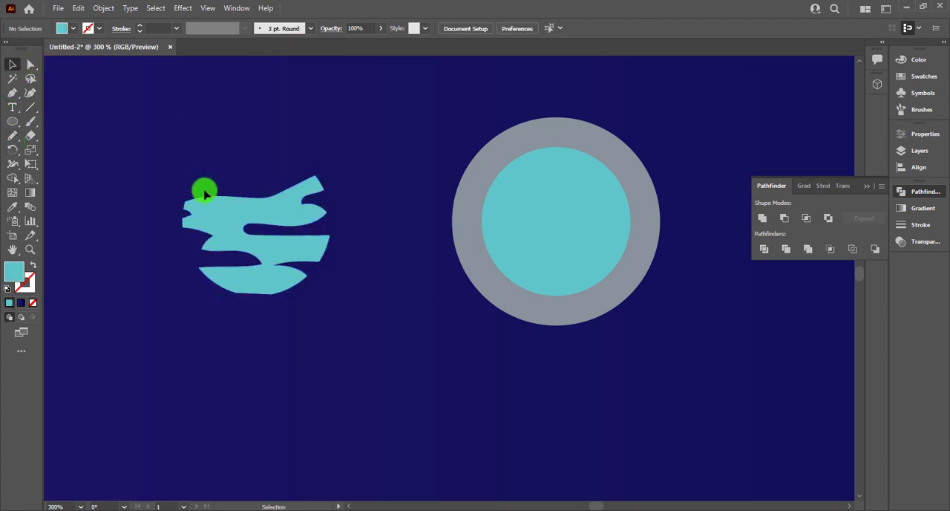
Step: Draw a short line segment across the narrow neck joining the bottom lobe to the rest of the teal shape
scroll(250, 229, up, 4)
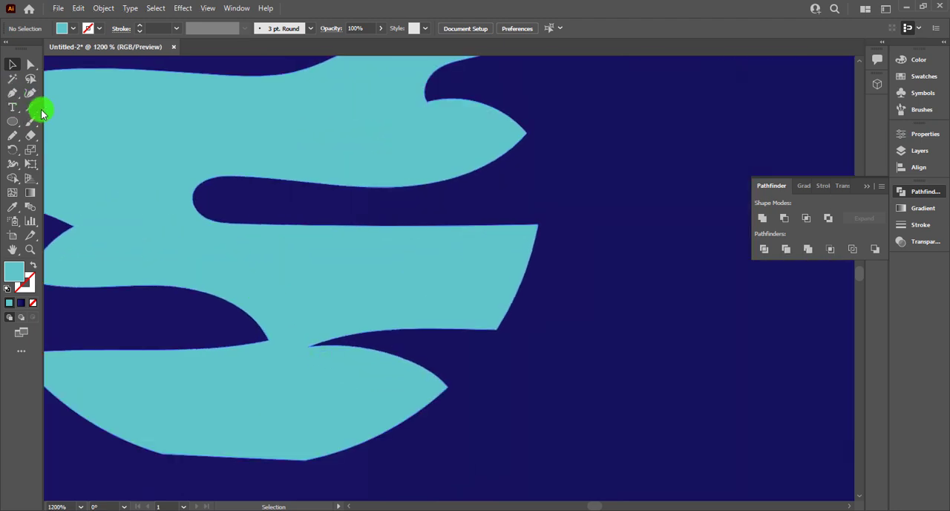
click(30, 108)
click(253, 335)
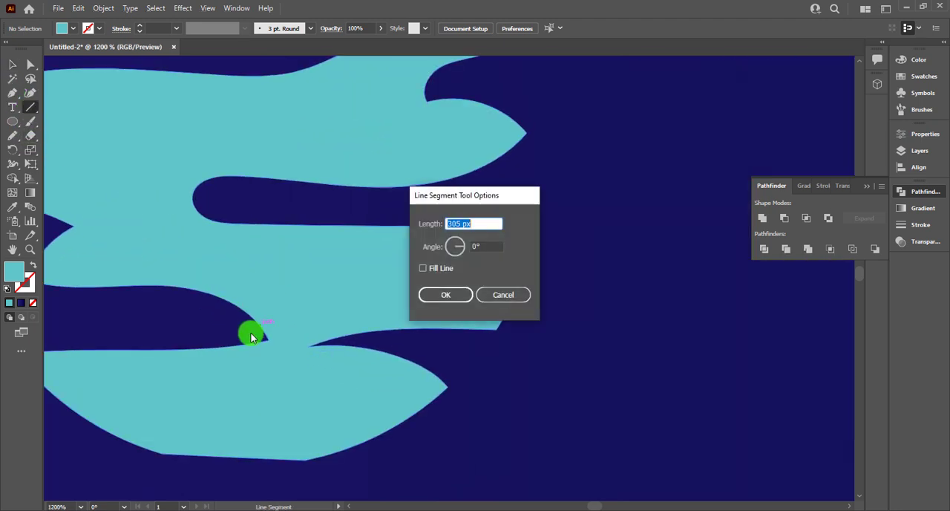
key(Escape)
drag(246, 338, 326, 346)
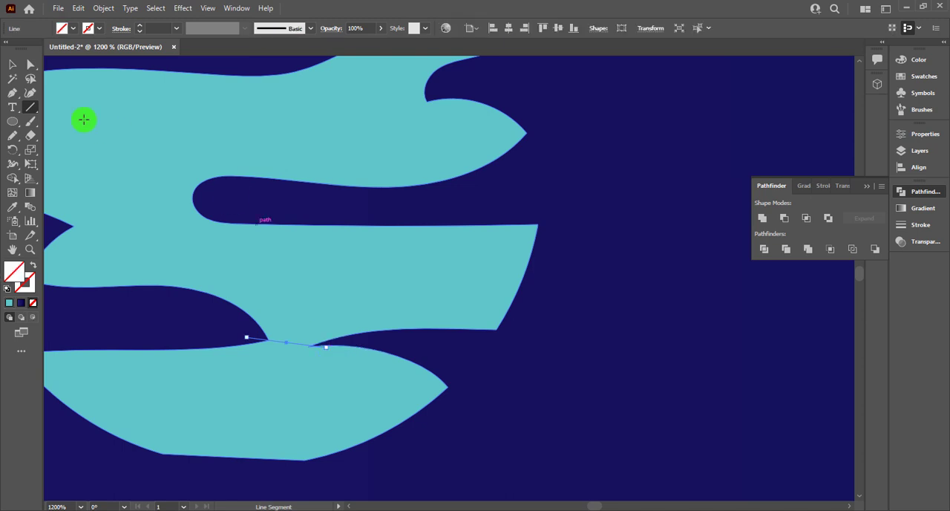
click(12, 66)
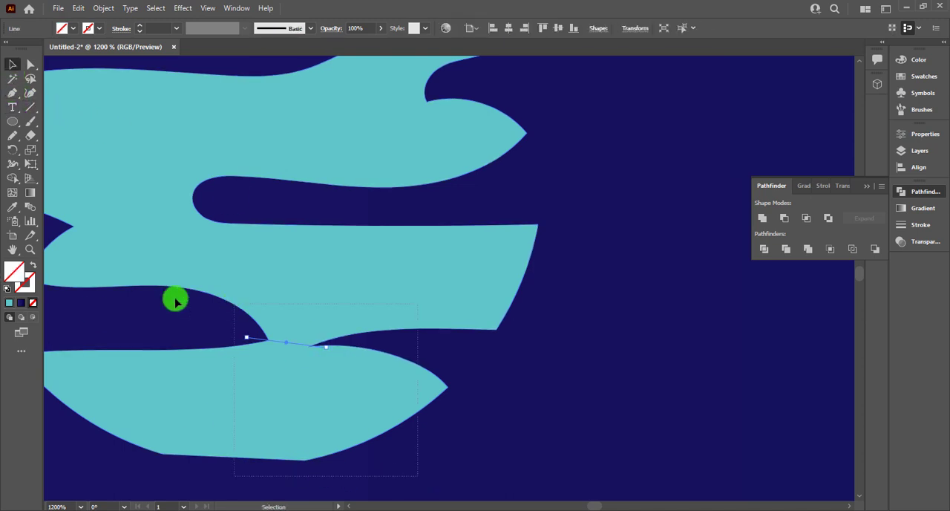
Step: Delete the leftover unfilled pencil outline beside the teal shape
key(ctrl+a)
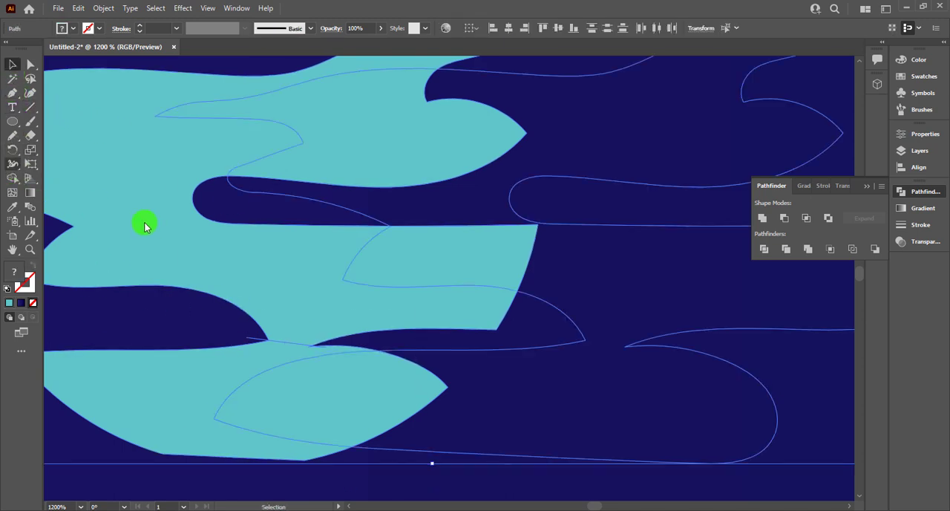
scroll(252, 256, down, 2)
drag(522, 150, 543, 275)
key(Delete)
Step: Remove the bottom lobe below the dividing line from the teal shape with the Shape Builder
drag(368, 369, 227, 287)
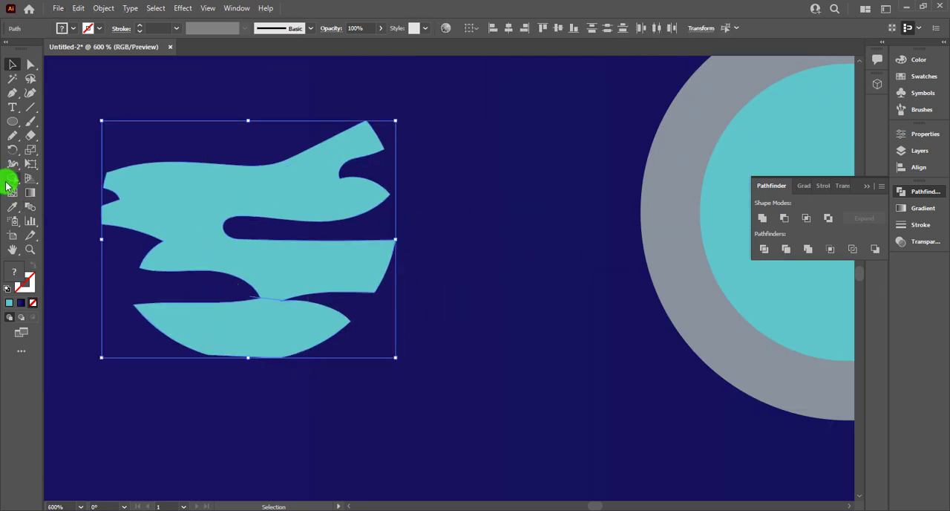
click(10, 181)
alt+click(314, 346)
key(v)
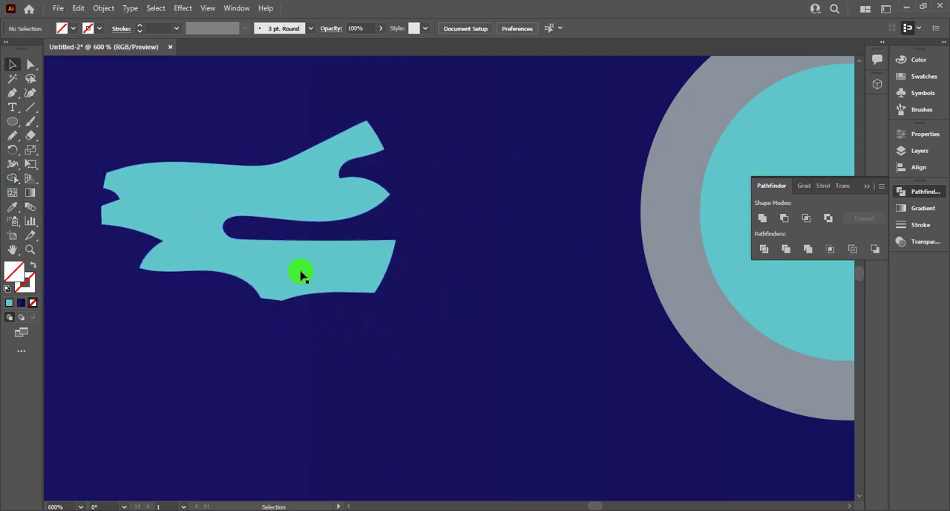
Step: Position the teal wavy shape inside the window's inner teal circle and fill it with white
drag(302, 272, 561, 284)
scroll(515, 318, down, 1)
mouse_move(515, 318)
mouse_down()
mouse_move(250, 349)
mouse_move(393, 312)
mouse_move(443, 310)
mouse_up()
click(59, 32)
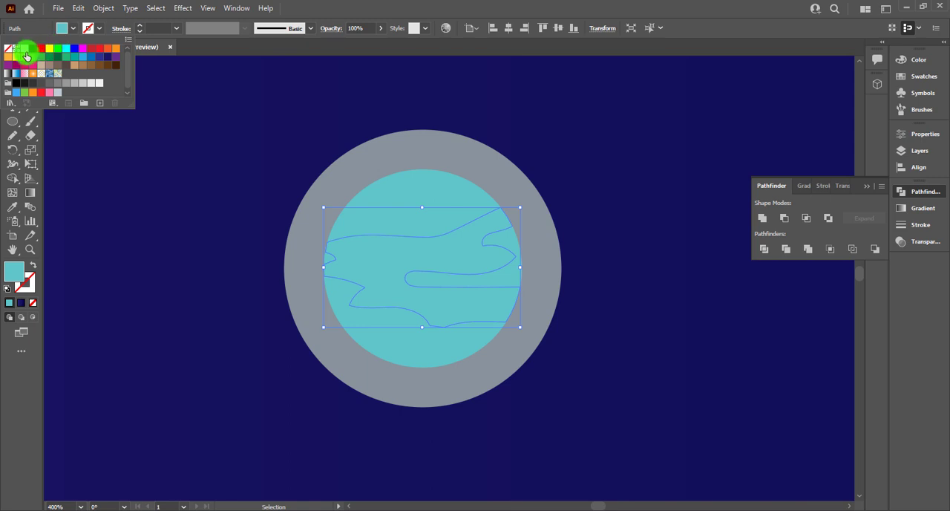
click(22, 50)
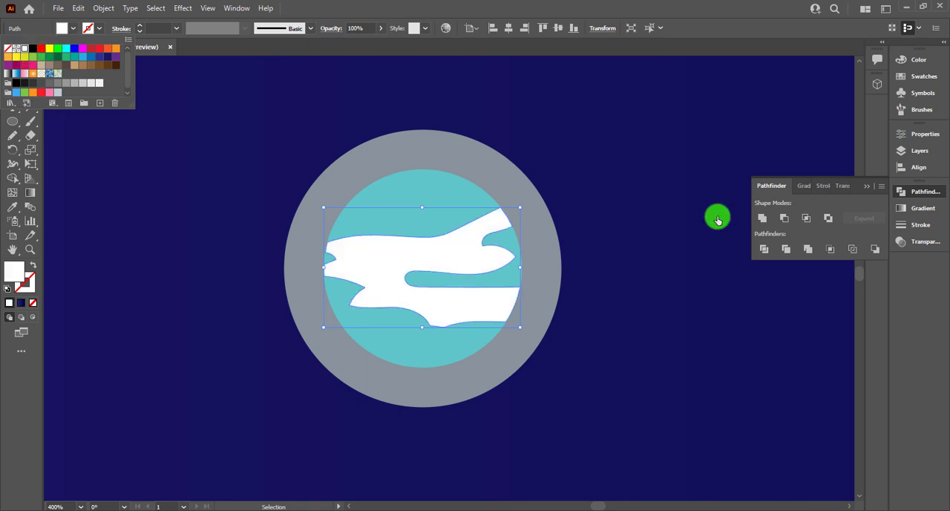
Step: Set the white window reflection's blend mode to Overlay and deselect it
click(915, 210)
click(924, 242)
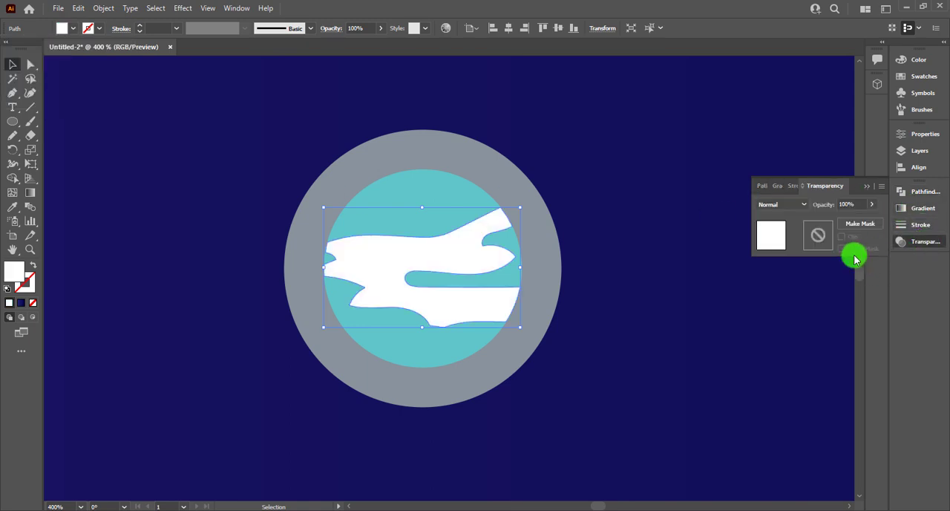
click(793, 206)
click(791, 320)
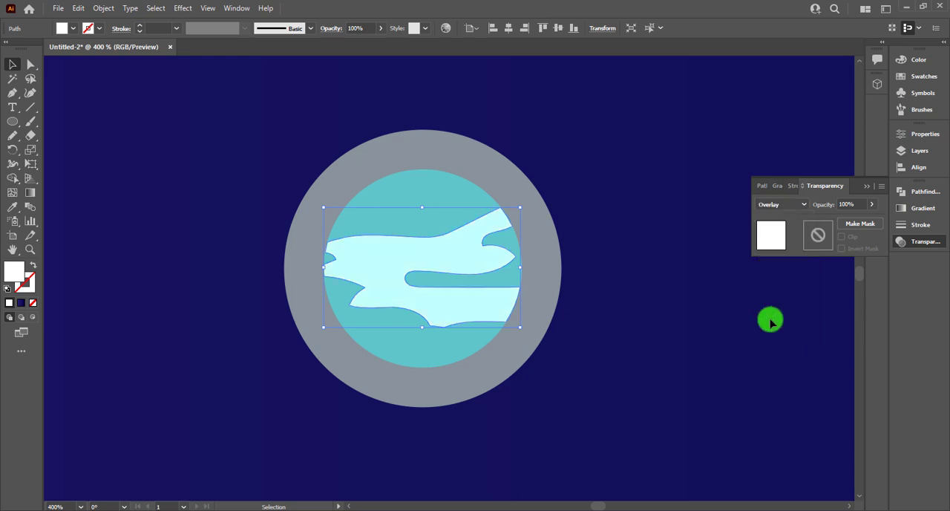
click(643, 361)
Step: Place the grouped window centred on the upper rocket body and add two progressively smaller copies below it
key(ctrl+0)
key(ctrl+1)
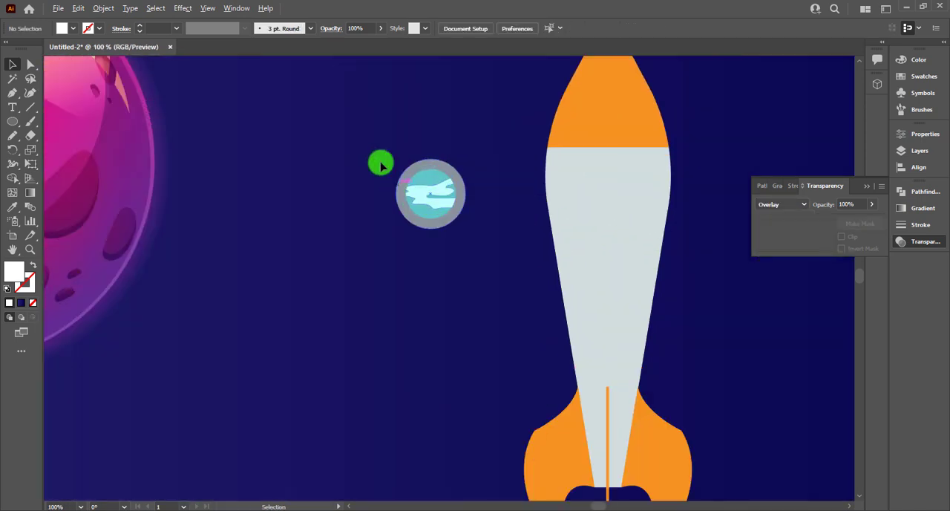
click(426, 199)
key(v)
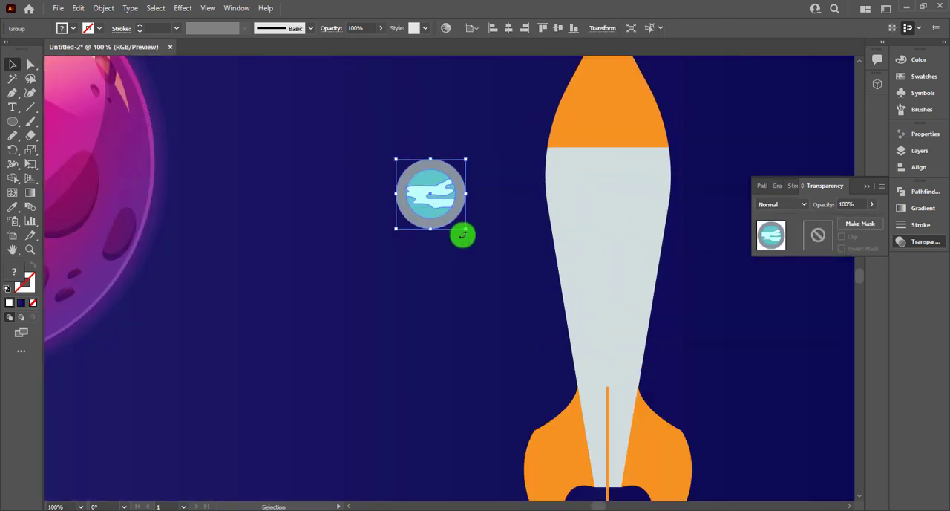
drag(454, 223, 613, 277)
click(682, 249)
drag(633, 295, 623, 347)
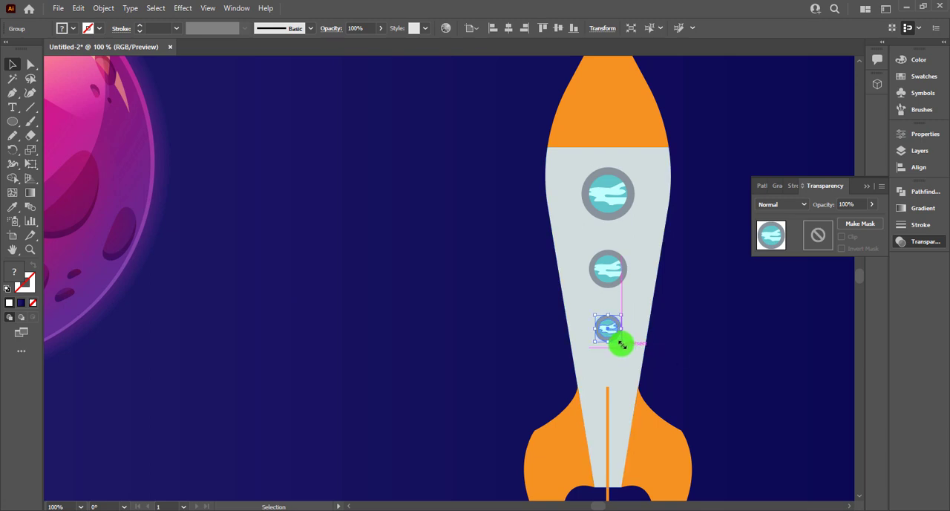
click(748, 354)
key(ctrl+0)
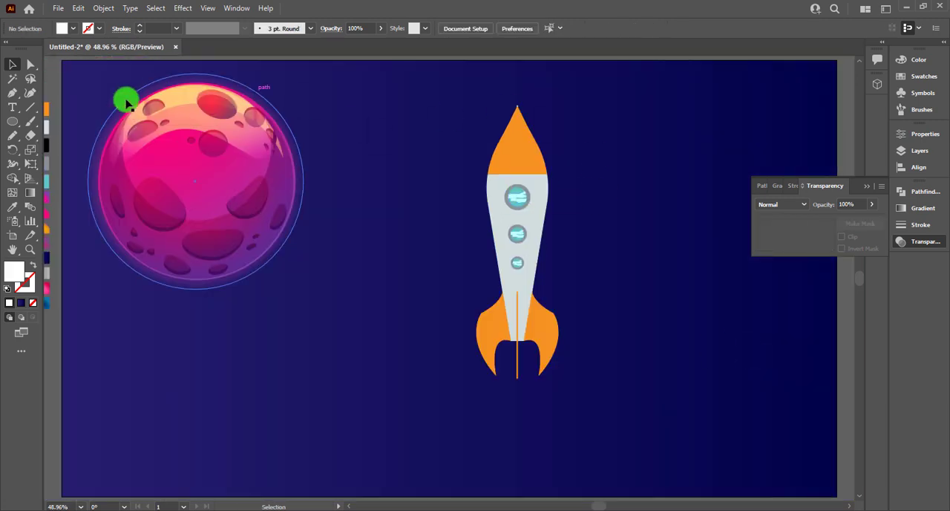
Step: Draw a thin closed crescent with the Pen along the rocket's right side, from the nose down to the body's base
click(18, 92)
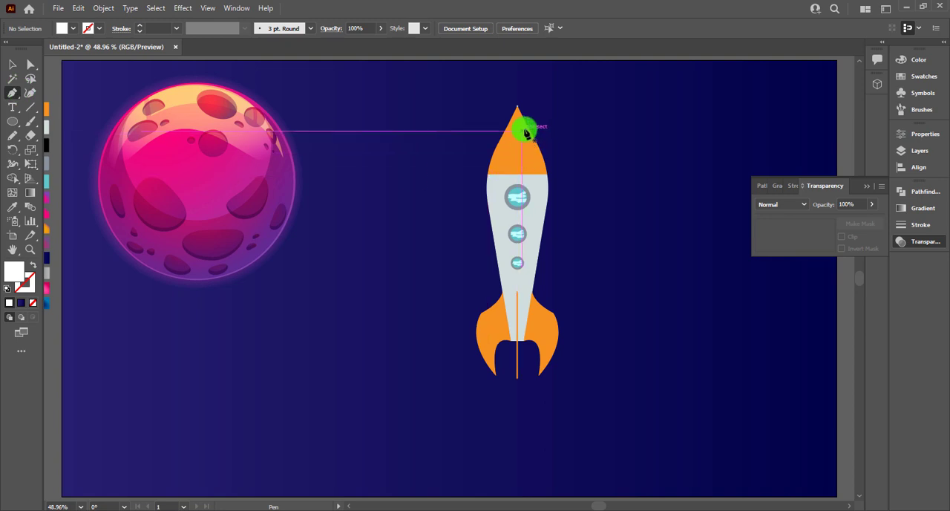
click(525, 130)
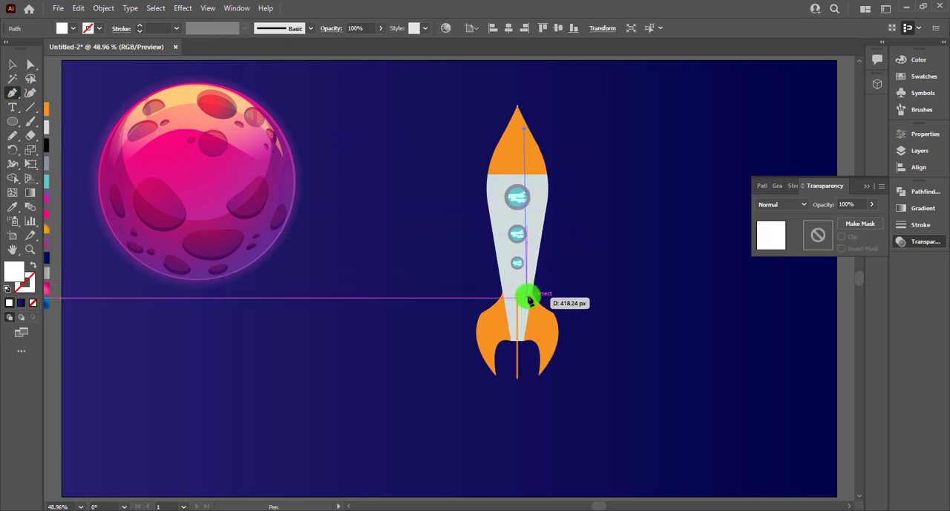
drag(521, 340, 480, 472)
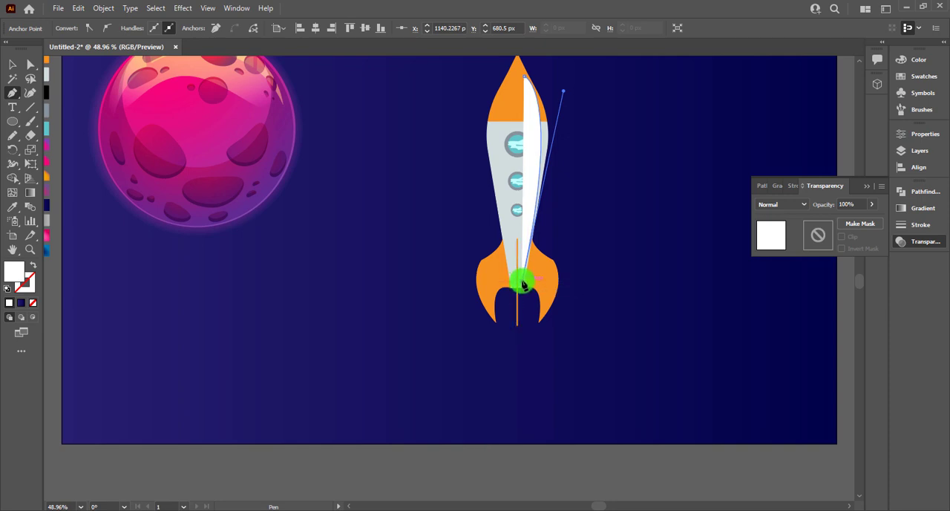
scroll(522, 282, up, 2)
drag(525, 149, 496, 112)
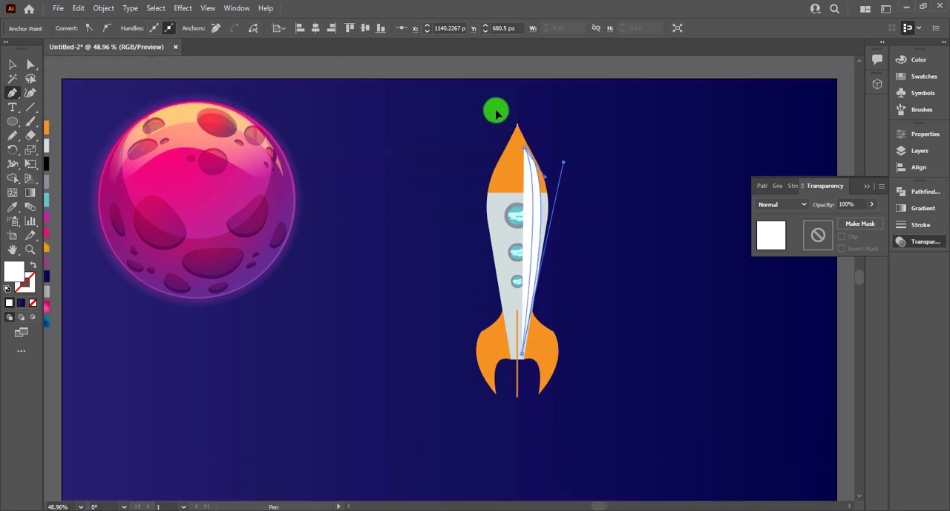
Step: Apply the black Soft Light swatch's appearance to the white crescent with the Eyedropper so it becomes a shadow
click(12, 65)
click(46, 162)
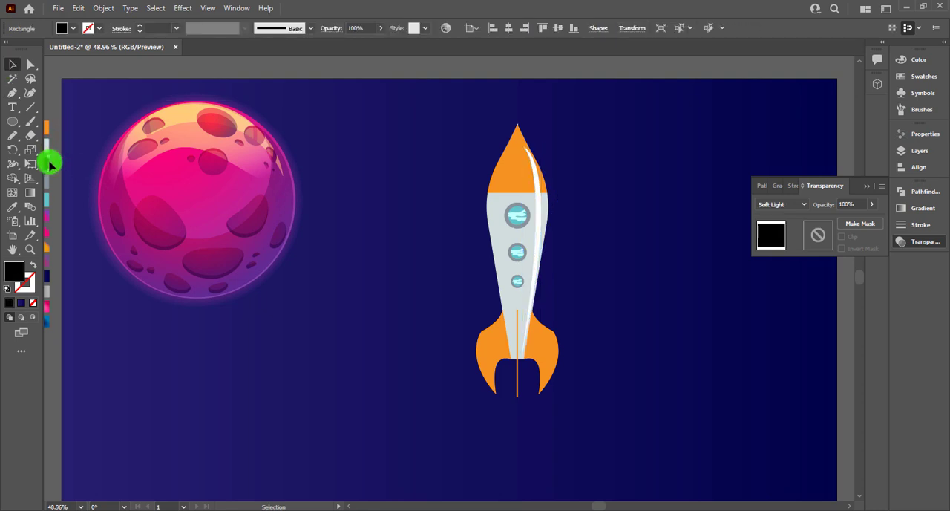
click(534, 241)
key(i)
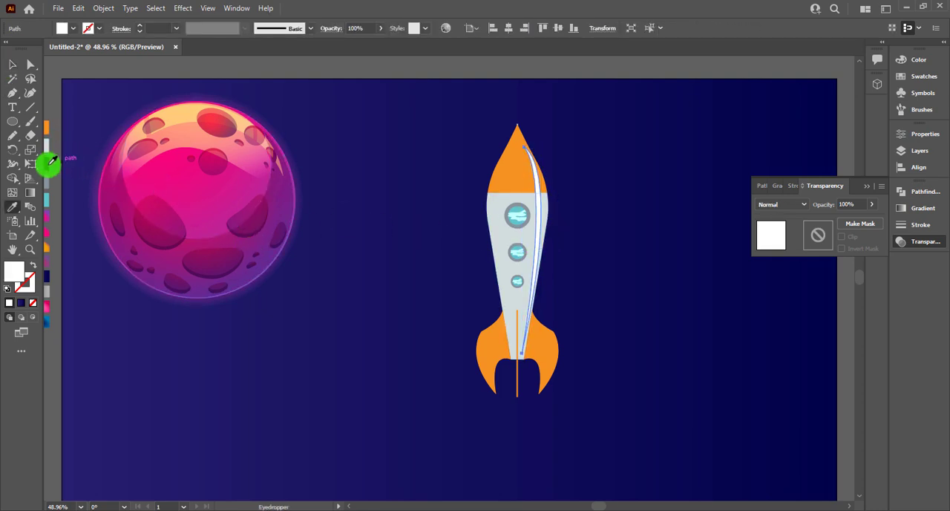
click(48, 164)
click(12, 65)
click(587, 285)
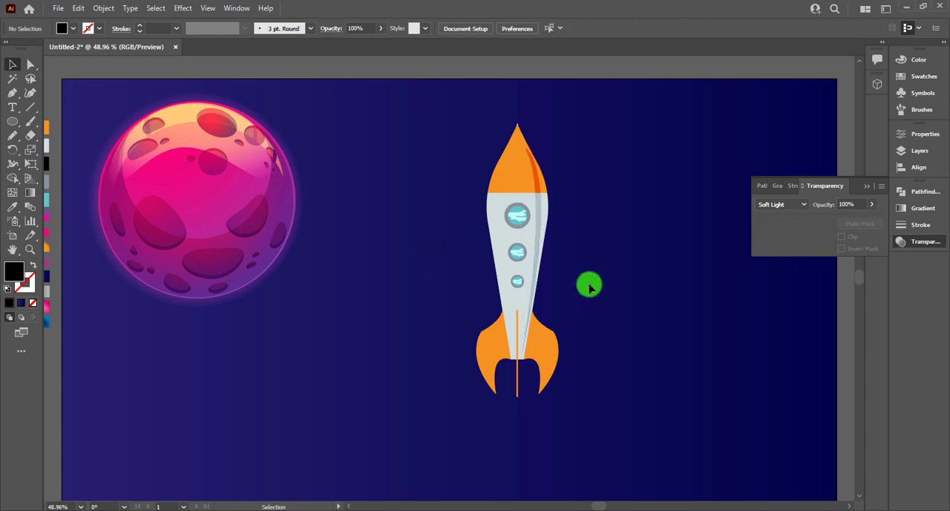
Step: Draw a closed curved wedge with the Pen on the left of the orange nose, from near the tip to just above its base
scroll(564, 252, up, 1)
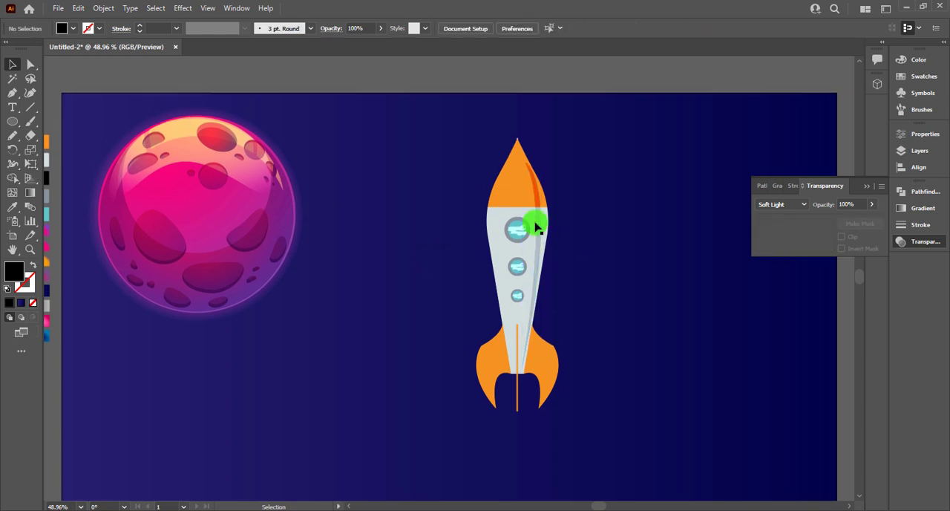
click(12, 93)
scroll(523, 197, up, 2)
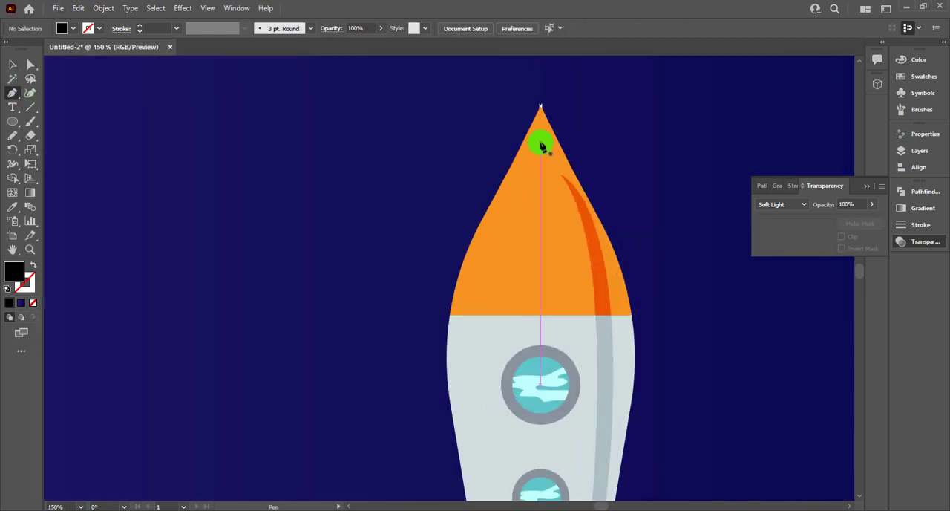
click(540, 142)
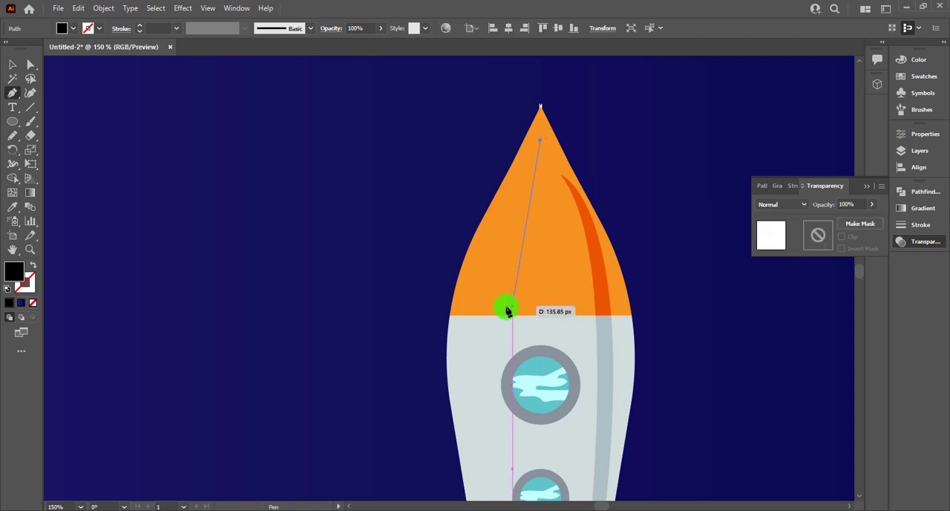
click(507, 315)
click(502, 312)
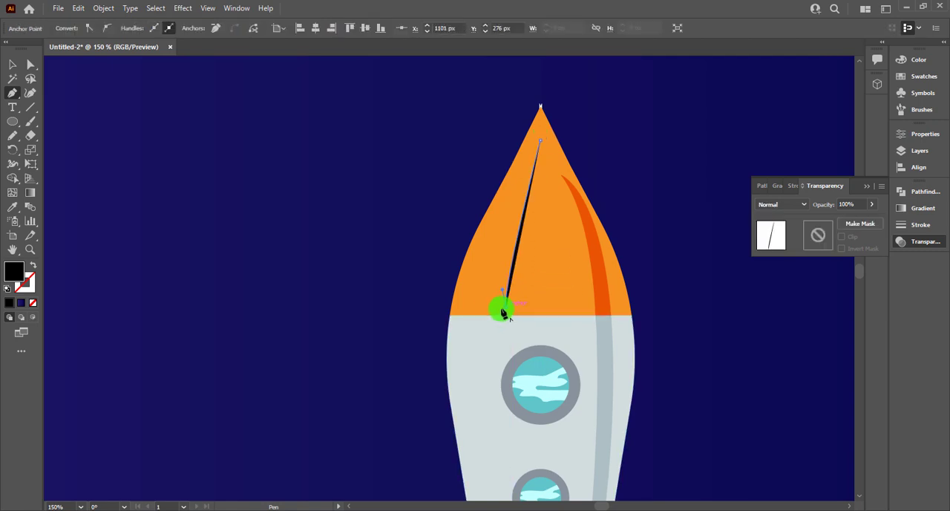
click(464, 310)
drag(541, 142, 583, 99)
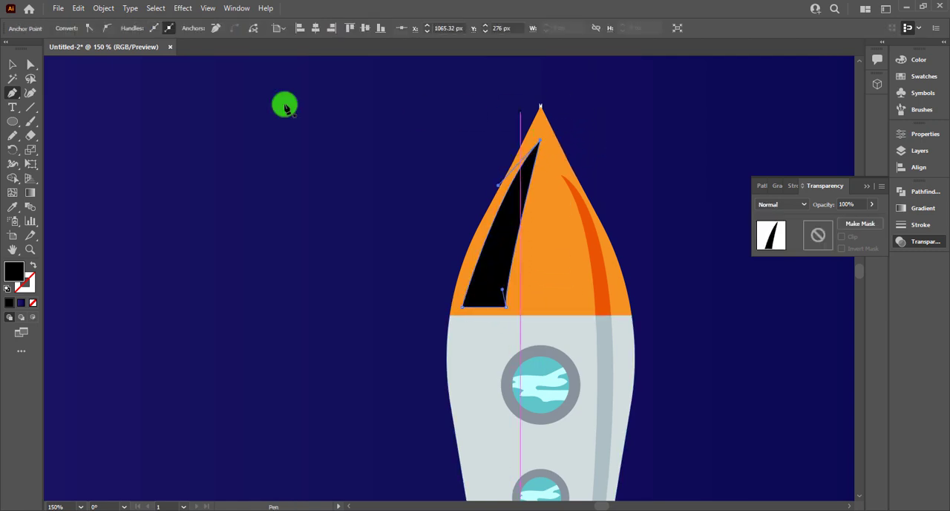
Step: Fill the nose wedge with white and set its blend mode to Soft Light as a highlight
click(13, 64)
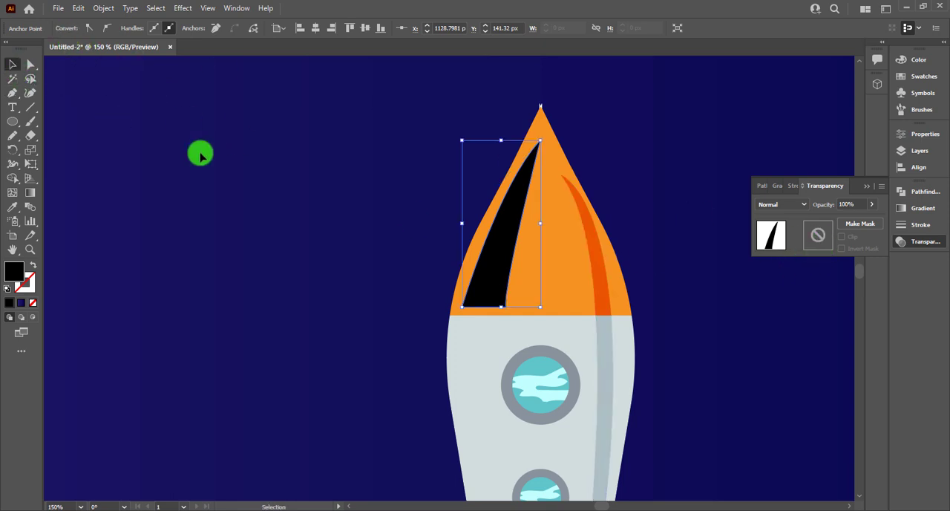
click(200, 153)
click(477, 260)
click(70, 29)
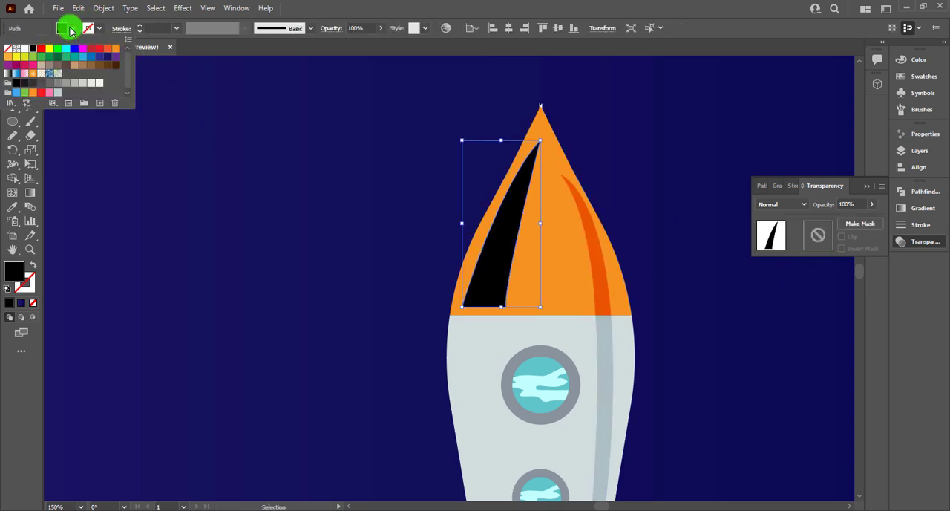
click(24, 53)
click(766, 203)
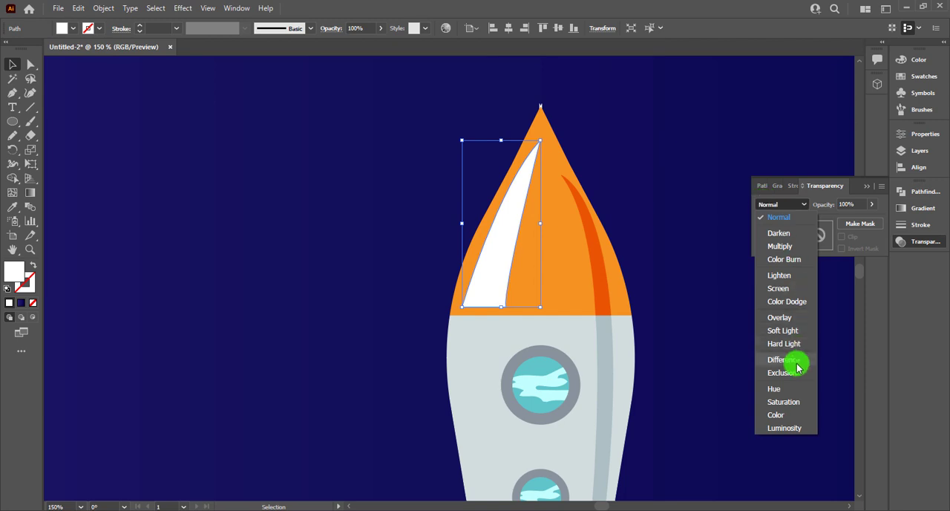
click(783, 331)
click(721, 314)
Step: Draw a closed curved shape with the Pen on the left fin's inner part, running along the rocket body and slightly past the fin's edge
scroll(469, 277, down, 3)
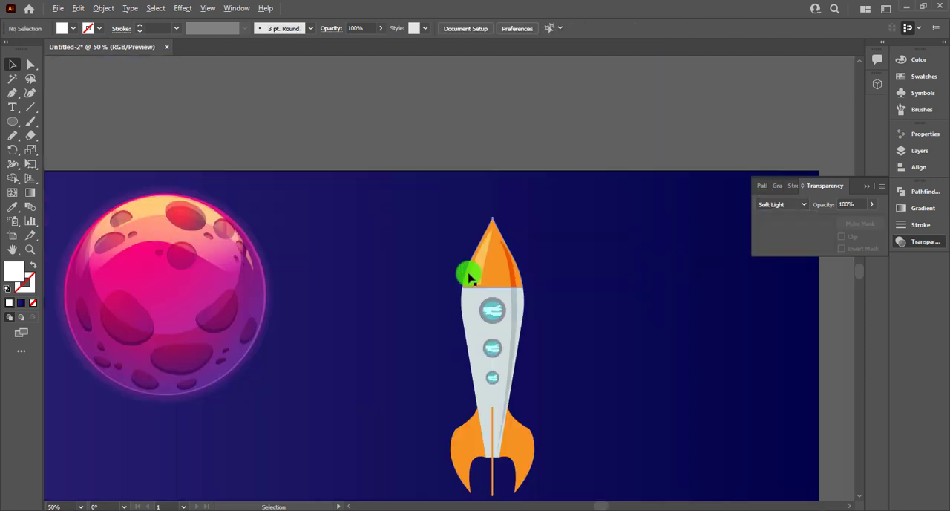
drag(469, 336, 431, 254)
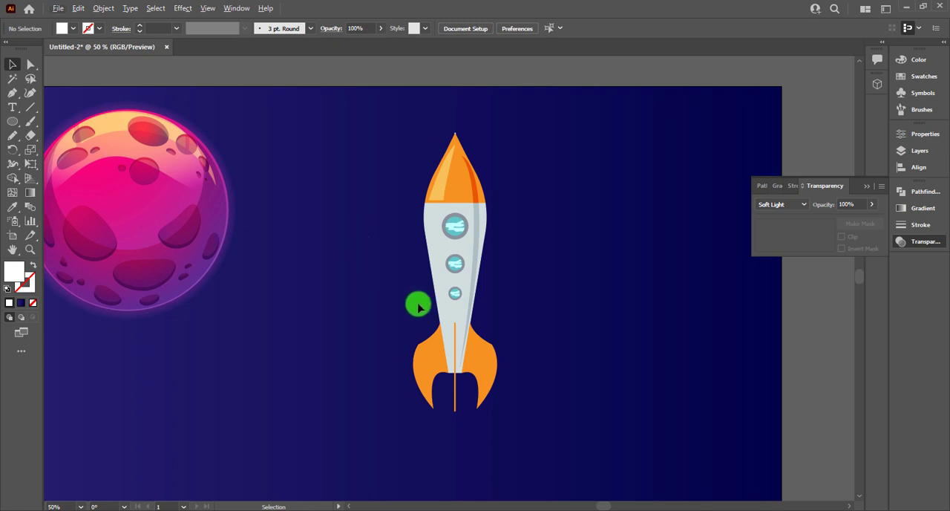
scroll(419, 308, up, 2)
click(12, 92)
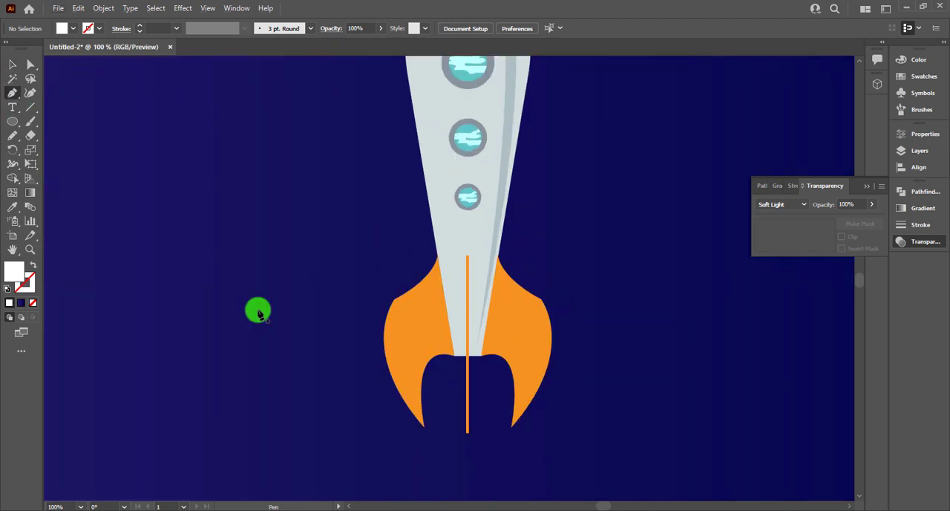
drag(438, 260, 420, 291)
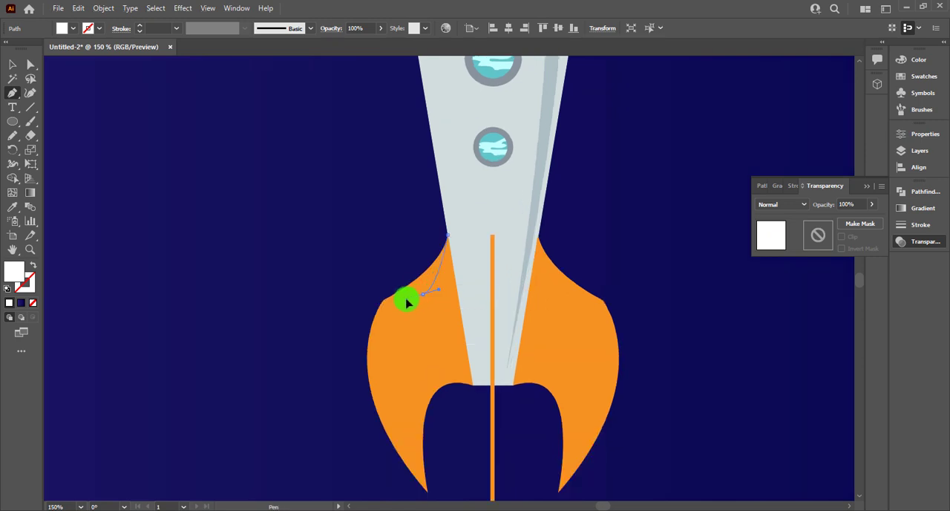
drag(407, 302, 428, 313)
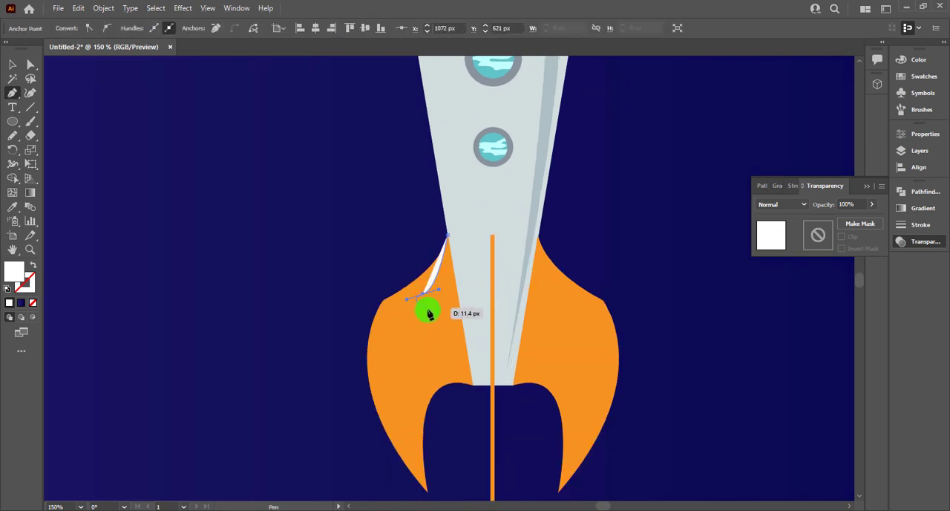
drag(451, 383, 479, 394)
click(473, 385)
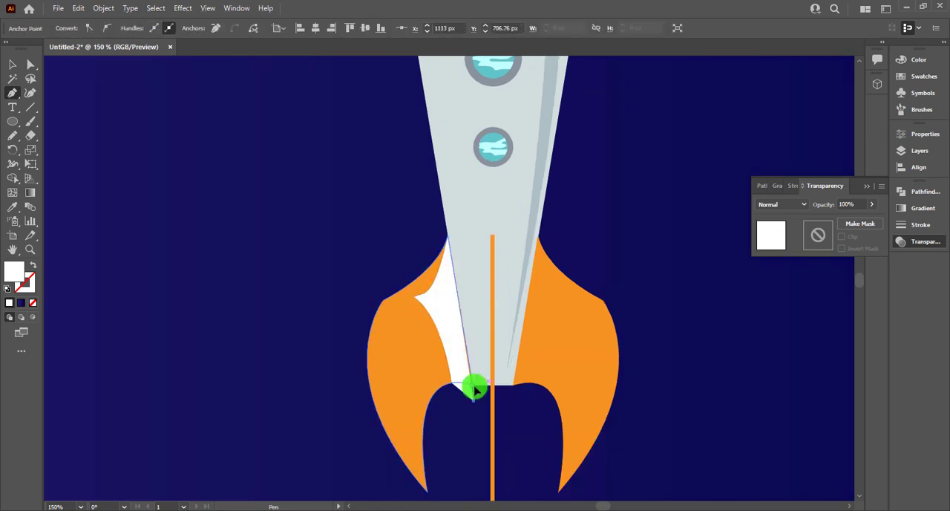
click(447, 234)
Step: Trim the part of the white shape overhanging the left fin's lower edge with the Shape Builder
click(11, 65)
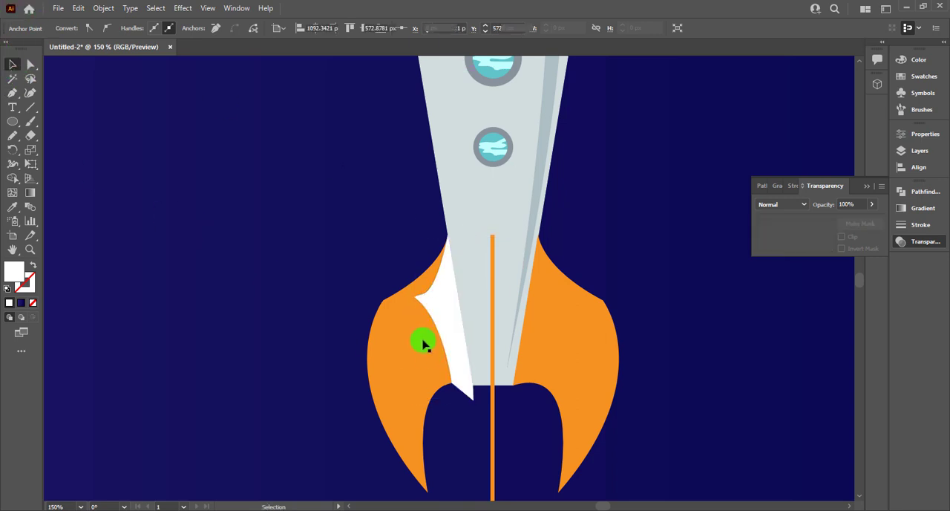
click(422, 310)
click(13, 186)
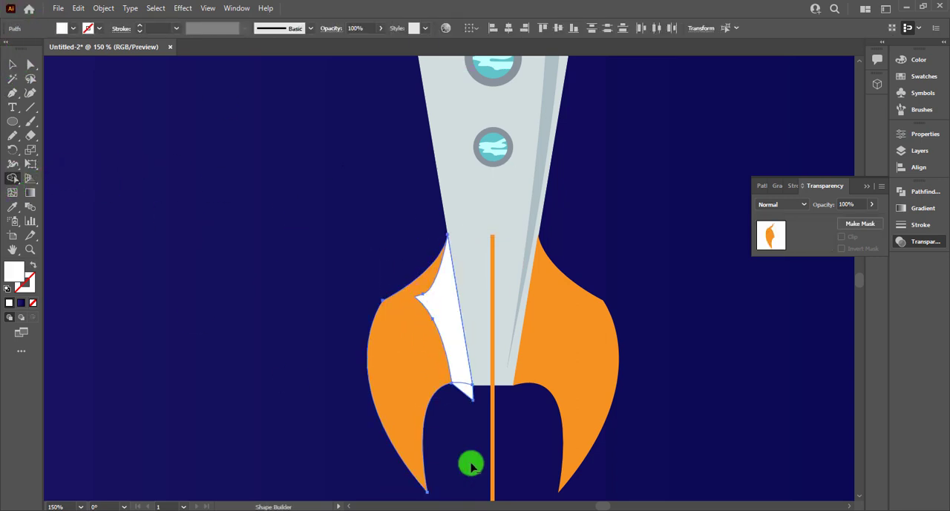
click(12, 64)
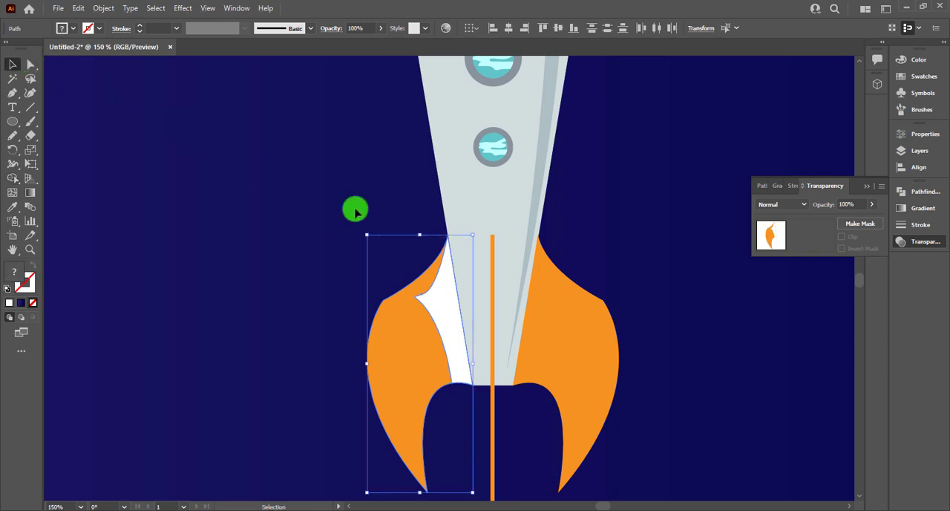
Step: Copy the body shadow's black Soft Light appearance onto the left fin's white shape with the Eyedropper
key(i)
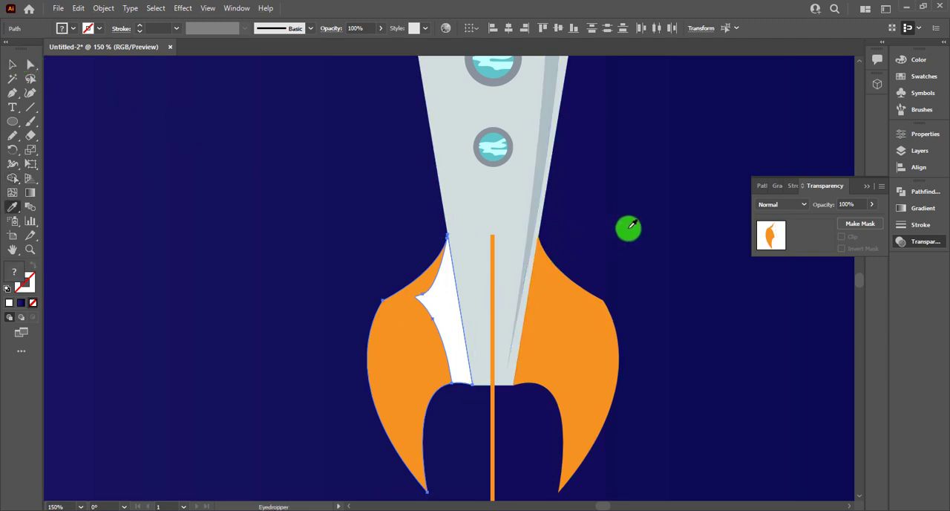
key(v)
click(651, 228)
click(453, 311)
key(i)
click(533, 229)
key(v)
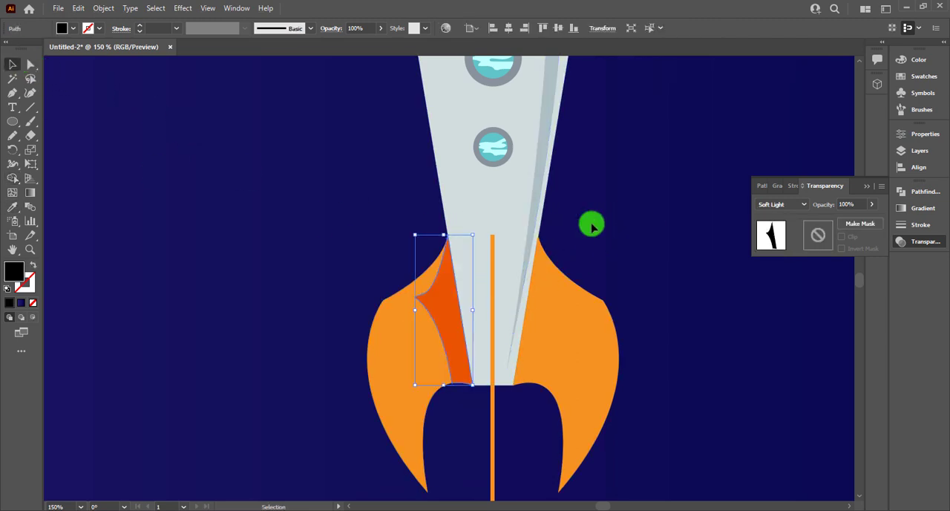
Step: Reflect a copy of the left fin's inner shadow across the vertical axis and place it on the right fin's inner edge
click(592, 222)
click(447, 319)
right_click(448, 319)
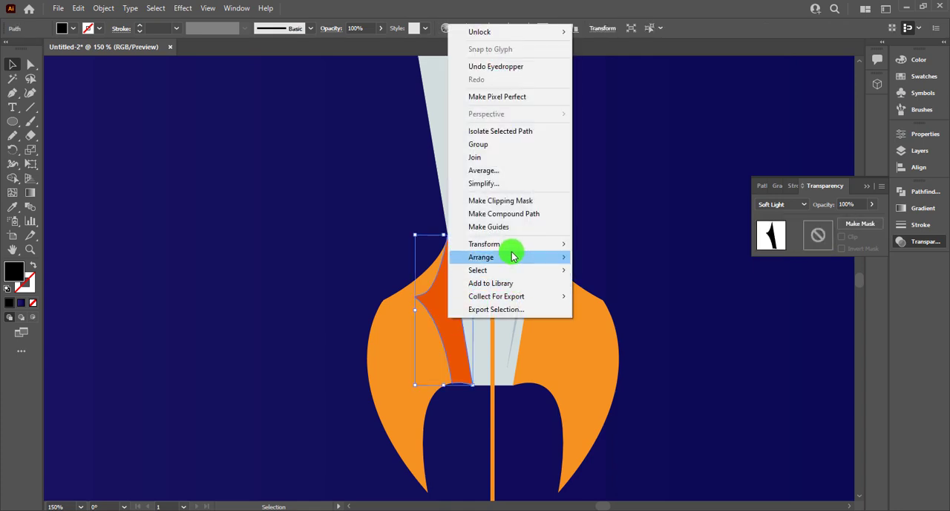
mouse_move(554, 246)
click(611, 290)
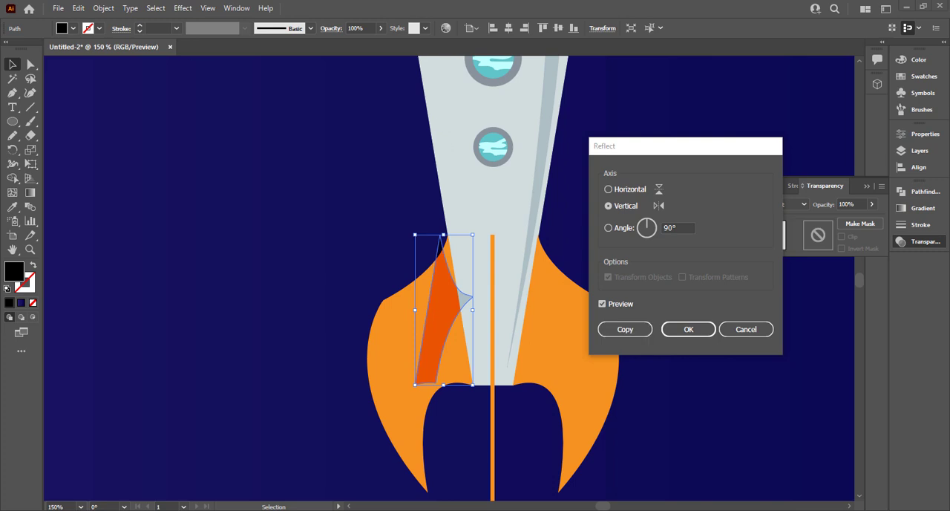
click(625, 329)
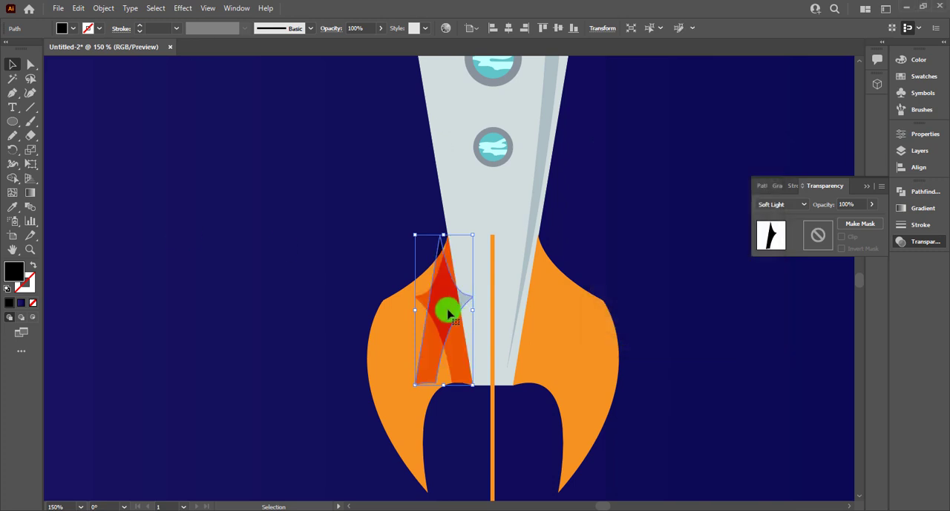
drag(448, 313, 545, 332)
click(619, 255)
Step: Group all the rocket's parts and scale the group down to about a third of its size
scroll(619, 255, down, 4)
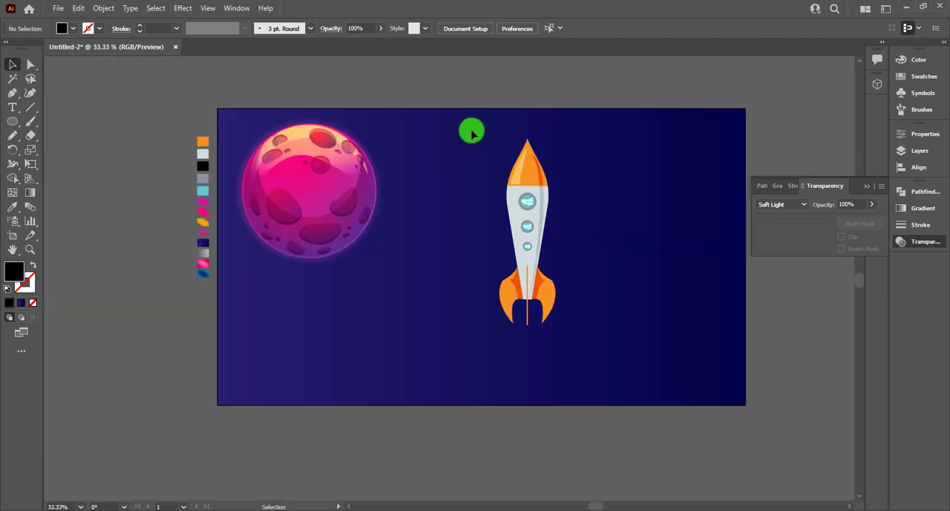
drag(471, 132, 622, 362)
key(ctrl+g)
click(591, 325)
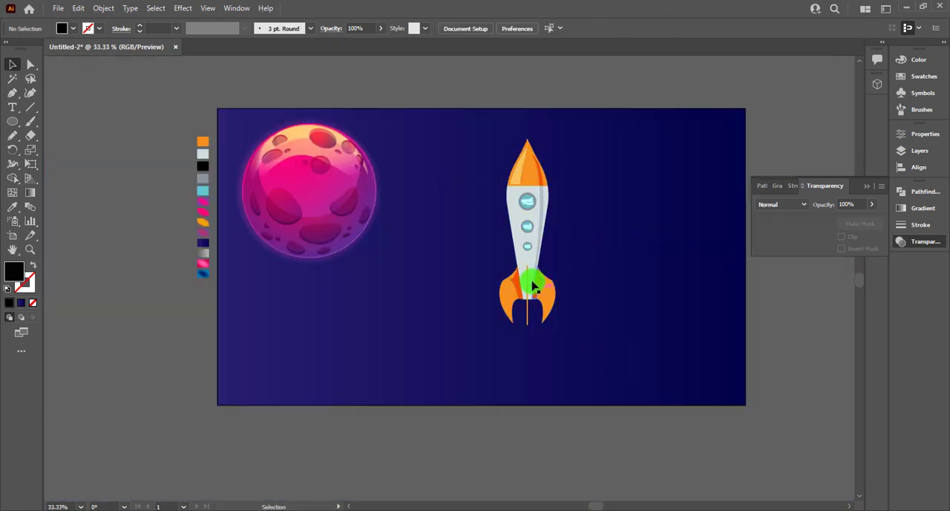
drag(533, 286, 438, 256)
drag(456, 288, 441, 271)
Step: Scale the planet down to about two thirds around its centre and move the rocket close beside its right edge
click(405, 201)
click(312, 223)
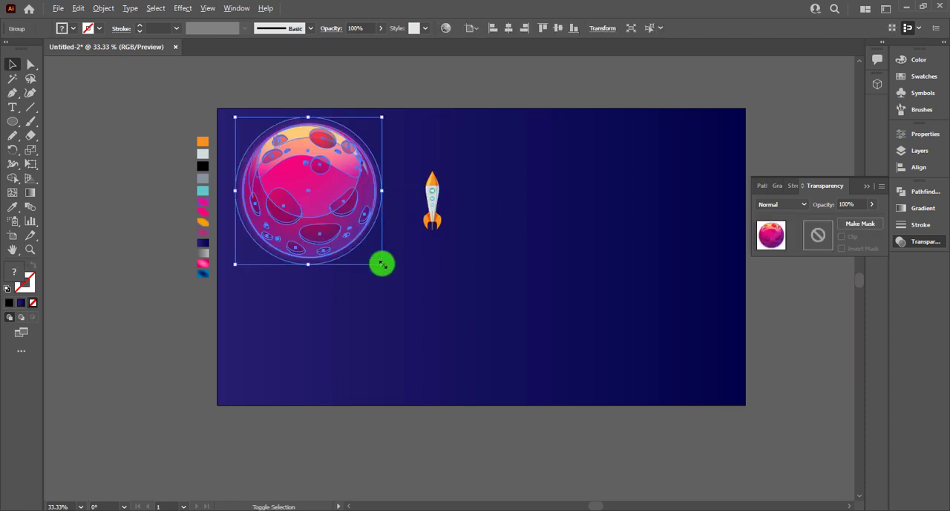
drag(382, 264, 357, 246)
click(393, 228)
drag(432, 201, 377, 186)
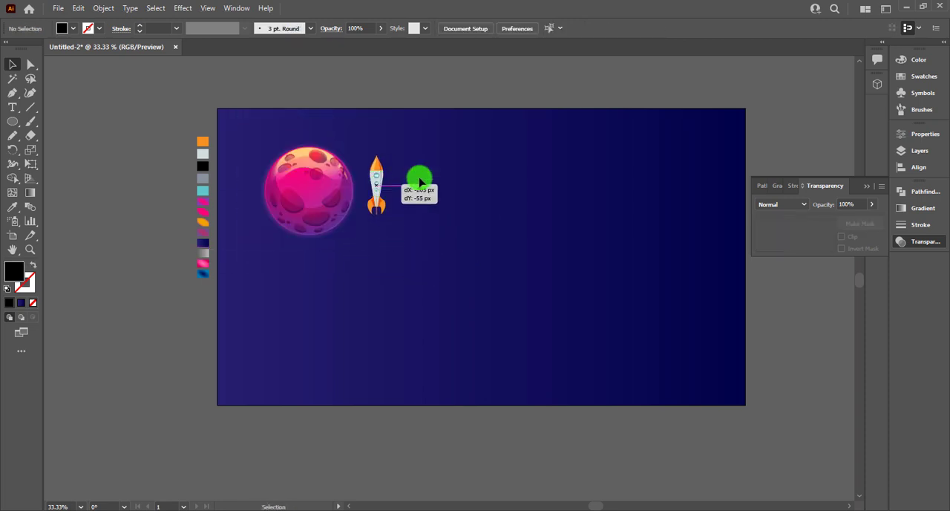
click(439, 174)
drag(469, 171, 391, 167)
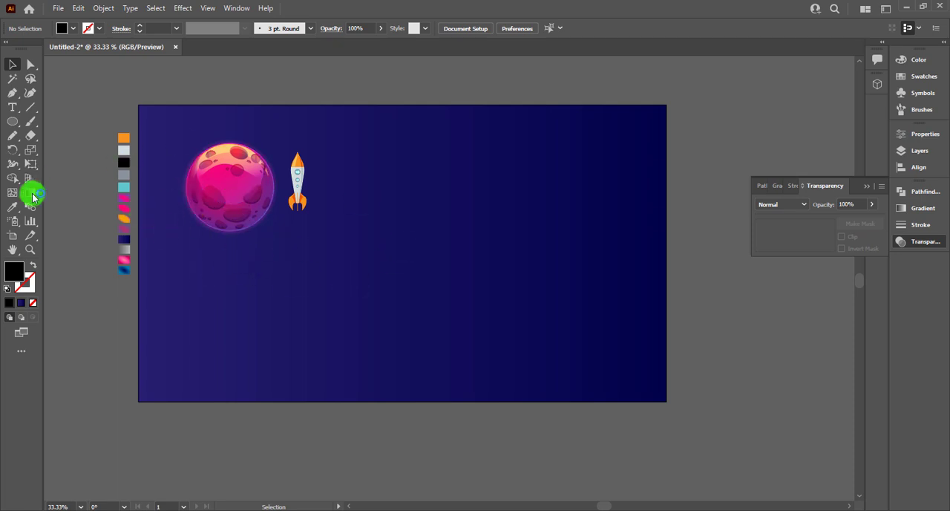
Step: Draw a black circle about 46 px in diameter with the Ellipse tool on the empty sky below the rocket
drag(30, 128, 60, 163)
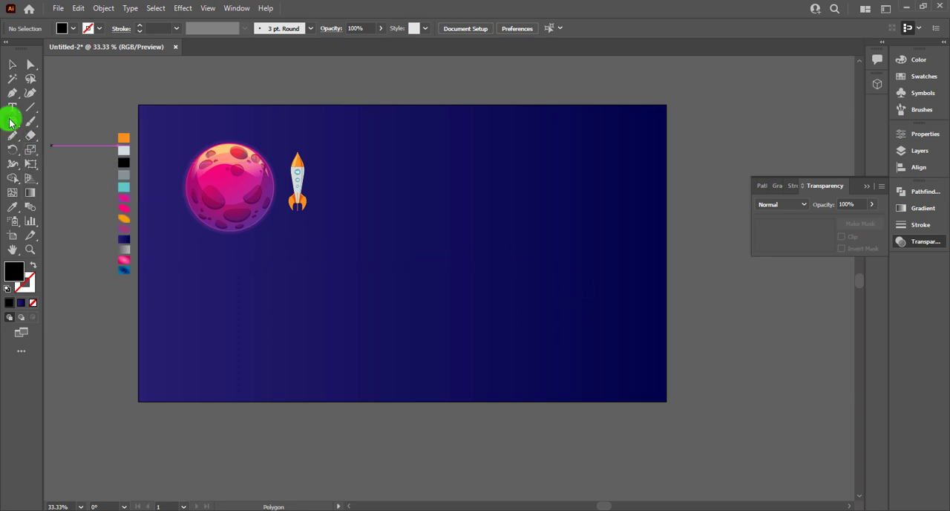
drag(11, 123, 67, 145)
scroll(323, 284, up, 4)
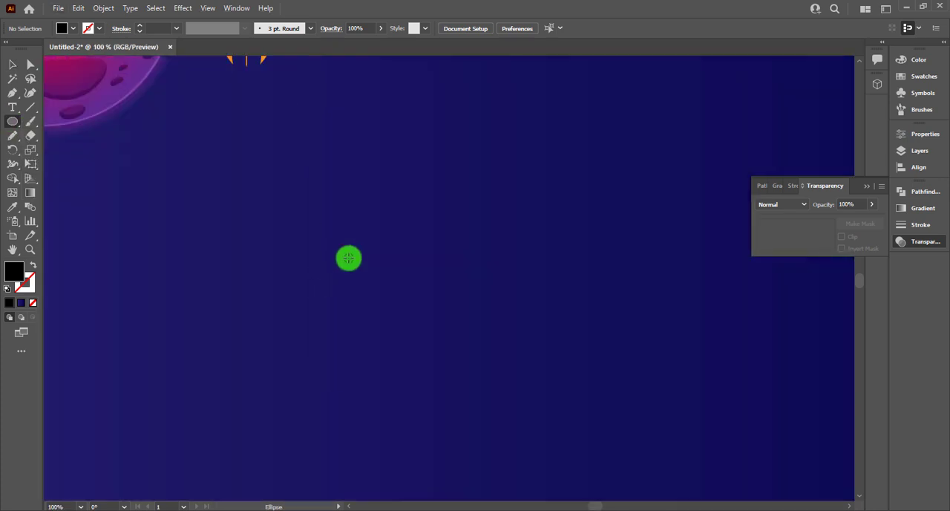
scroll(349, 258, down, 1)
drag(333, 240, 360, 265)
Step: Draw a long black rectangle as tall as the circle, extending to the right from the circle's centre
drag(12, 121, 43, 123)
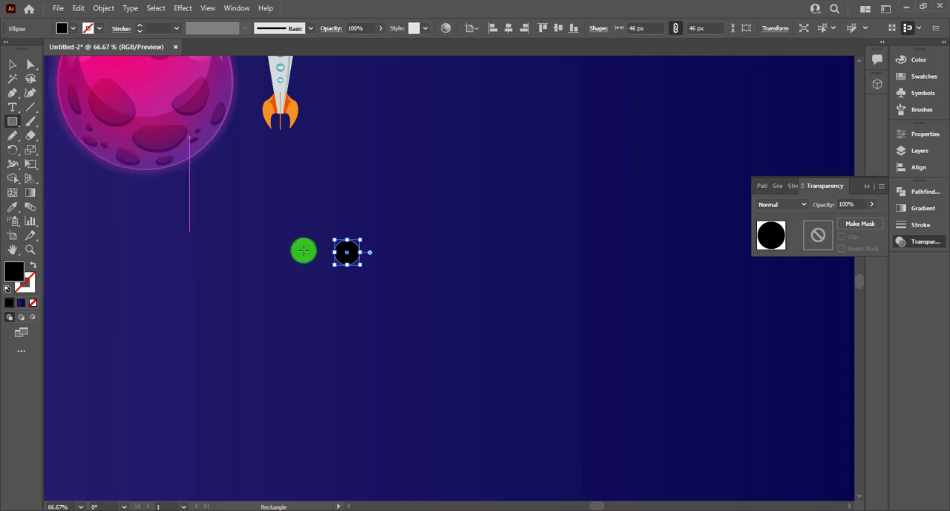
key(v)
click(353, 218)
key(m)
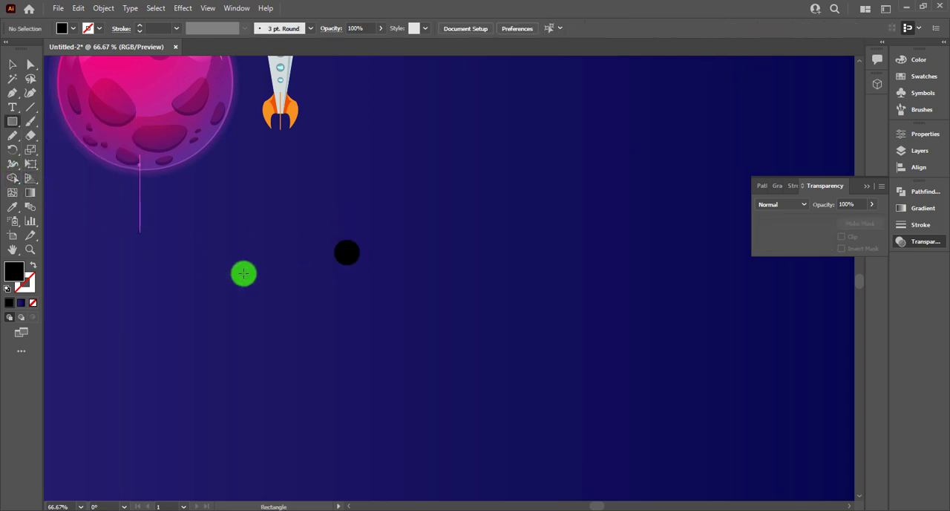
drag(345, 240, 582, 264)
Step: Taper the rectangle by bringing its two right corner anchor points together at mid-height with Direct Selection
click(30, 65)
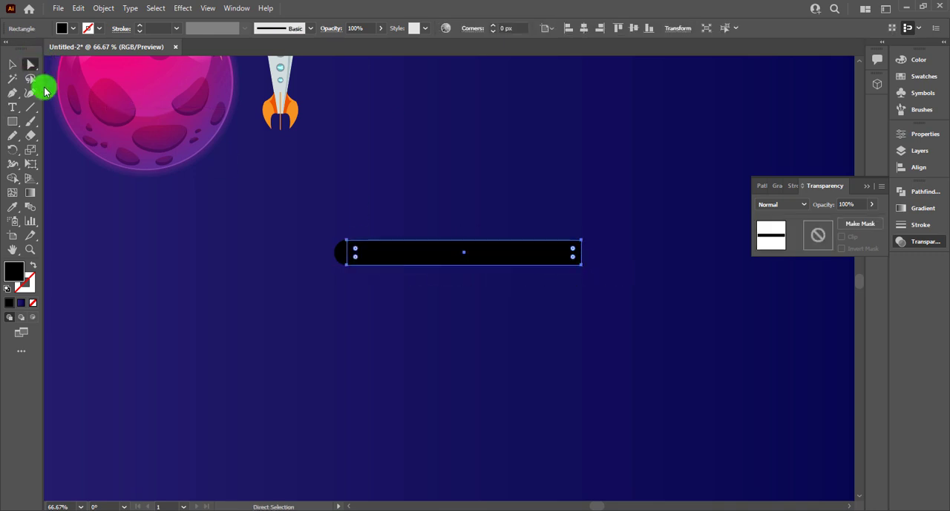
click(584, 268)
click(583, 270)
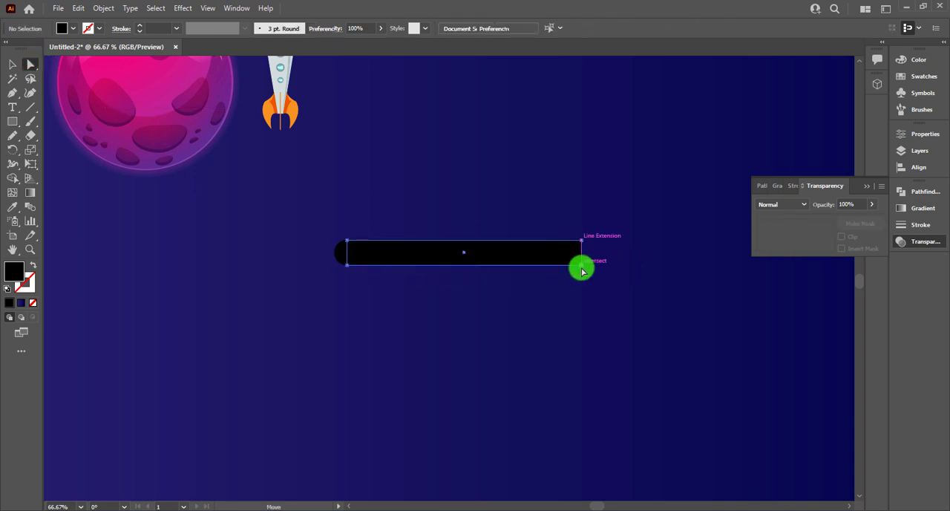
mouse_move(583, 269)
mouse_down()
mouse_move(585, 244)
mouse_move(583, 257)
mouse_up()
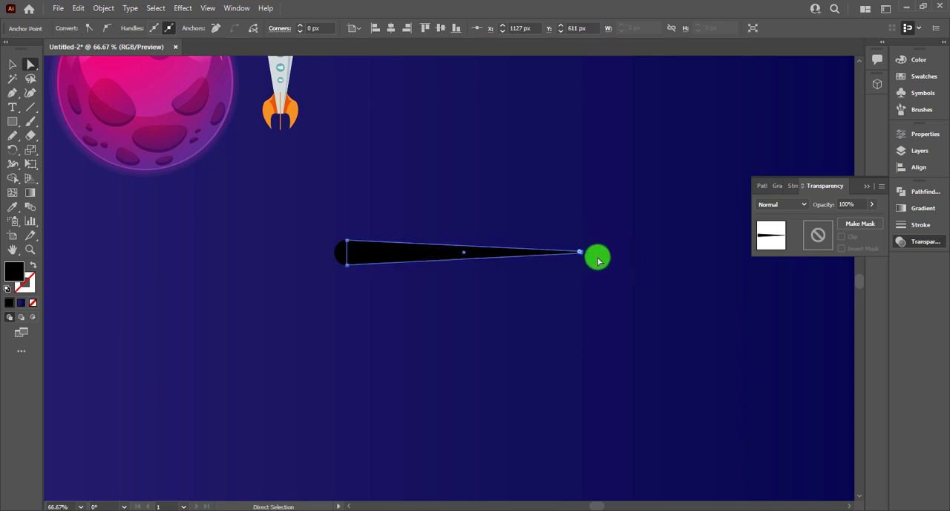
Step: Unite the circle and the tapered rectangle into one comet shape with Pathfinder
key(v)
drag(502, 230, 331, 299)
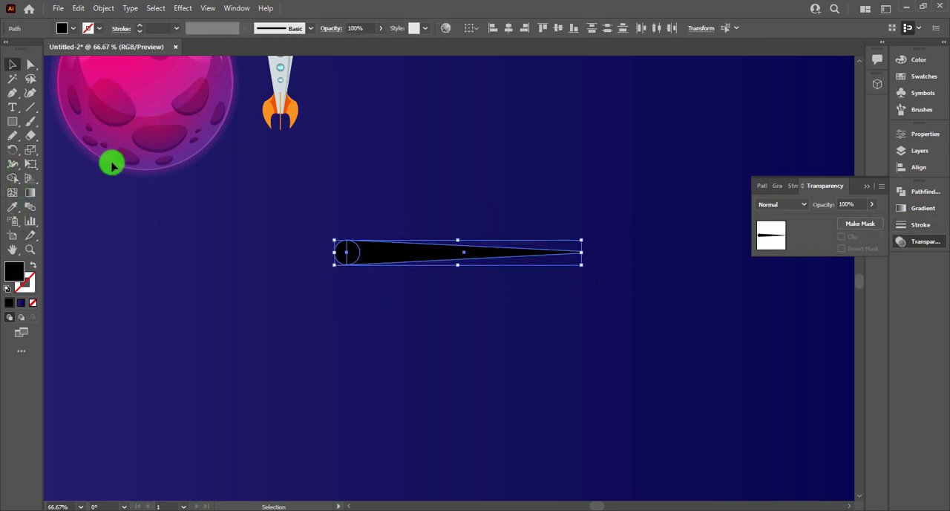
click(920, 191)
click(761, 218)
click(447, 174)
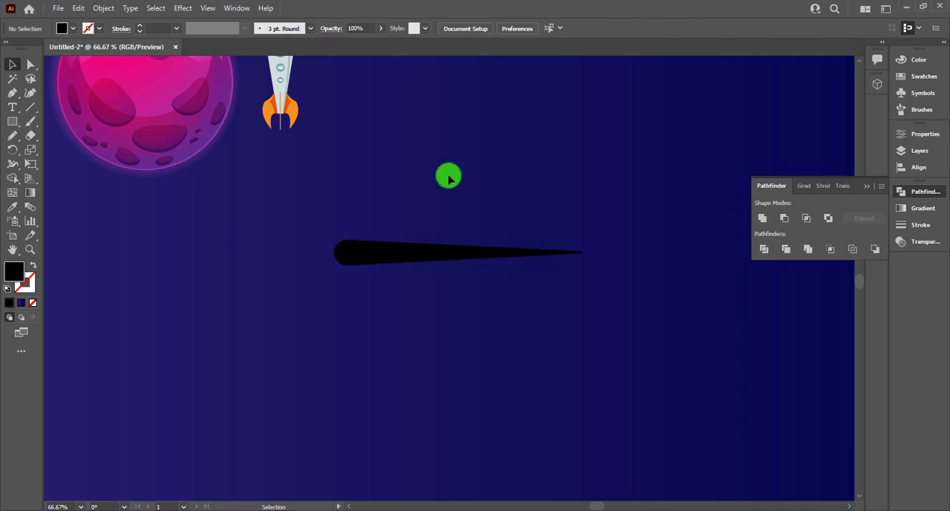
Step: Sample the grey gradient swatch beside the artboard onto the comet shape with the Eyedropper
scroll(447, 173, down, 2)
scroll(419, 227, up, 1)
click(412, 250)
key(i)
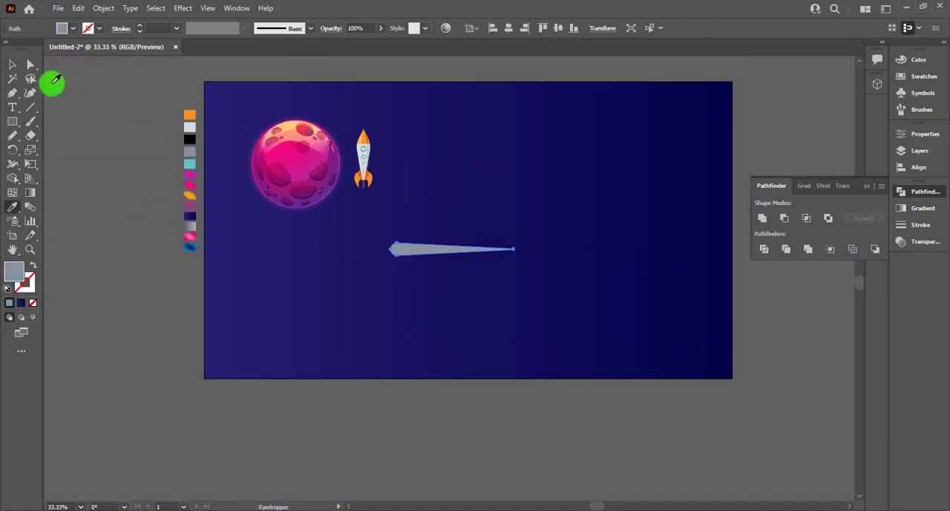
scroll(107, 172, up, 1)
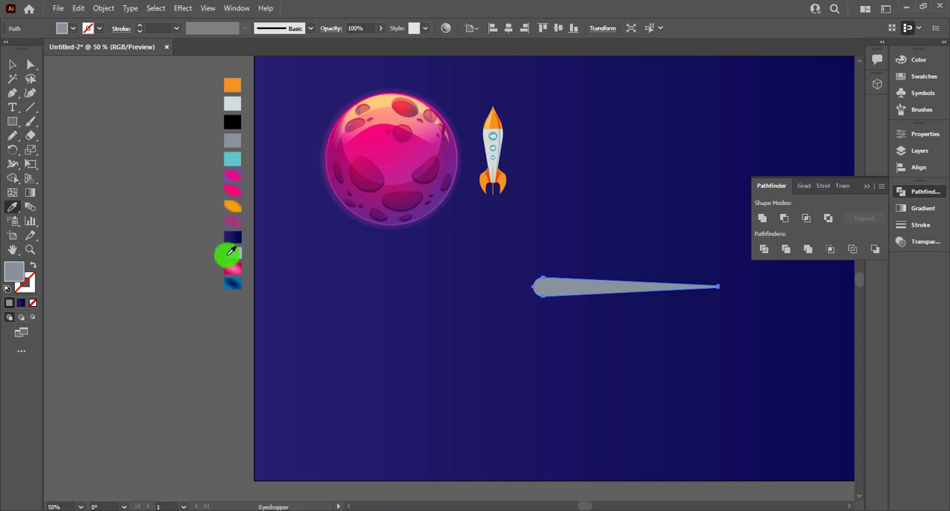
click(231, 251)
Step: Redirect the comet's linear gradient horizontally so it is brightest at the rounded head and fades out towards the tip
key(v)
key(g)
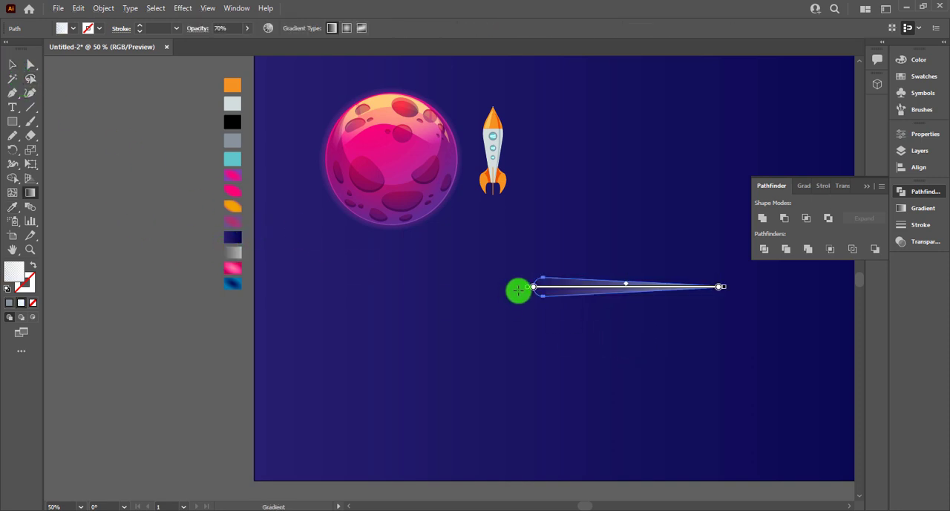
drag(545, 280, 716, 279)
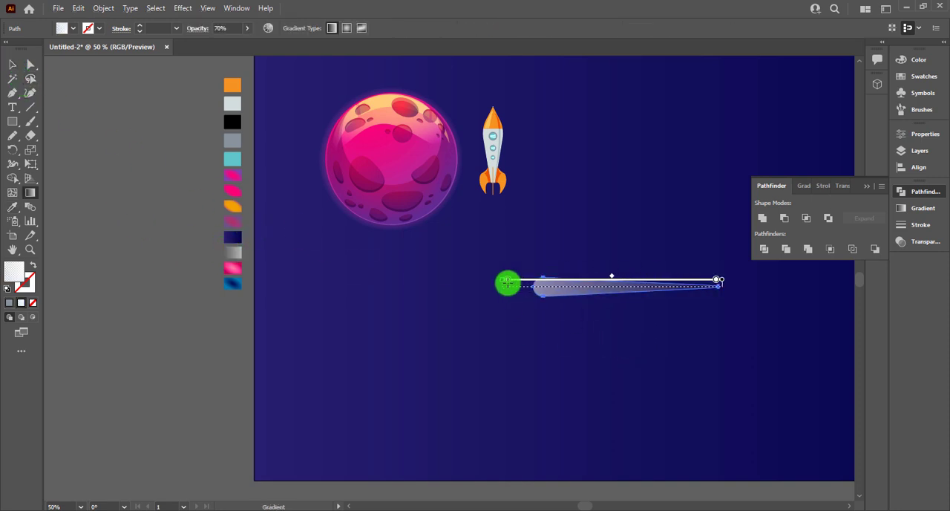
click(13, 65)
click(384, 242)
Step: Scale the comet shape down proportionally to about a third of its size
click(653, 286)
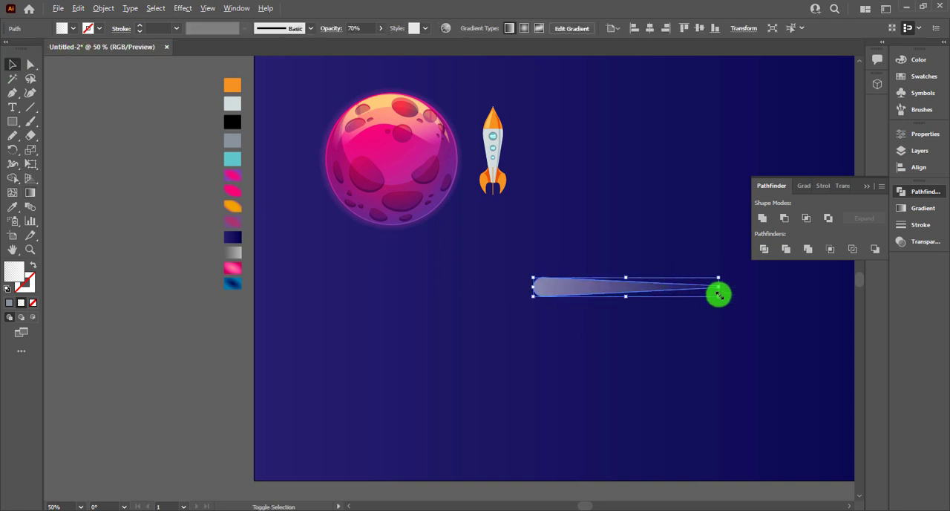
drag(717, 287, 455, 295)
click(570, 260)
Step: Draw a small gradient circle with the Ellipse tool over the comet's rounded head and group it with the tail
scroll(525, 259, up, 2)
click(20, 127)
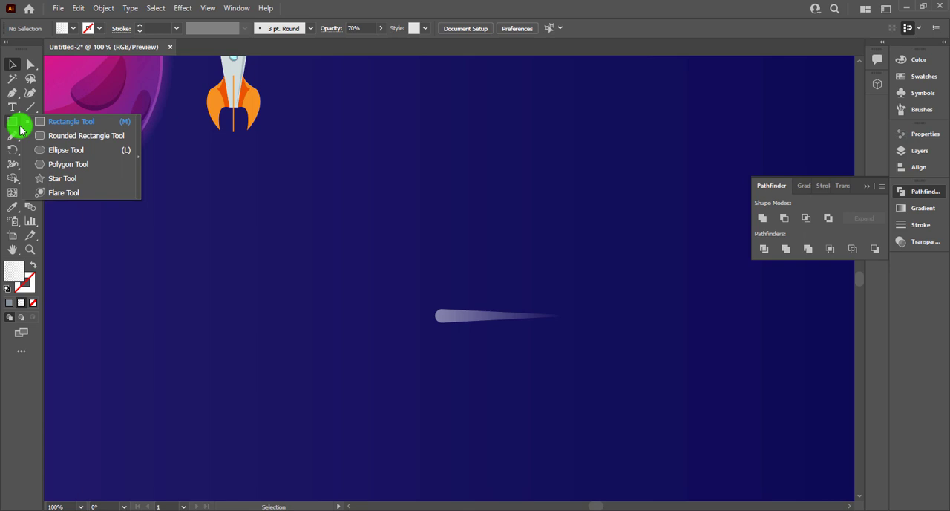
click(52, 149)
scroll(438, 279, up, 1)
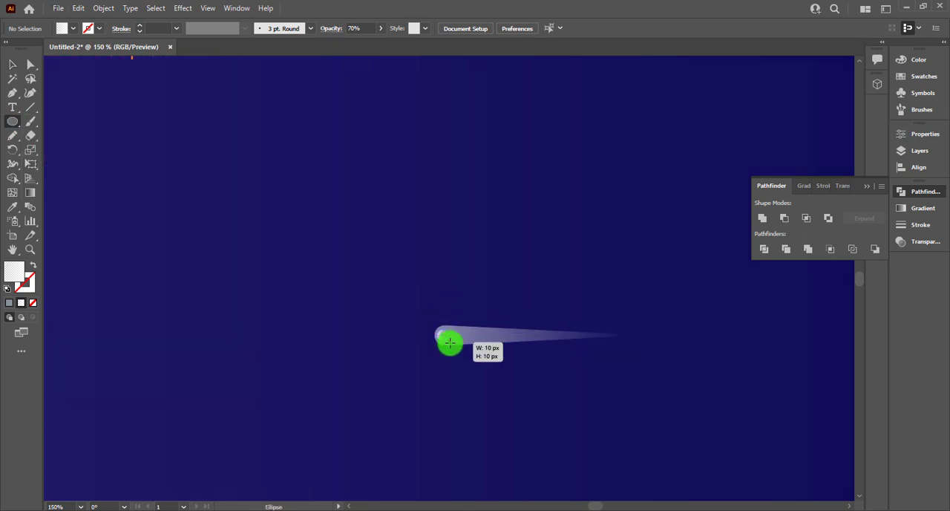
drag(450, 342, 666, 235)
click(13, 65)
click(464, 416)
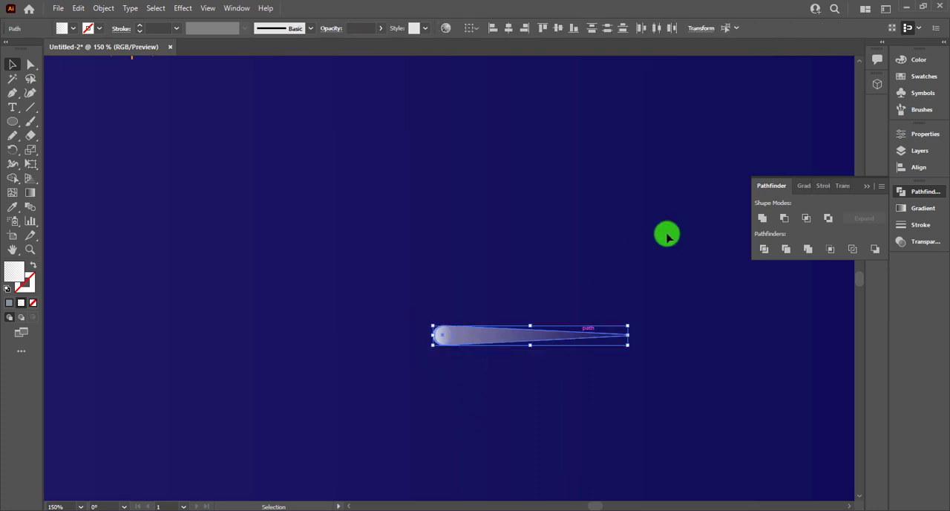
key(ctrl+g)
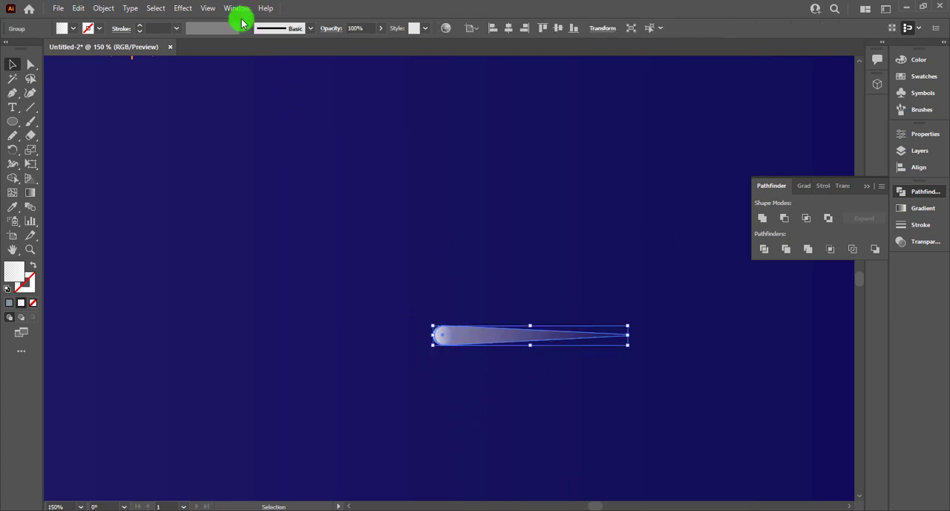
Step: Apply a Gaussian Blur with a radius of 2.0532 pixels to the comet group
click(180, 9)
mouse_move(301, 207)
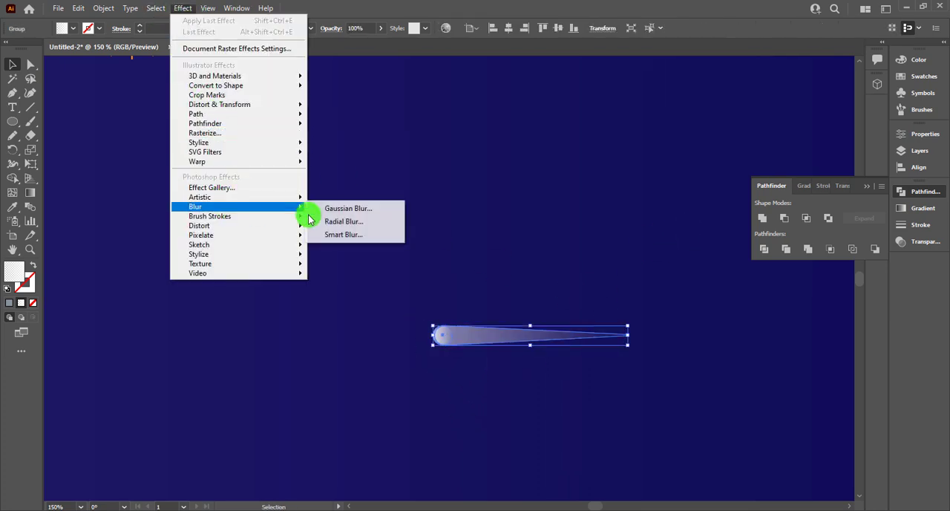
click(345, 211)
drag(433, 245, 434, 249)
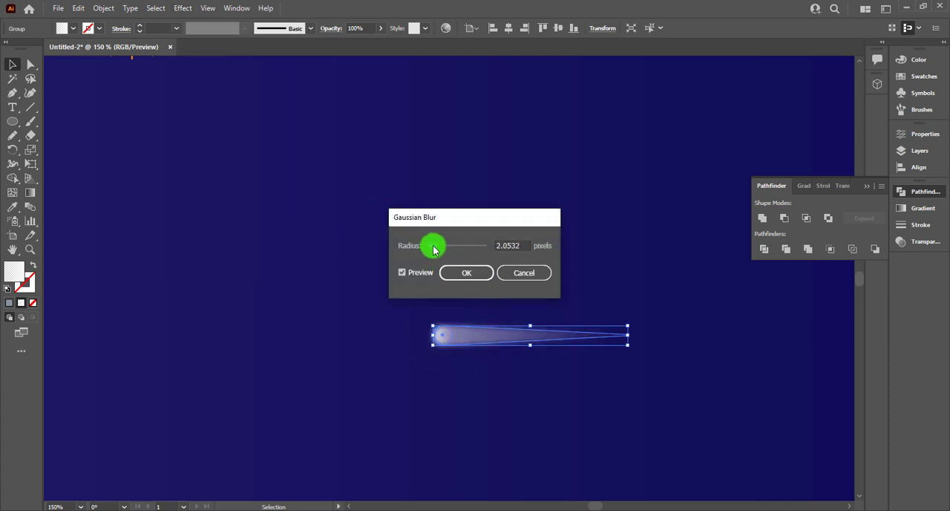
click(466, 272)
click(485, 164)
Step: Fit the artboard in the window and select the blurred comet group
key(ctrl+0)
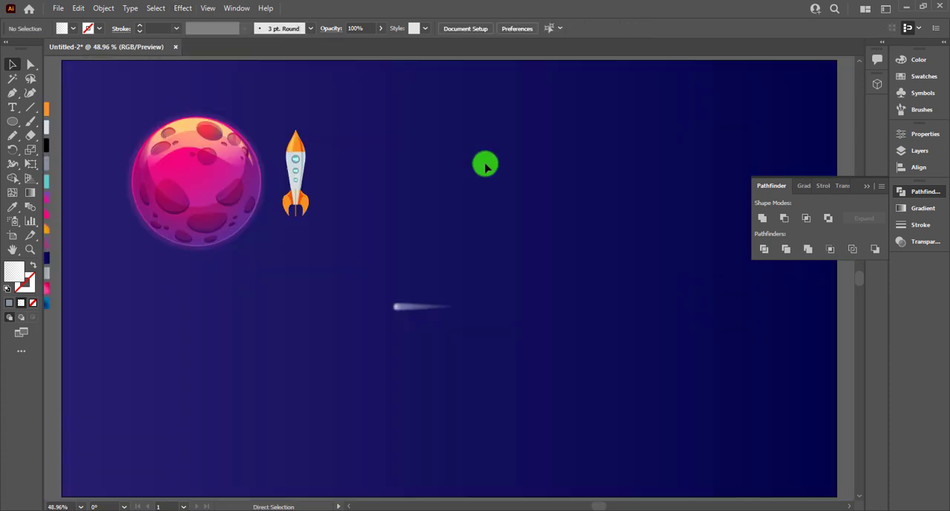
click(419, 304)
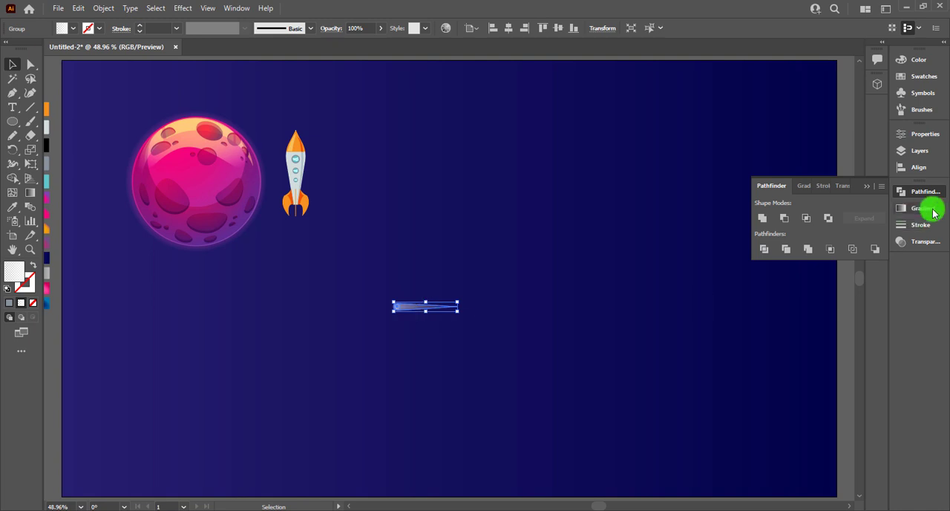
click(220, 8)
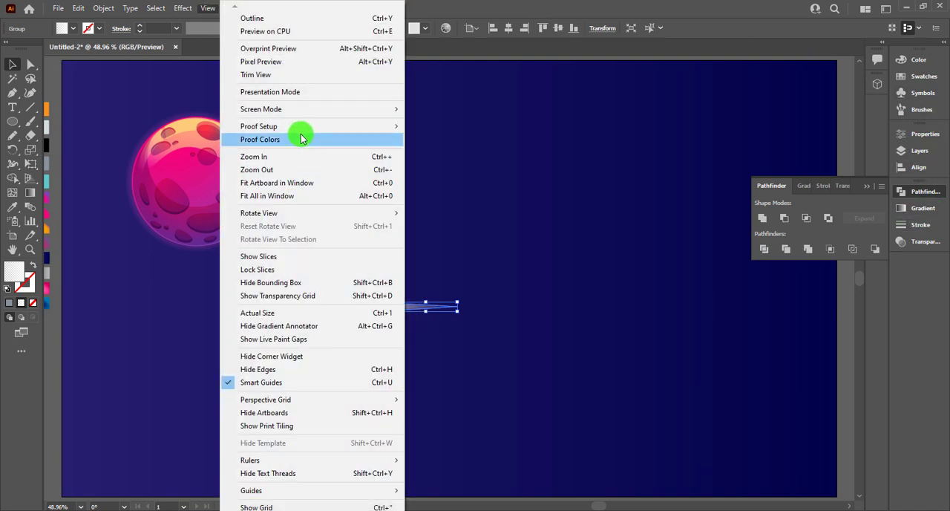
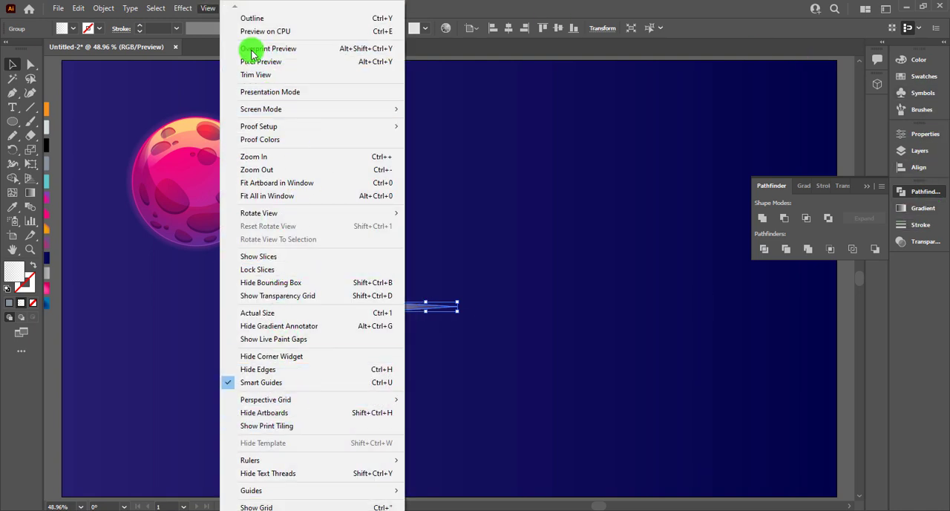
Step: Review the comet group's Gaussian Blur settings in its appearance attributes and dock the Appearance panel with the other collapsed panels
click(386, 6)
click(236, 8)
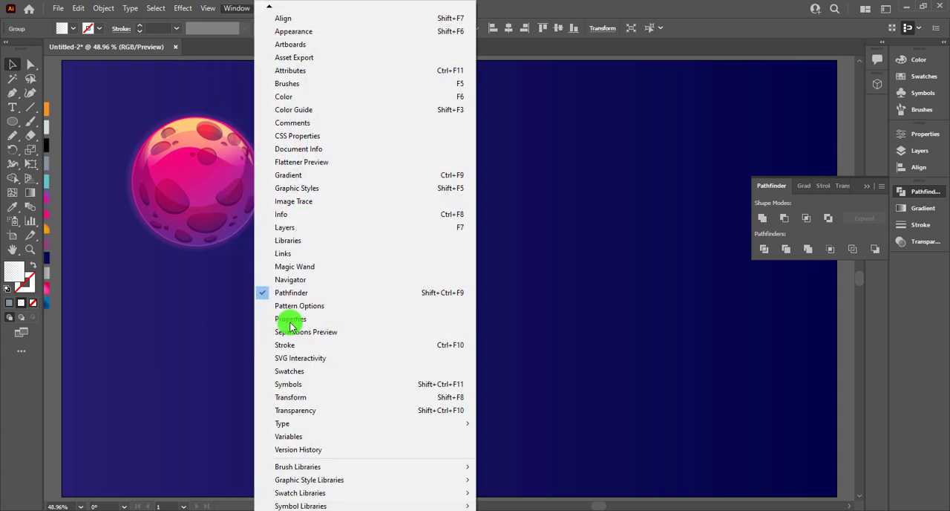
click(313, 31)
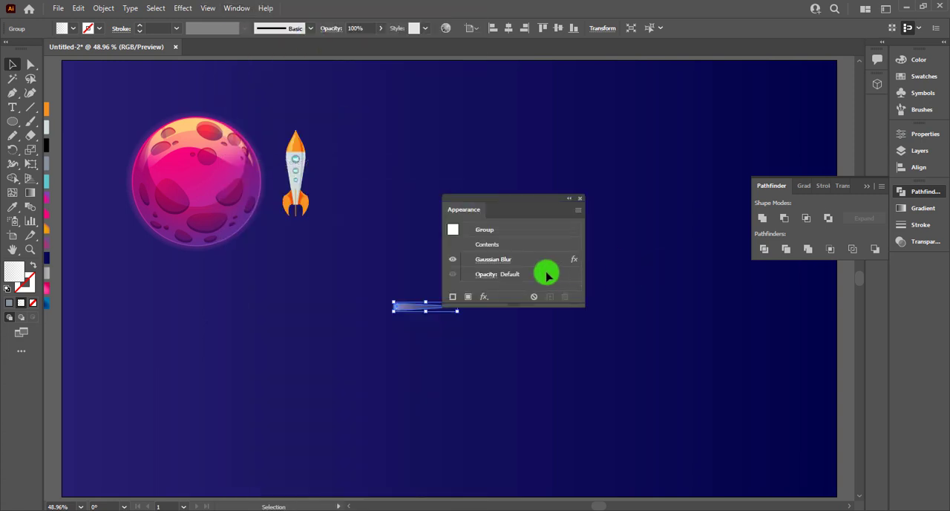
click(502, 263)
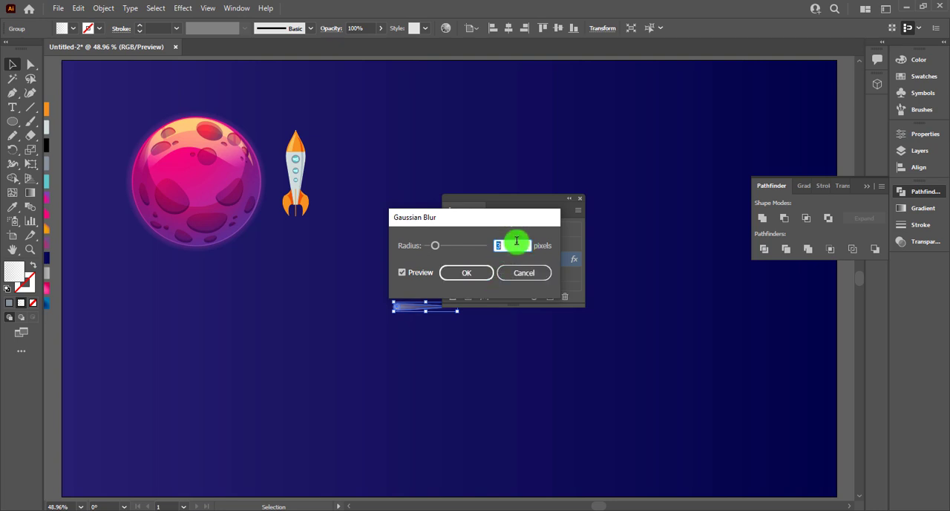
click(465, 274)
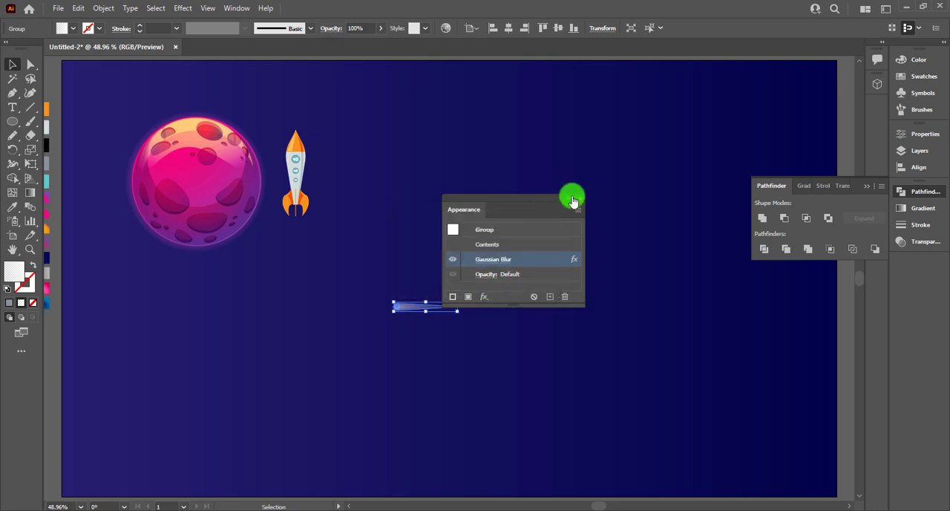
drag(636, 245, 927, 264)
click(574, 302)
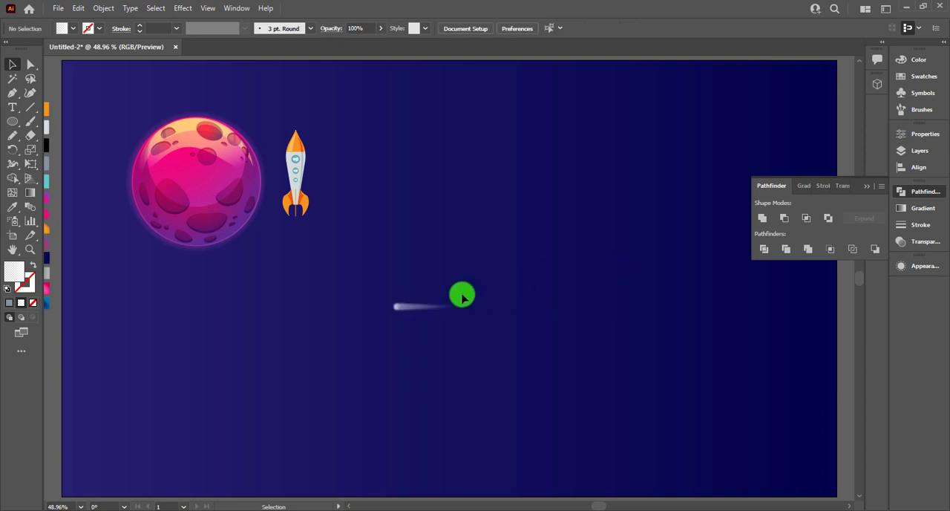
Step: Move the blurred comet just above the pink planet and close the Pathfinder panel
drag(416, 306, 225, 102)
click(298, 103)
click(867, 187)
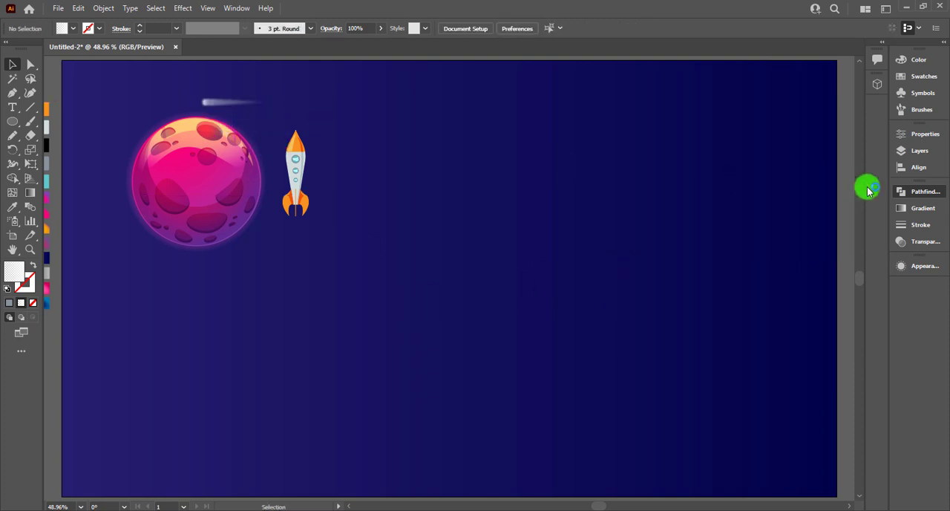
Step: Duplicate the pink planet onto the empty sky beyond the rocket and scale the copy proportionally to about half its size
click(170, 198)
drag(170, 198, 518, 196)
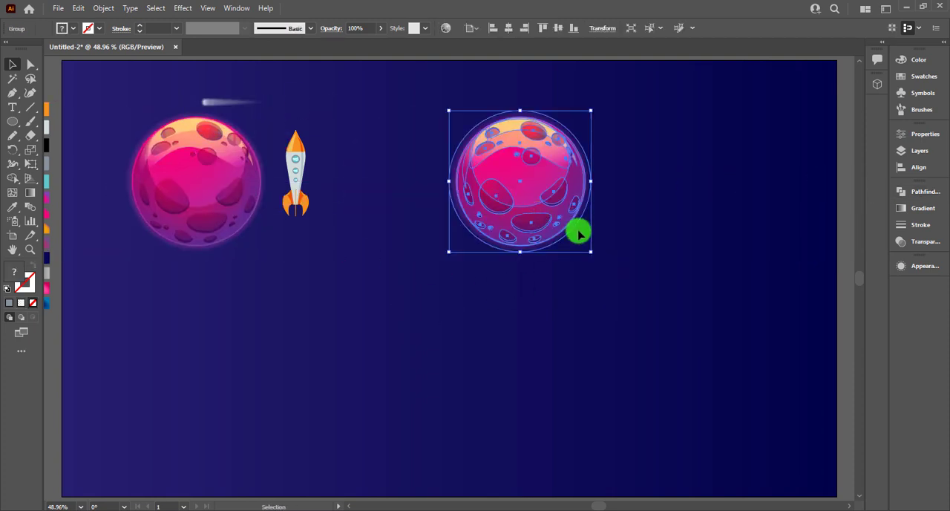
drag(590, 250, 579, 201)
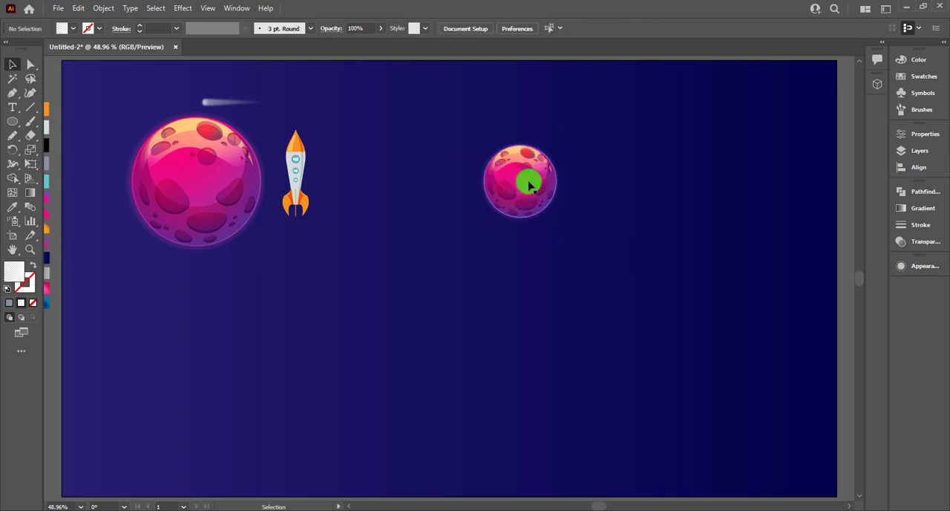
Step: Recolor the small planet copy to orange and yellow by rotating its linked harmony colors on the color wheel
click(443, 27)
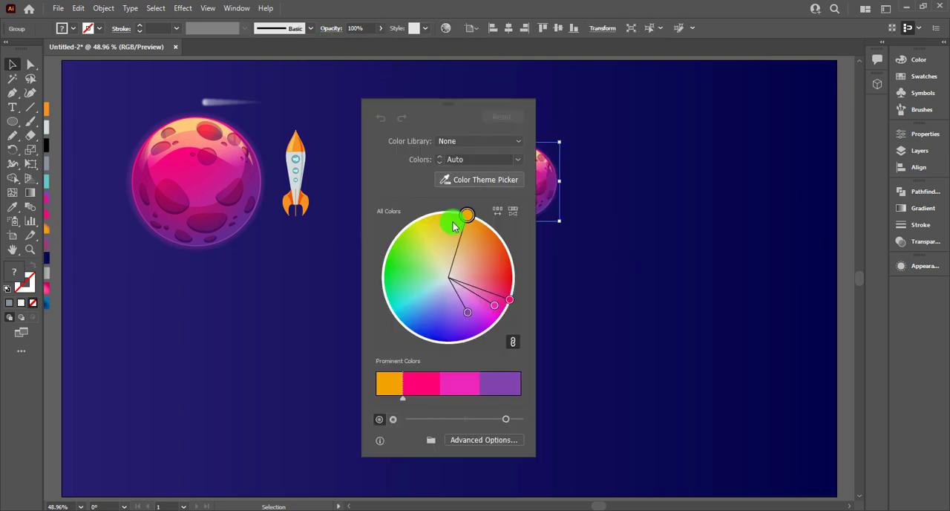
drag(494, 103, 771, 110)
drag(766, 242, 667, 274)
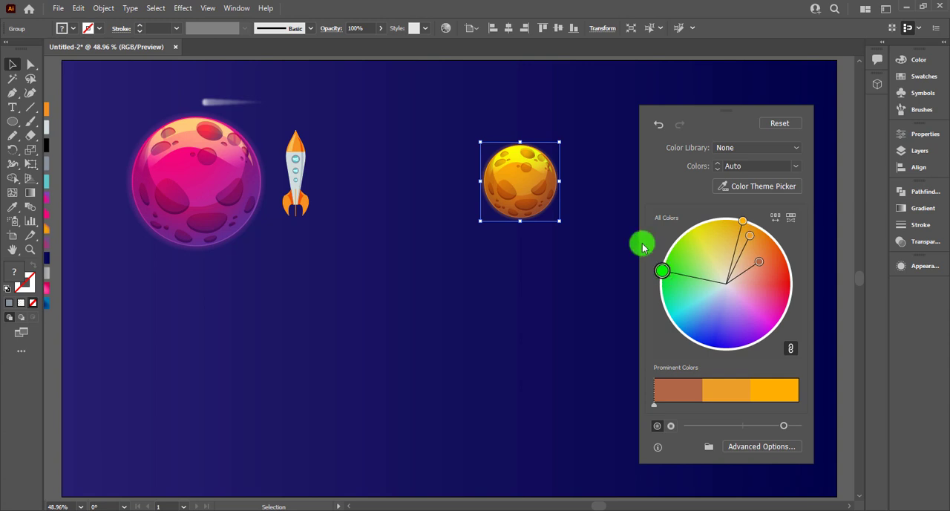
click(548, 292)
Step: Place the orange planet beside the rocket with a duplicate farther away, and recolor the duplicate to blue tones with Recolor Artwork
drag(544, 189, 558, 166)
click(446, 30)
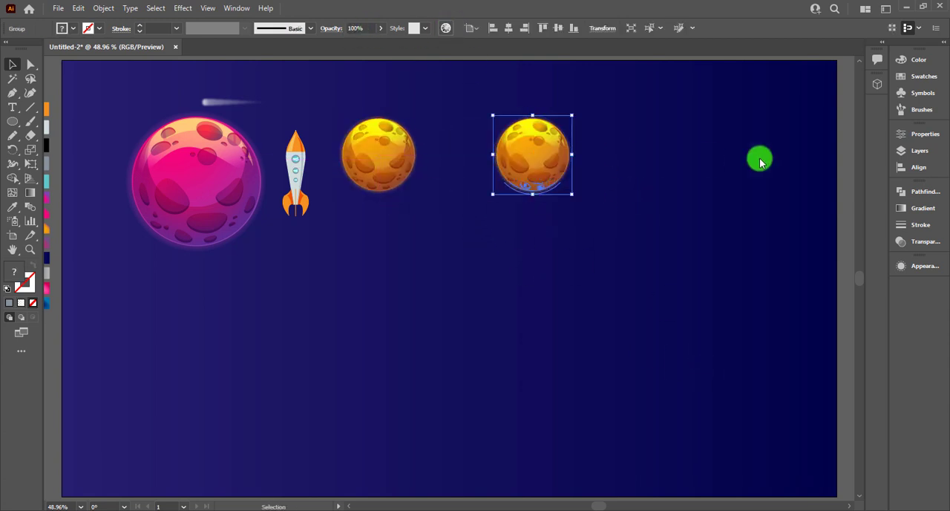
drag(460, 230, 447, 337)
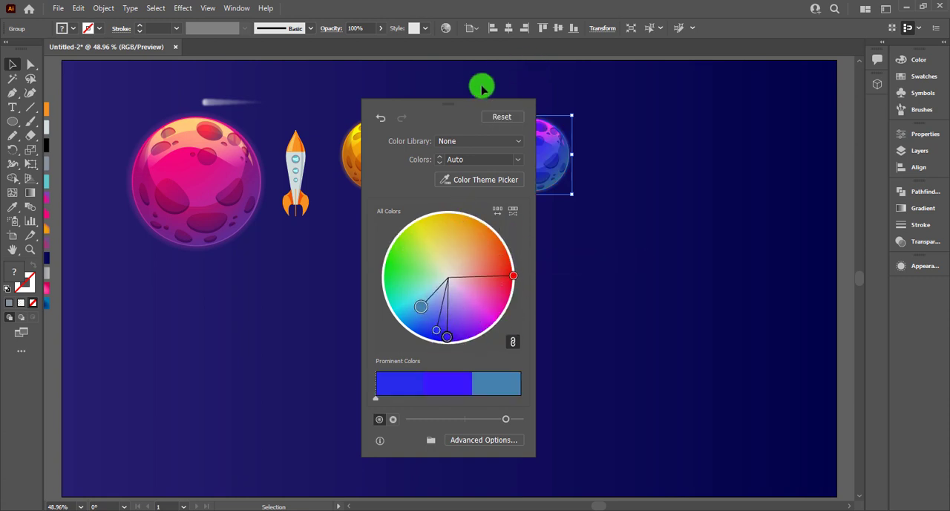
drag(470, 104, 737, 111)
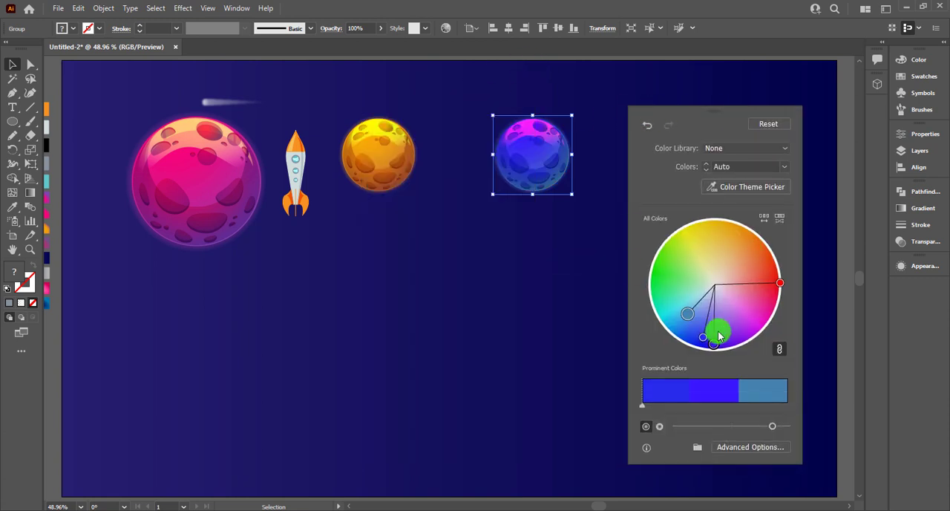
mouse_move(712, 339)
mouse_down()
mouse_move(690, 342)
mouse_move(696, 335)
mouse_move(711, 339)
mouse_move(698, 345)
mouse_up()
Step: Unlink the blue planet's harmony colors and adjust them individually, giving a violet highlight and a muted blue shadow
click(779, 350)
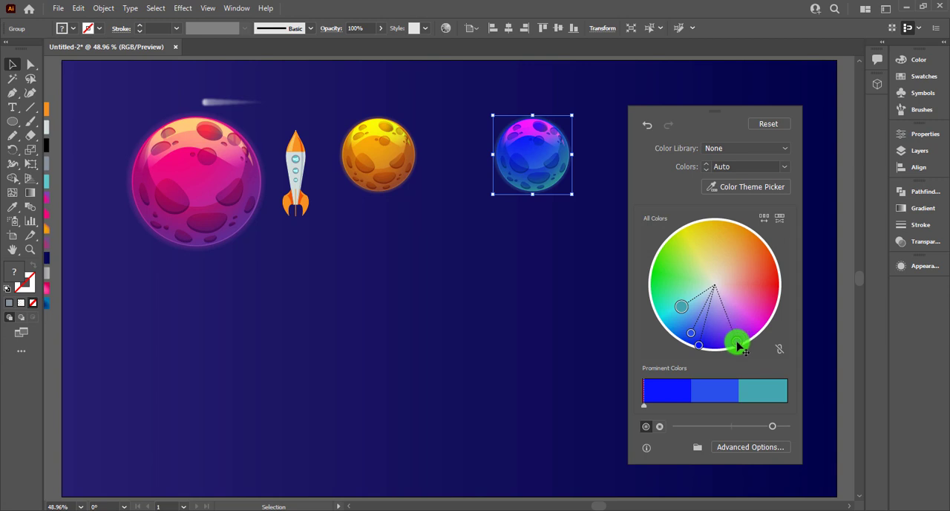
drag(729, 339, 729, 340)
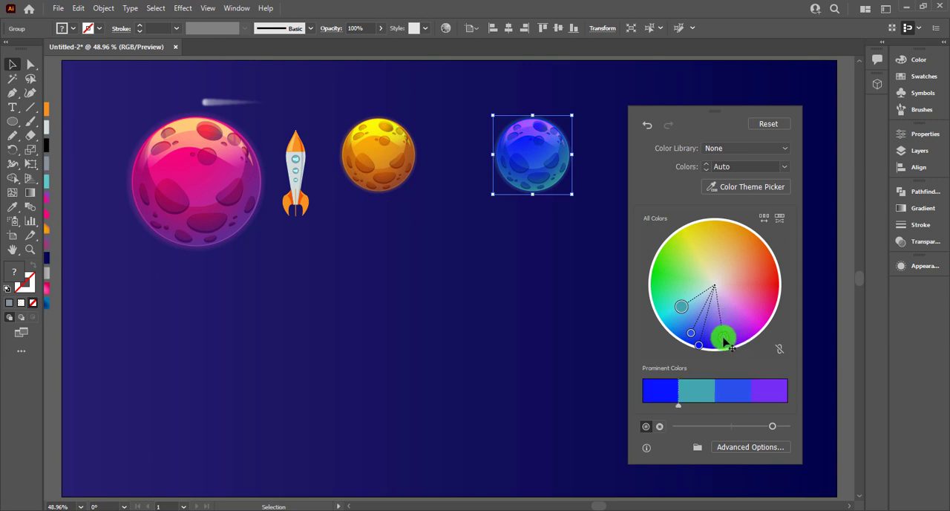
click(683, 312)
drag(684, 318, 685, 318)
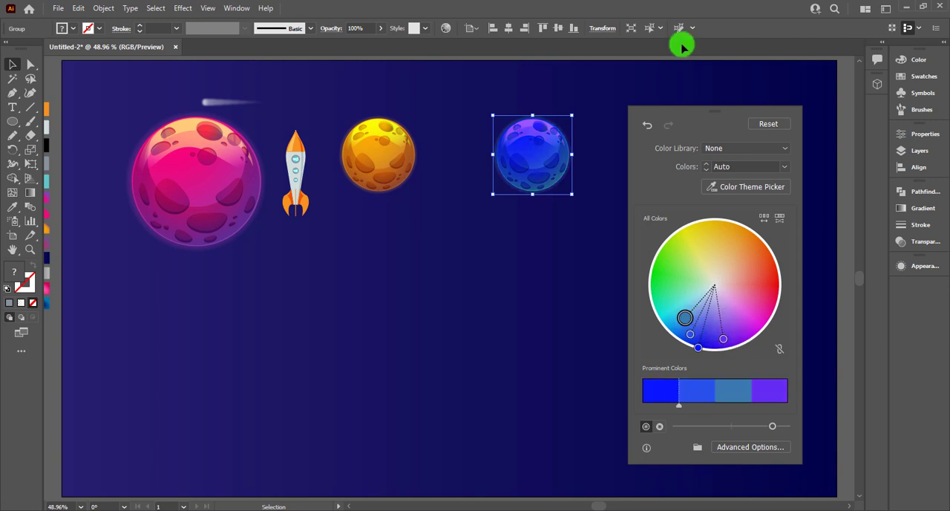
click(626, 110)
Step: Duplicate the orange planet below the blue one and recolor the copy to pinkish purple with Recolor Artwork
drag(380, 180, 517, 297)
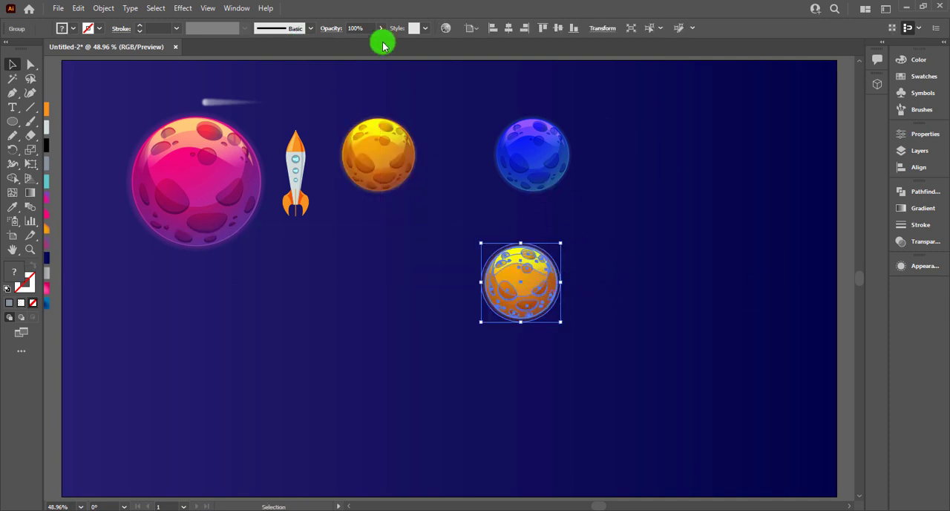
click(444, 29)
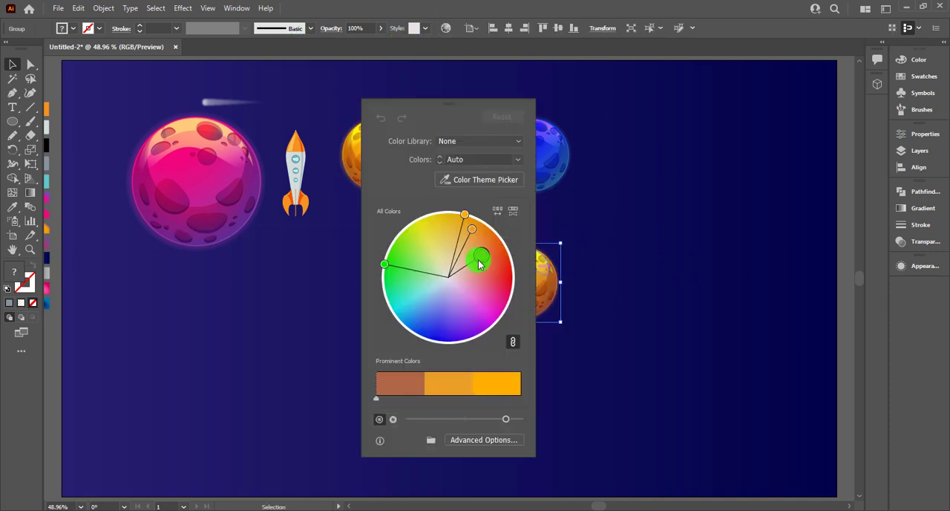
drag(482, 261, 484, 304)
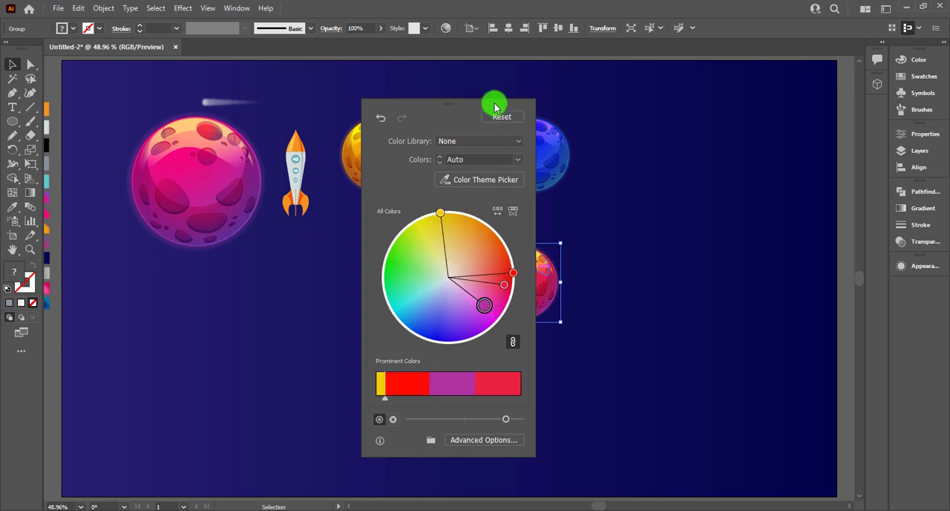
drag(471, 102, 731, 116)
drag(747, 329, 711, 313)
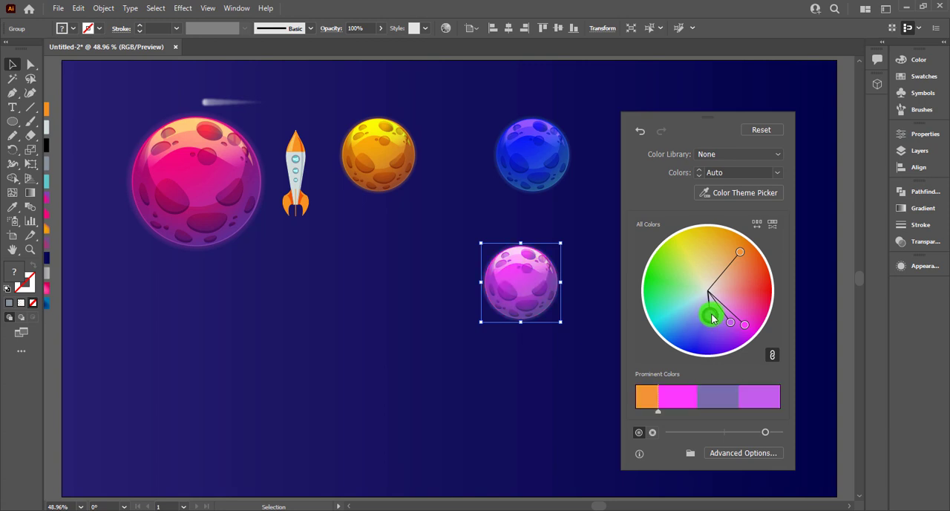
click(585, 331)
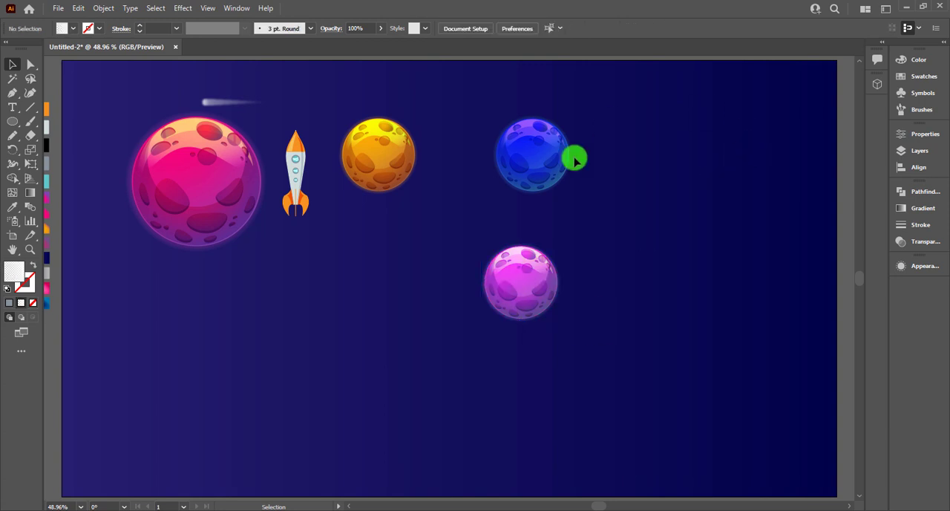
Step: Move the purple planet below the rocket and the blue planet above the rocket's nose
drag(544, 309, 343, 285)
drag(512, 143, 294, 94)
click(616, 158)
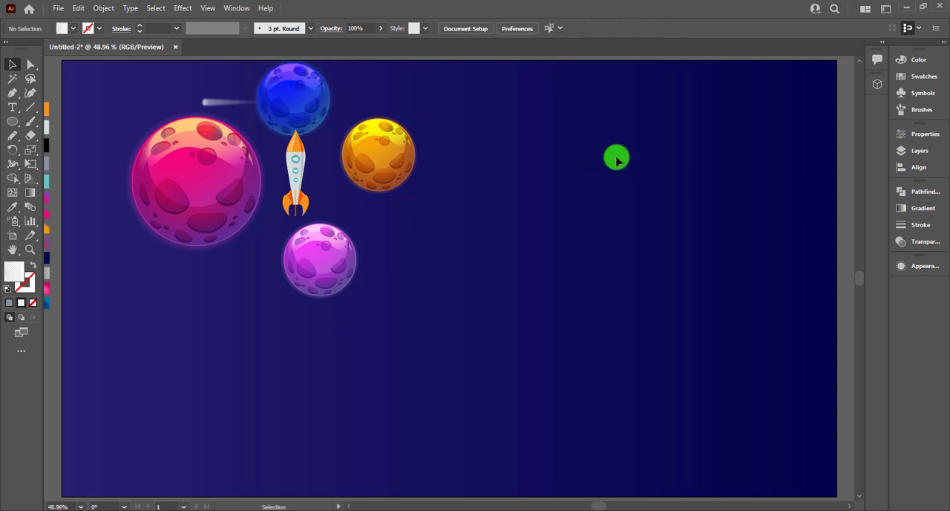
Step: Draw a circle about 588 px wide on the empty part of the sky with the Ellipse tool and fill it white
mouse_move(734, 236)
mouse_down()
mouse_move(572, 218)
mouse_move(717, 233)
mouse_up()
drag(15, 126, 70, 153)
drag(570, 314, 688, 433)
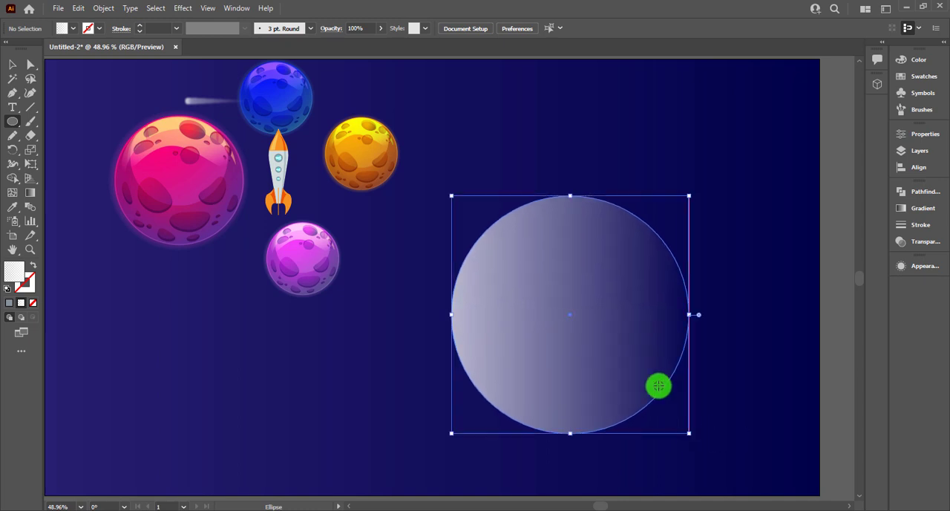
click(12, 64)
click(70, 32)
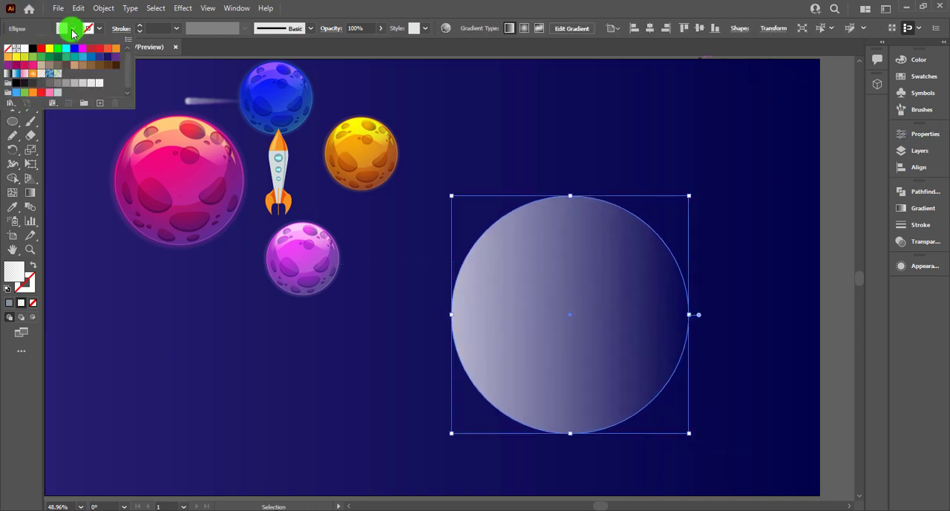
click(25, 49)
Step: Duplicate the white circle in place, scale the copy to about 558 px, and fill it with the background's dark blue gradient
key(a)
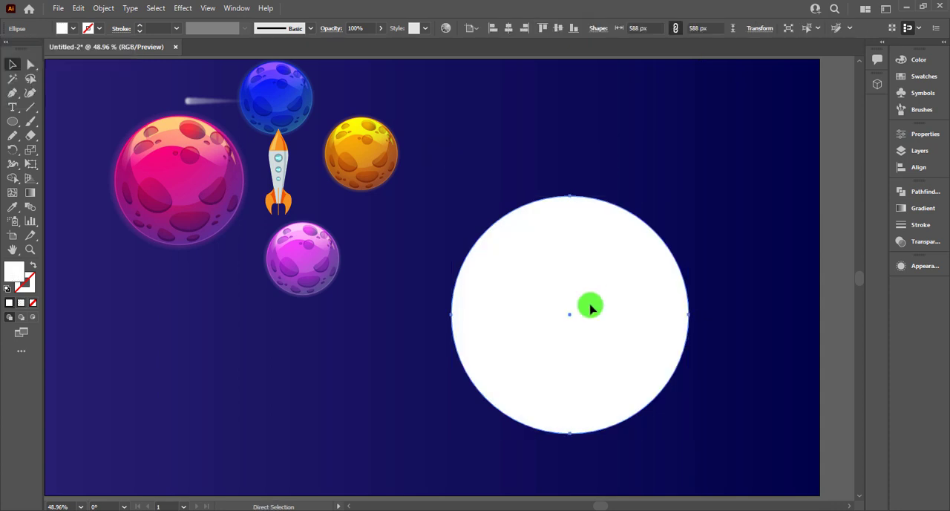
key(v)
mouse_move(685, 436)
mouse_down()
mouse_move(676, 433)
mouse_move(684, 435)
mouse_up()
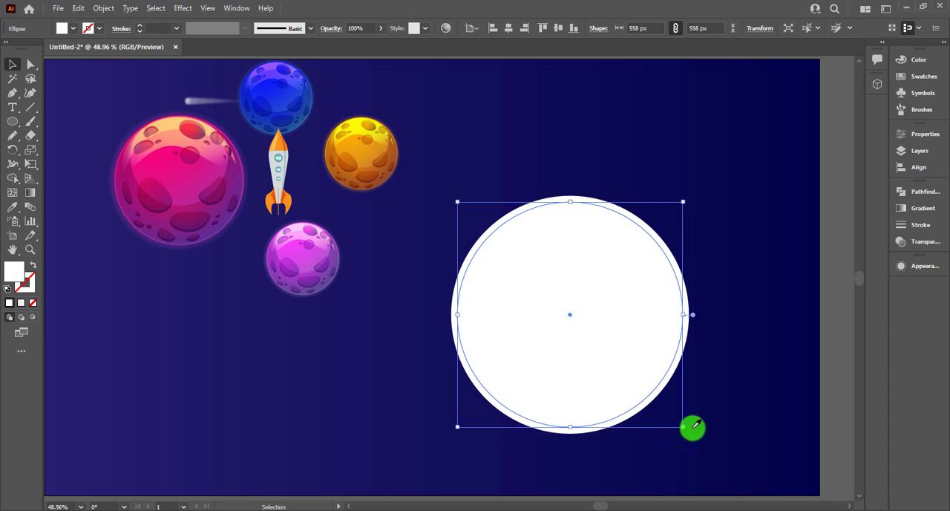
key(i)
click(131, 151)
click(15, 71)
click(552, 157)
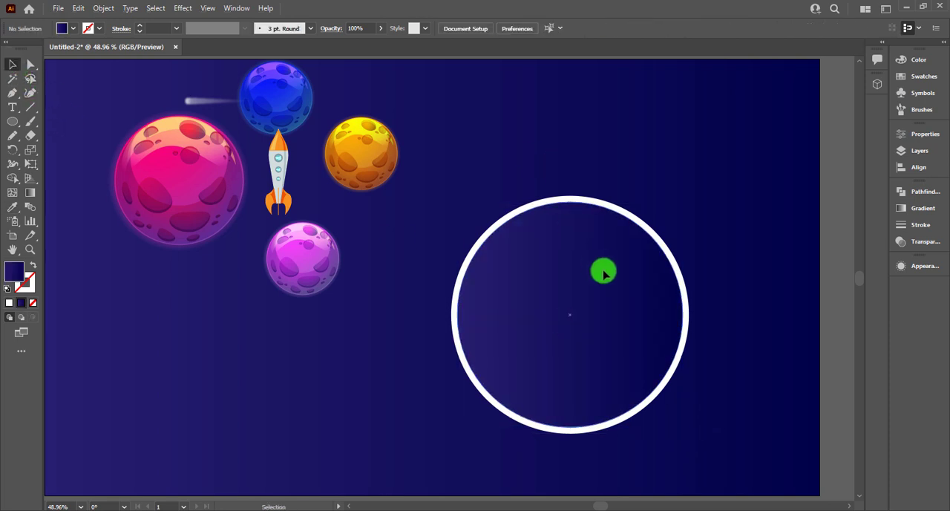
Step: Move both ring circles together up and toward the small planets, and enlarge them slightly from the center
click(568, 230)
drag(568, 230, 537, 167)
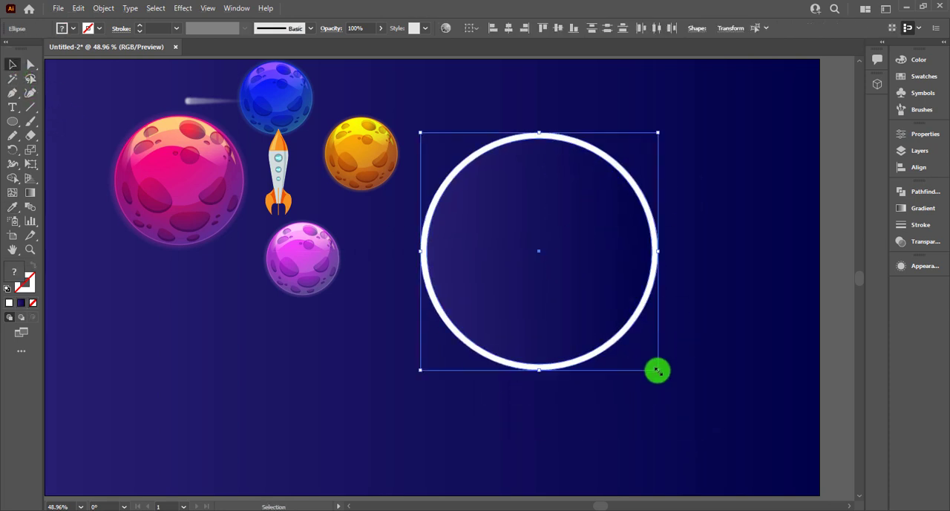
drag(657, 370, 664, 377)
click(669, 332)
Step: Duplicate the large pink planet onto the lower edge of the white ring and bring the copy to the front
drag(154, 214, 536, 362)
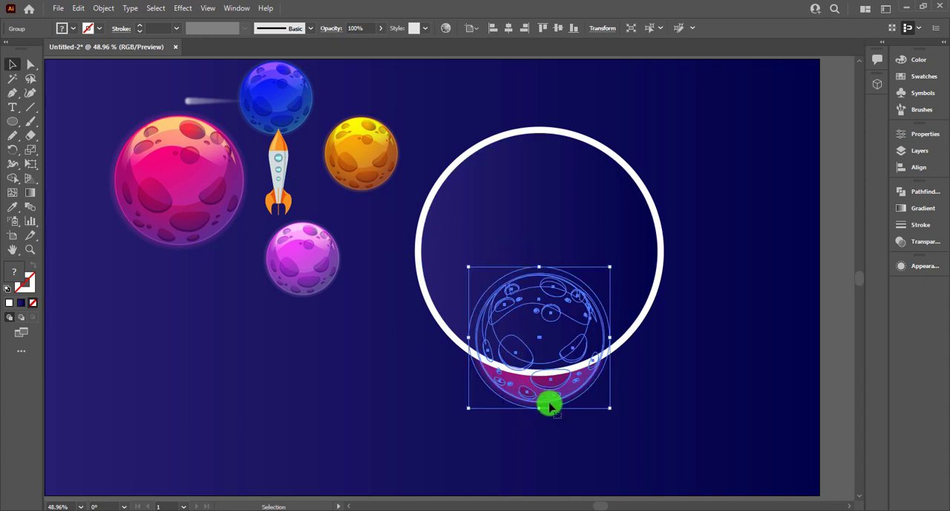
right_click(546, 393)
mouse_move(630, 314)
click(719, 318)
click(631, 349)
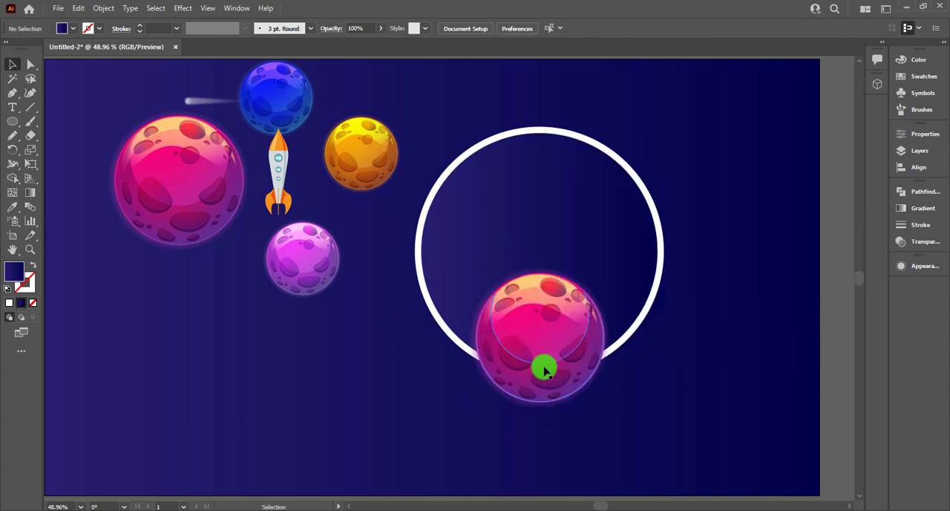
Step: Enlarge the pink planet copy slightly and center it over the lower part of the white ring
click(583, 377)
drag(613, 401, 625, 421)
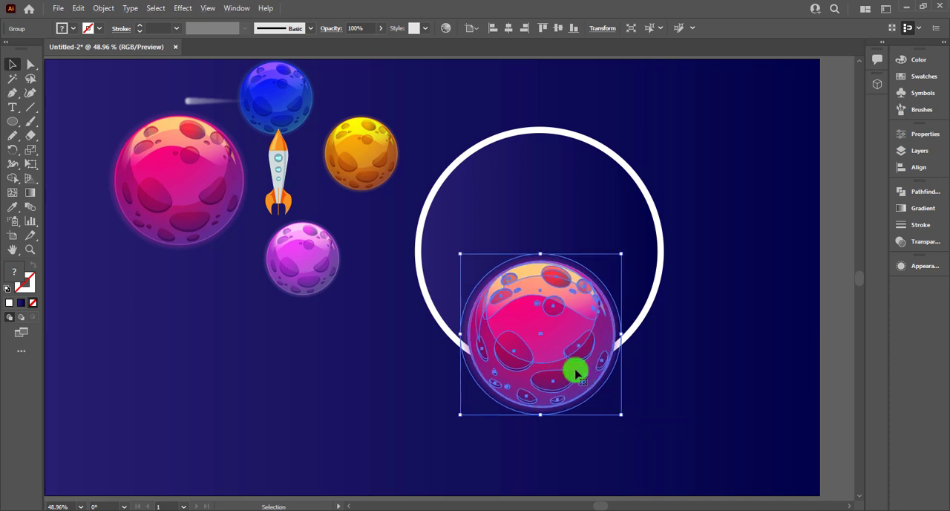
drag(576, 371, 572, 365)
click(713, 356)
Step: Move the rocket above the planet inside the white ring, bring it to the front, and tilt it about 45 degrees clockwise
click(294, 149)
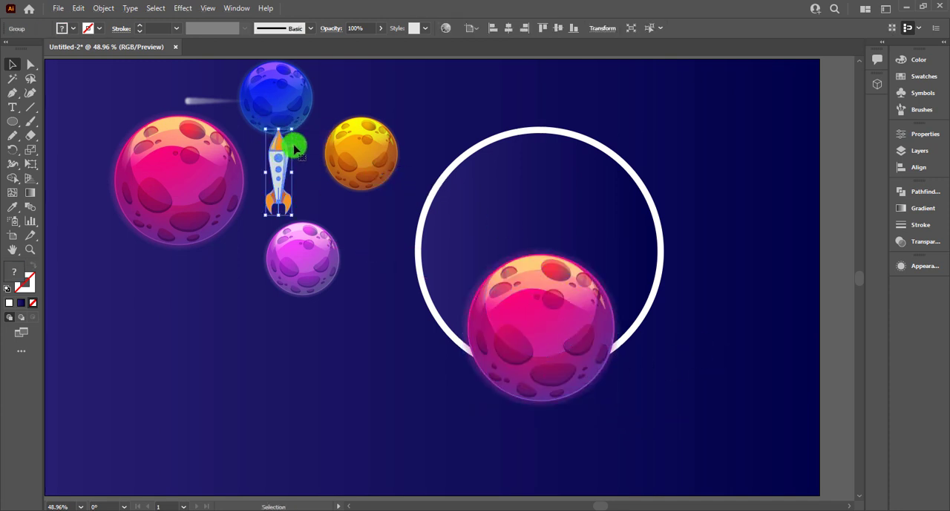
drag(280, 149, 547, 197)
right_click(547, 198)
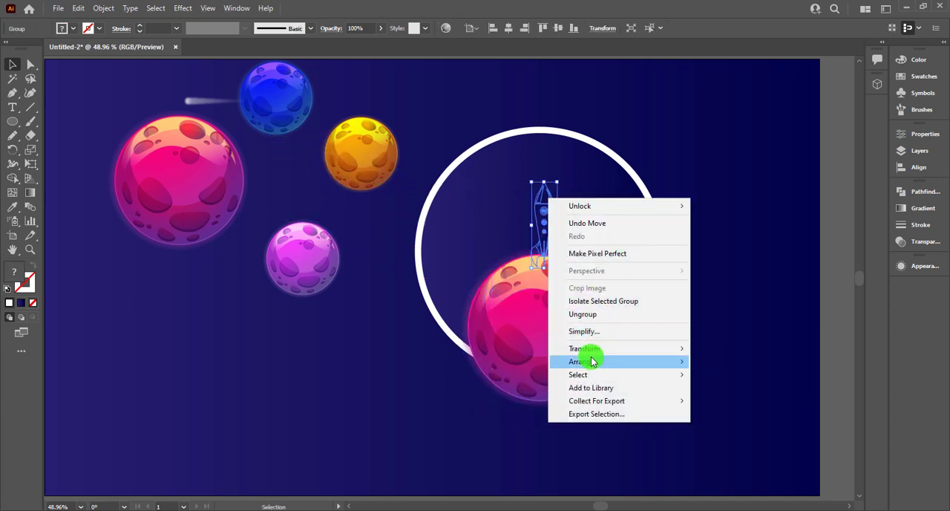
mouse_move(594, 362)
click(705, 362)
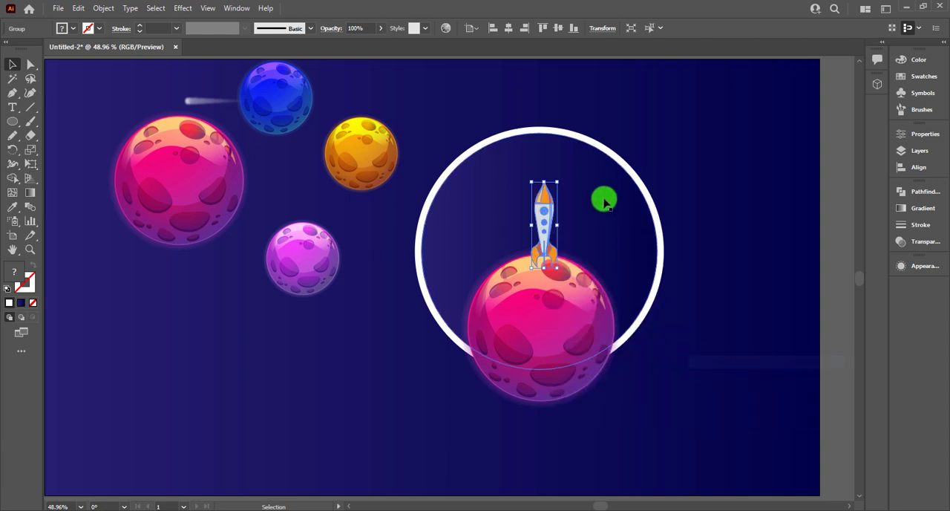
drag(563, 176, 545, 218)
Step: Shrink the orange planet slightly, place it inside the white ring beside the rocket's tail, and layer it behind the large pink planet
click(397, 163)
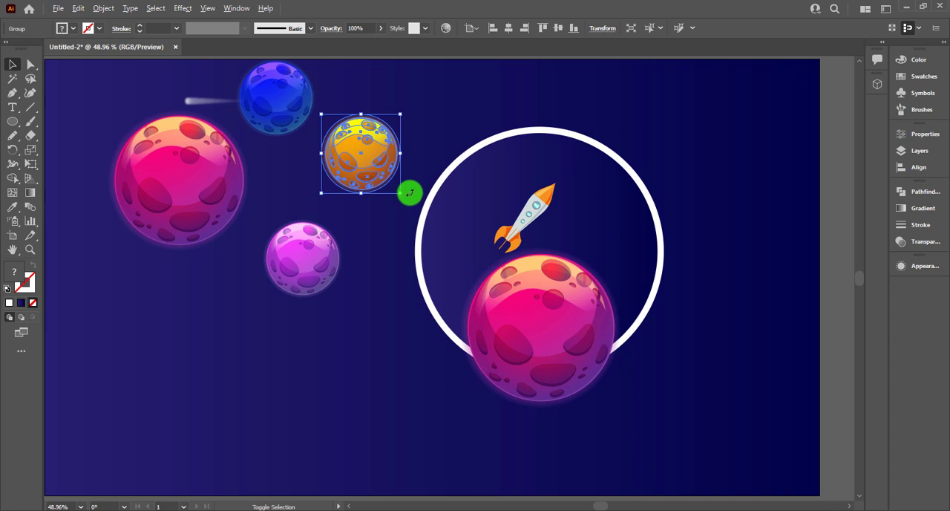
drag(402, 193, 486, 287)
right_click(484, 286)
mouse_move(616, 450)
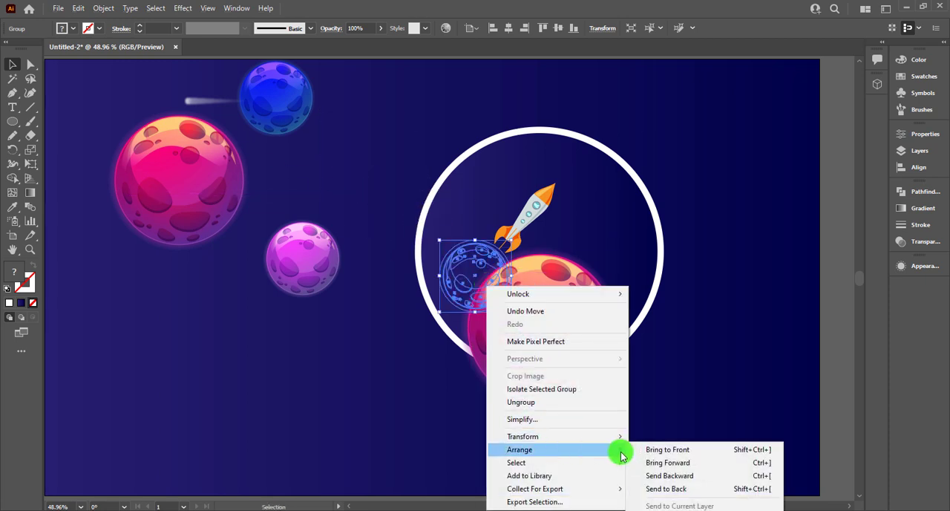
click(665, 449)
right_click(553, 369)
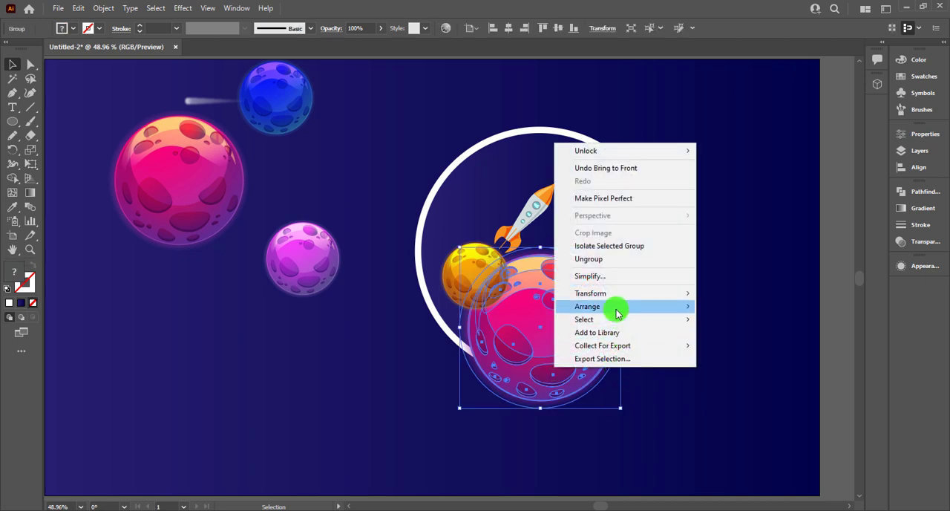
mouse_move(615, 307)
click(720, 306)
click(355, 256)
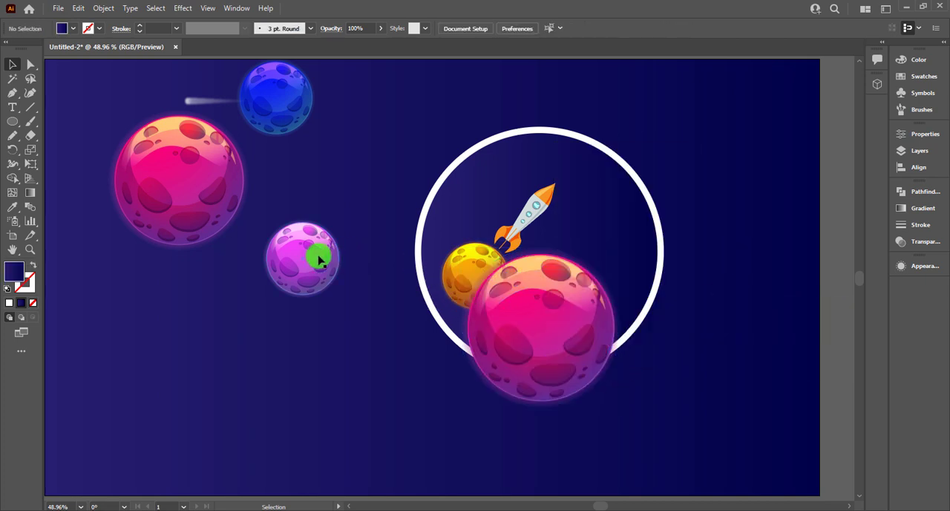
Step: Move the purple planet into the ring near the rocket's nose, bring it to the front, and shrink it considerably from its center
drag(318, 259, 594, 196)
right_click(594, 196)
mouse_move(717, 359)
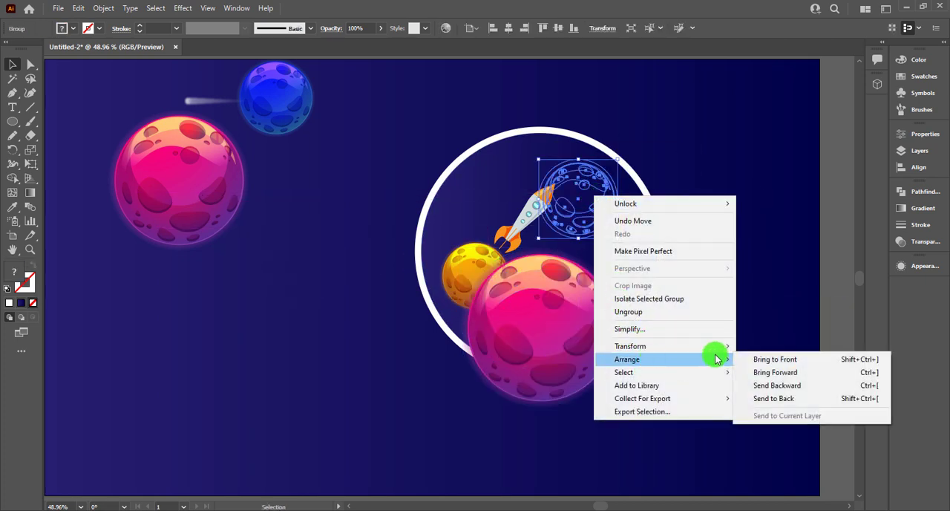
click(757, 359)
drag(616, 159, 592, 175)
click(630, 176)
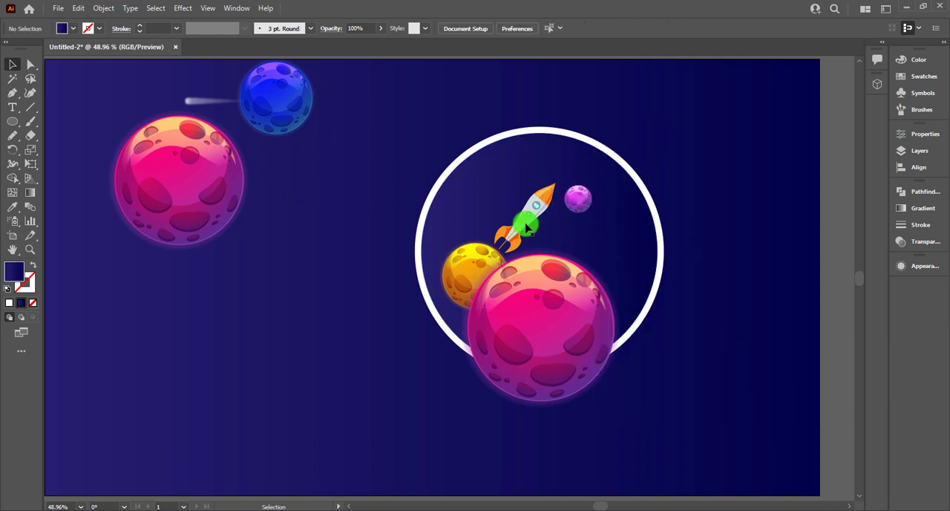
Step: Move the blue planet inside the ring's right side, shrink it slightly, and layer it in front of the ring but behind the pink planet
drag(255, 99, 600, 277)
right_click(599, 275)
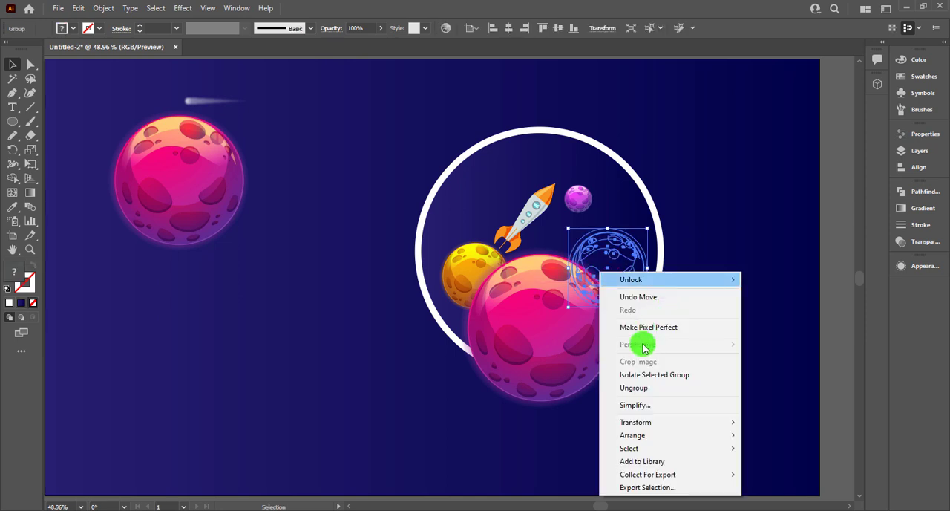
click(751, 432)
click(635, 299)
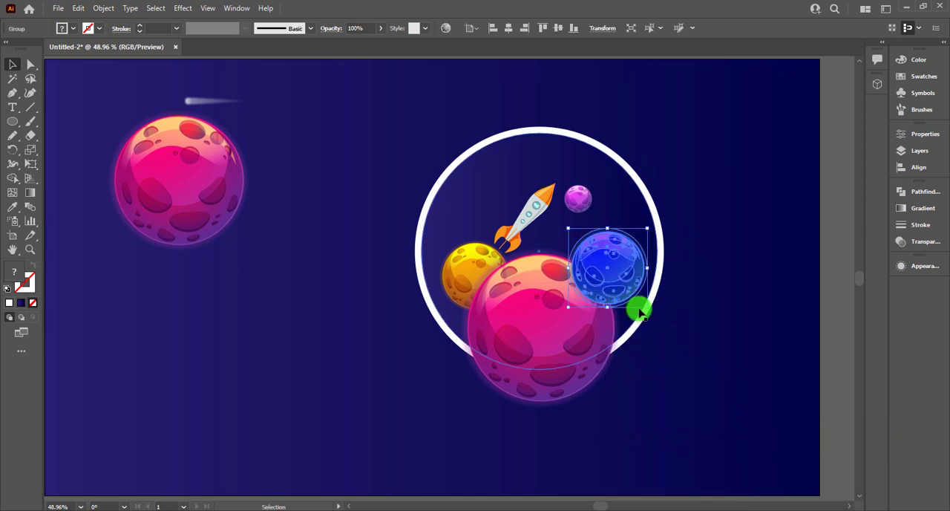
drag(648, 309, 637, 256)
click(697, 275)
right_click(520, 344)
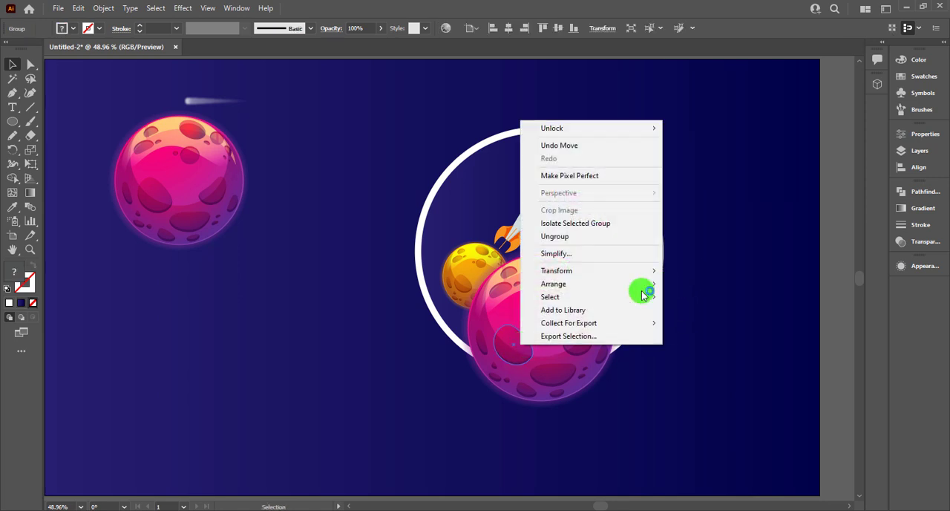
mouse_move(627, 292)
click(674, 283)
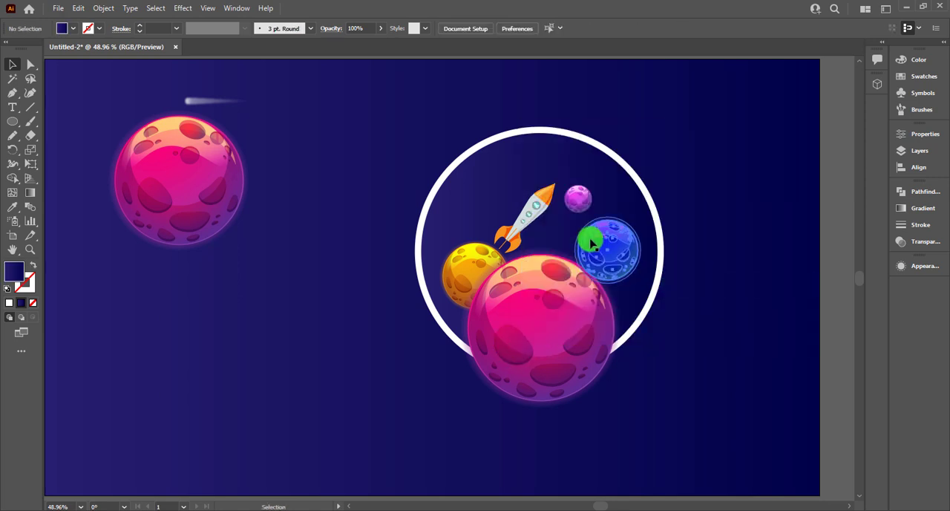
Step: Raise the small purple planet inside the ring and shrink the blue planet to about the same size as the purple one
drag(578, 207, 582, 176)
drag(601, 240, 624, 234)
click(615, 383)
Step: Ungroup the large pink planet over the ring and enlarge its outer glow circle slightly from the center
click(594, 381)
right_click(596, 382)
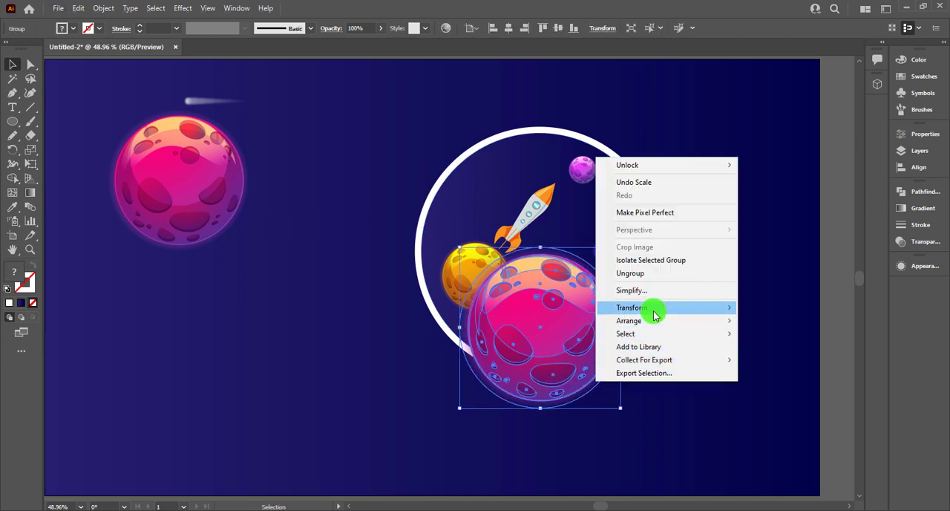
click(653, 275)
click(615, 381)
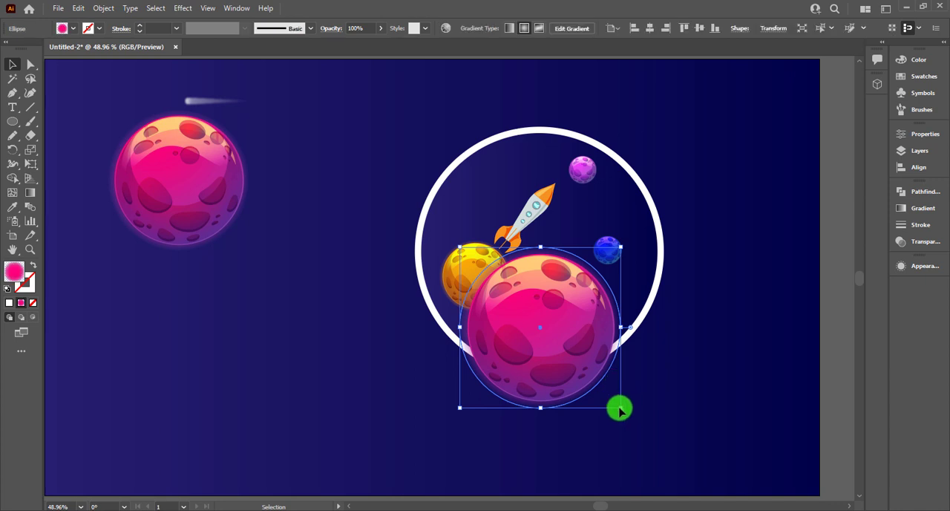
drag(621, 407, 558, 381)
click(661, 401)
Step: Try to isolate the pink planet's parts for selection by locking the orange planet, rocket and blue planet
click(610, 380)
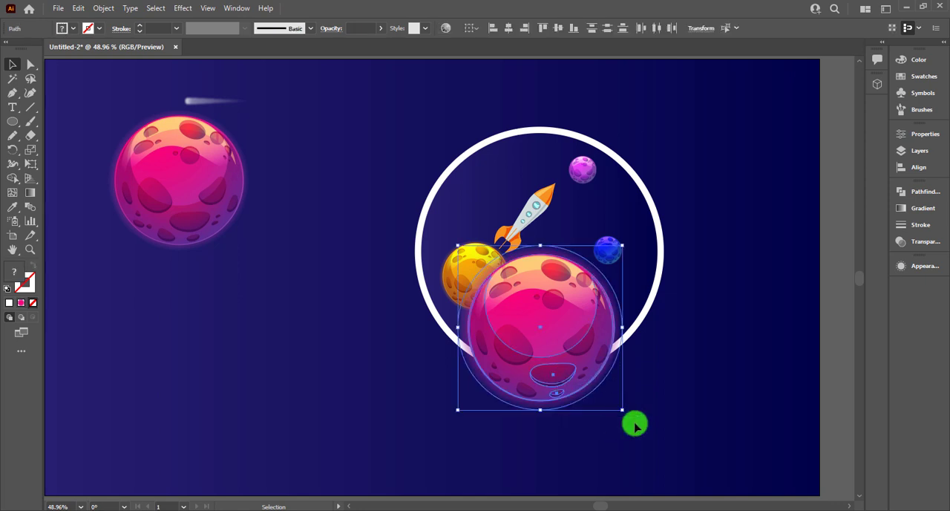
click(681, 285)
click(642, 297)
key(ctrl+shift+a)
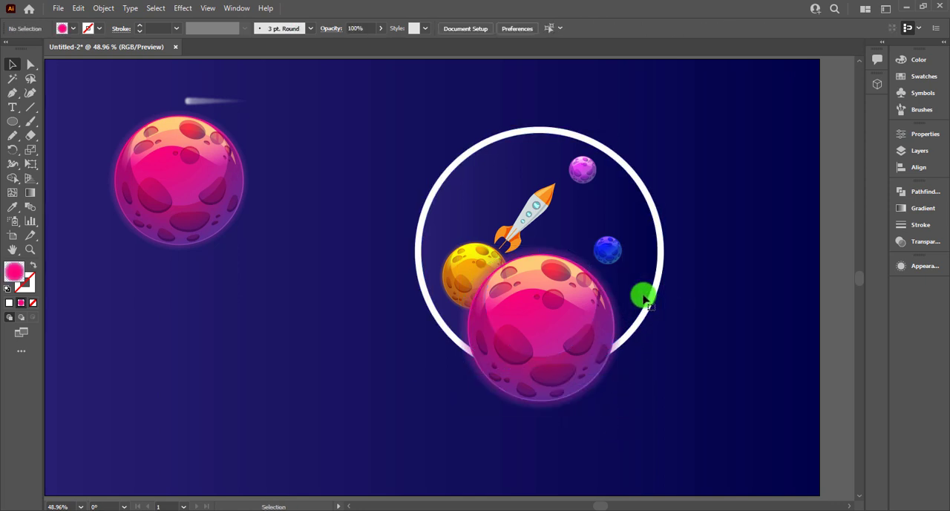
click(578, 384)
click(447, 270)
drag(452, 265, 329, 265)
key(ctrl+z)
shift+click(537, 221)
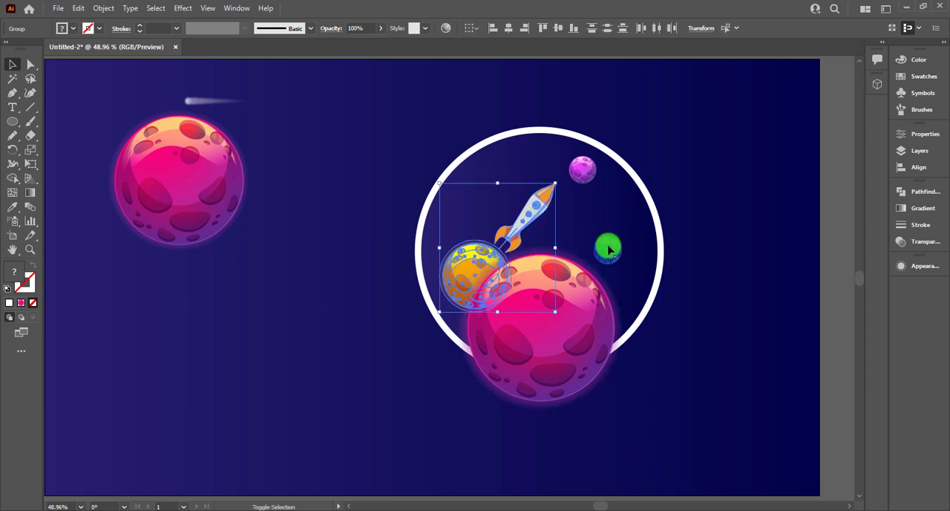
key(ctrl+2)
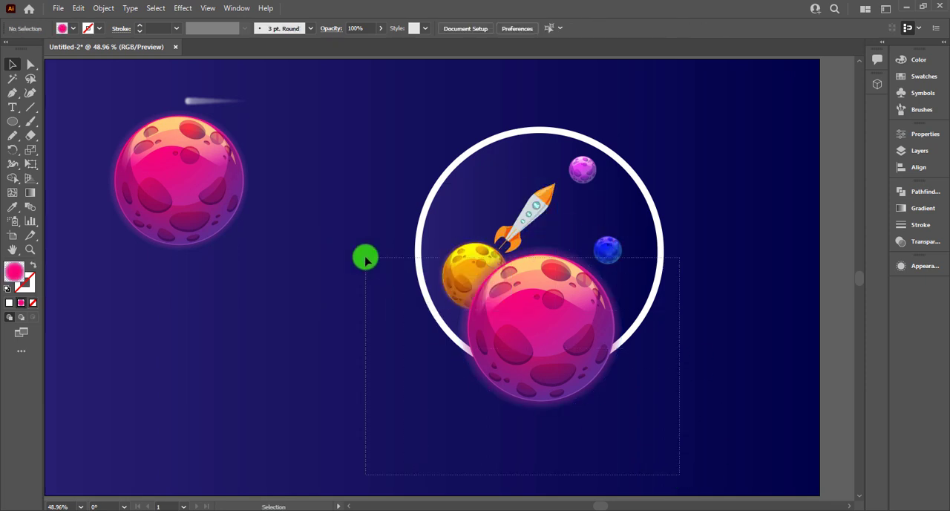
drag(363, 252, 364, 251)
click(808, 328)
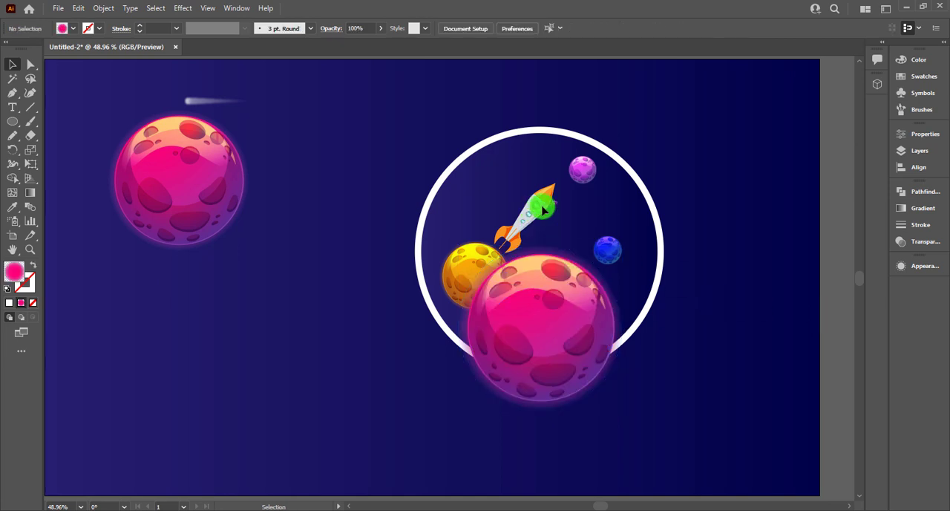
Step: Unlock all objects and lock only the sky background and the two ring circles
key(ctrl+alt+2)
drag(818, 293, 825, 293)
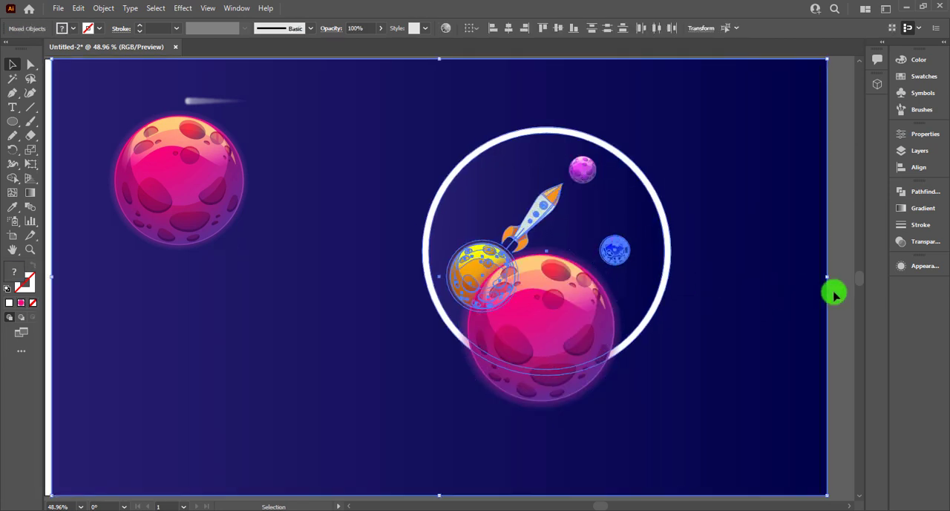
key(ctrl+z)
key(ctrl+shift+a)
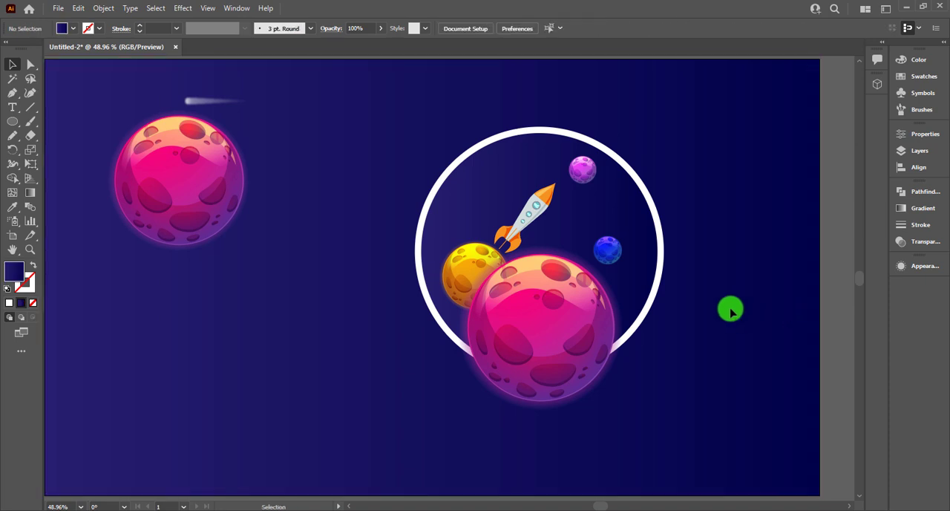
click(626, 220)
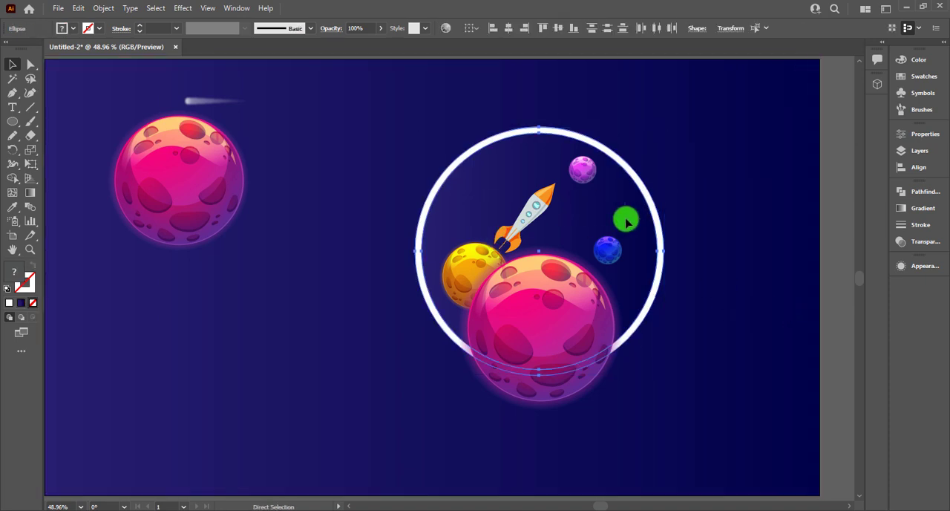
key(ctrl+2)
Step: Try rotating the rocket slightly and shifting the planets and rocket sideways out of the ring
click(552, 199)
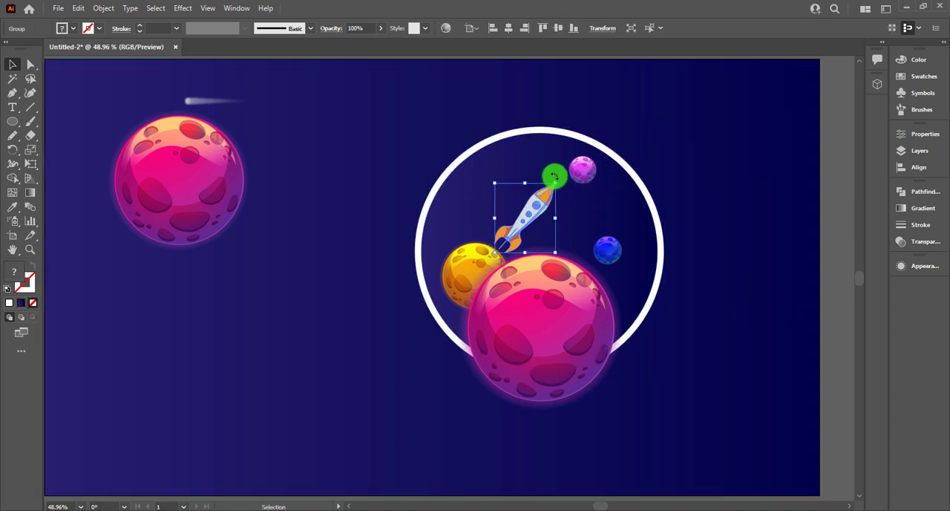
drag(553, 177, 566, 195)
key(ctrl+z)
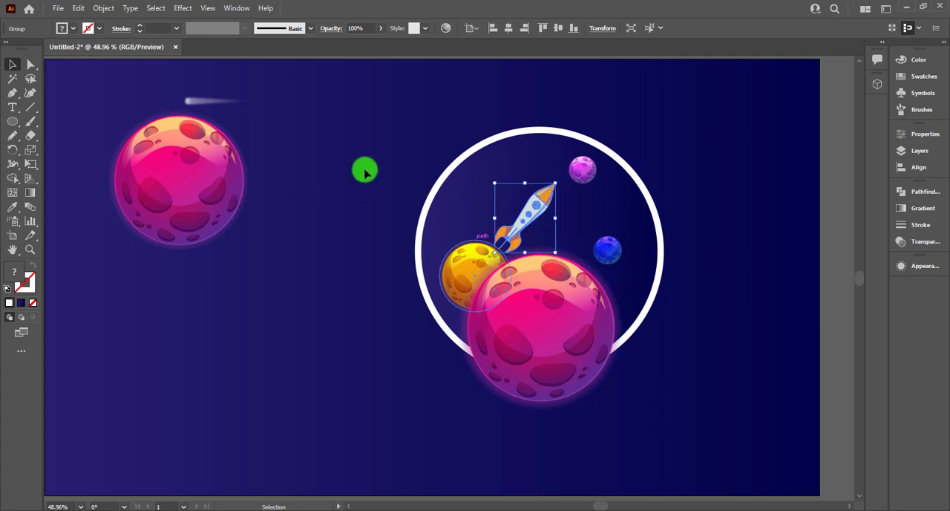
drag(705, 436, 706, 437)
drag(488, 372, 397, 372)
key(ctrl+z)
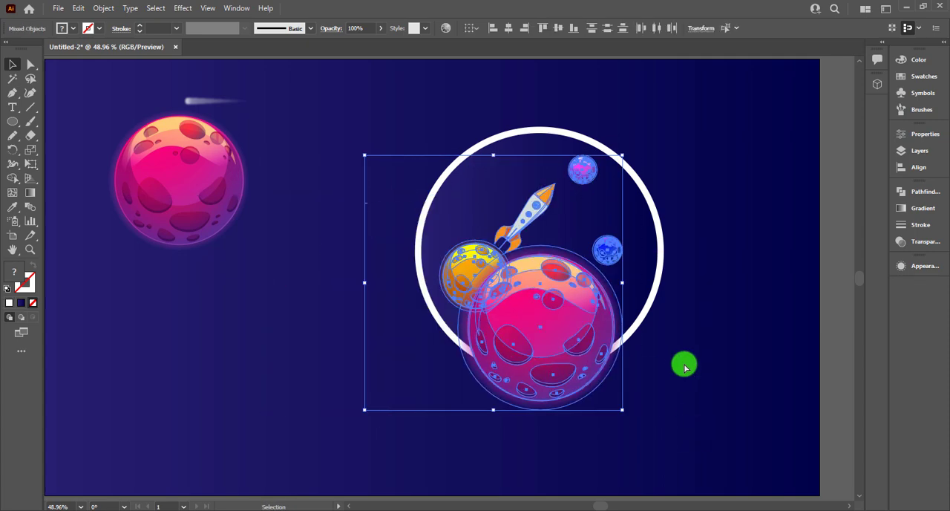
Step: Tilt the rocket further clockwise, shrink it slightly, and move it toward the small purple planet inside the ring
scroll(703, 308, up, 1)
drag(687, 276, 657, 363)
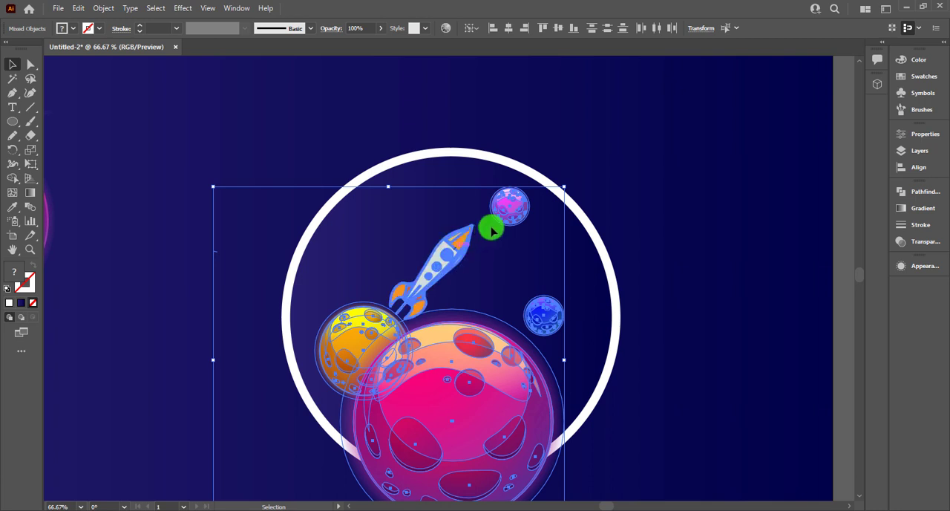
click(723, 164)
drag(453, 260, 475, 244)
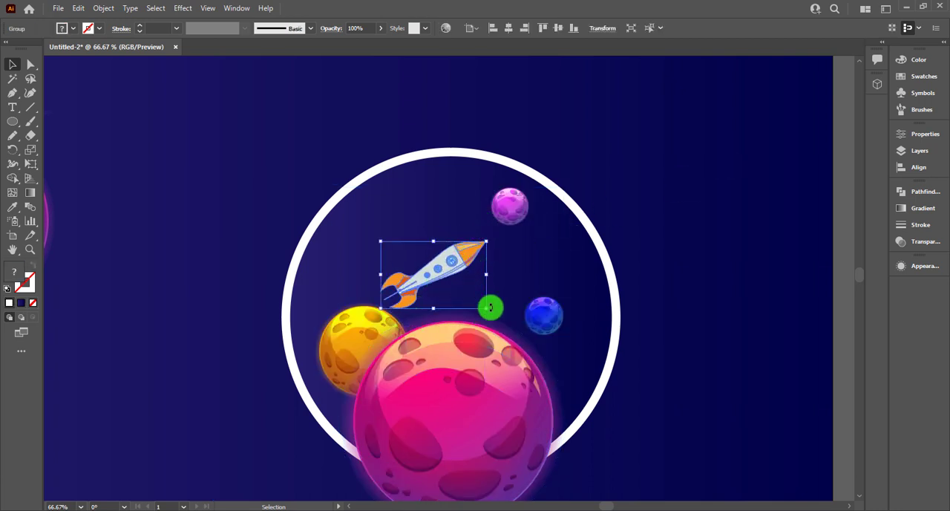
drag(484, 308, 471, 298)
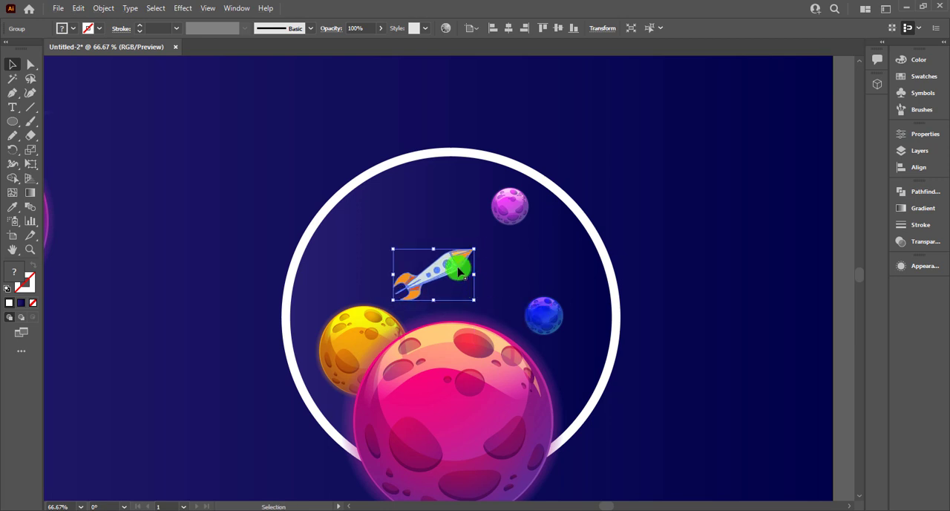
drag(457, 264, 479, 252)
click(699, 170)
click(230, 238)
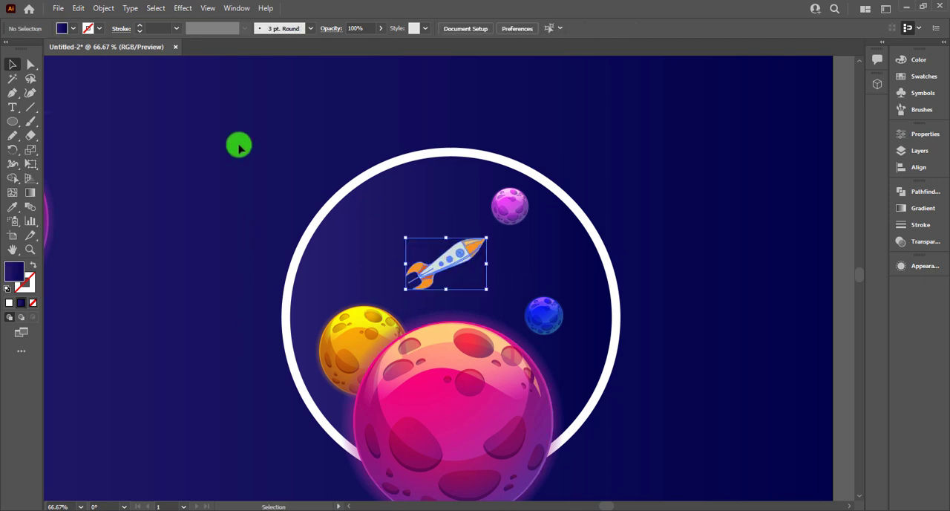
click(241, 173)
Step: Move the comet into the empty sky between the left pink planet and the ring and tilt it slightly counterclockwise
scroll(234, 201, down, 1)
drag(167, 186, 247, 193)
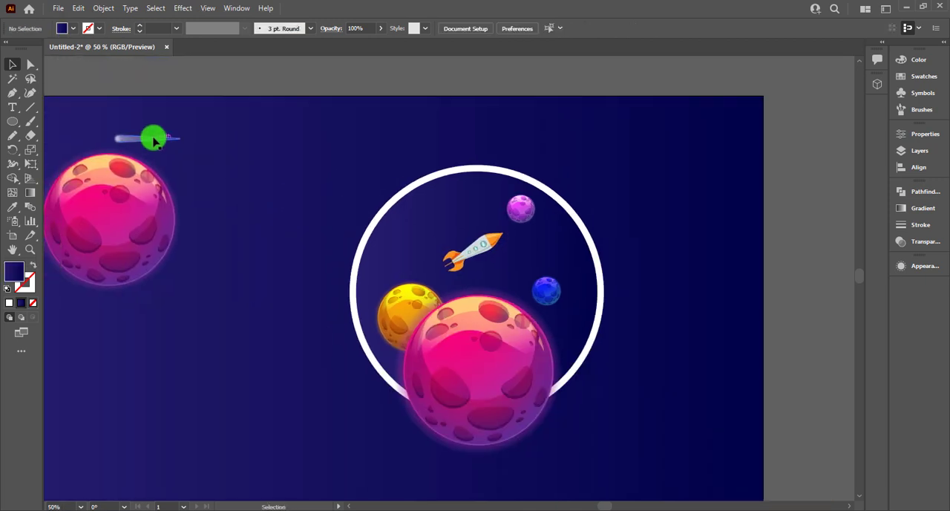
drag(153, 140, 254, 220)
mouse_move(280, 191)
mouse_down()
mouse_move(275, 170)
mouse_move(286, 197)
mouse_move(301, 189)
mouse_up()
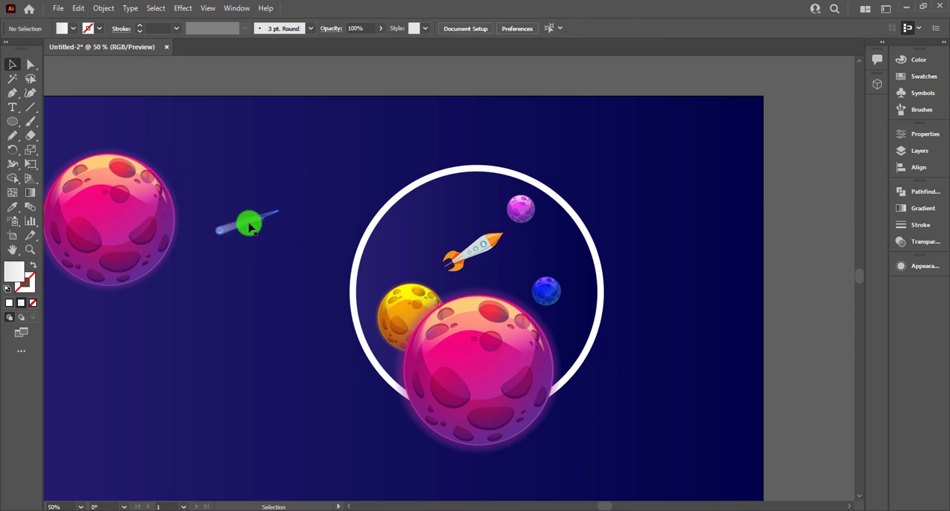
Step: Place the tilted comet inside the ring left of the rocket, bring it to the front, and duplicate it to the rocket's right
drag(248, 221, 416, 240)
right_click(416, 241)
mouse_move(477, 403)
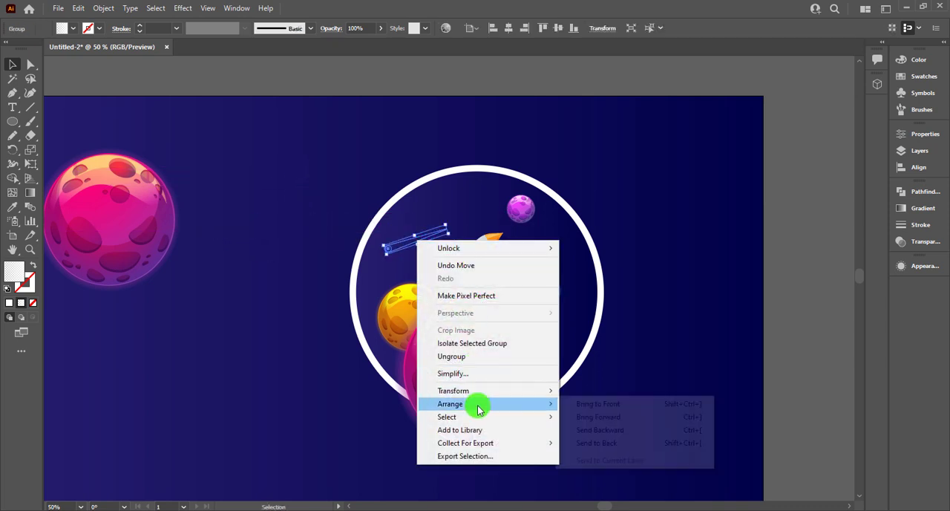
click(593, 403)
click(477, 256)
mouse_move(414, 245)
alt+mouse_down()
mouse_move(611, 242)
mouse_move(553, 245)
alt+mouse_up()
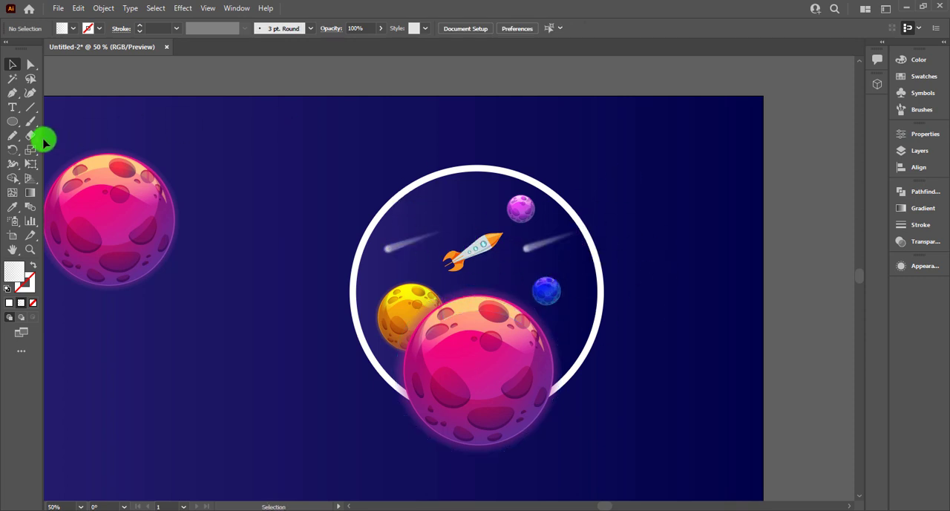
Step: Draw a small circle with the Ellipse tool in the empty sky above and right of the left pink planet
drag(12, 121, 70, 154)
click(73, 152)
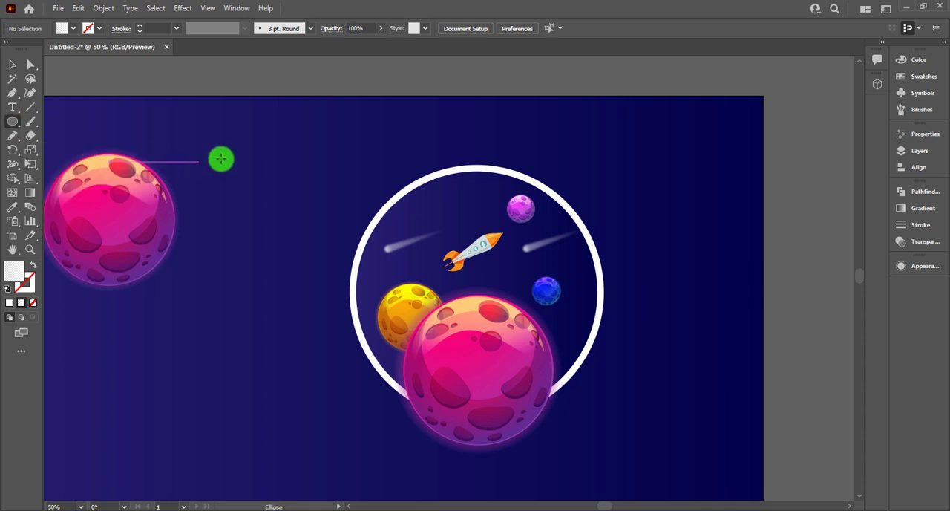
shift+drag(226, 149, 239, 162)
drag(162, 142, 320, 137)
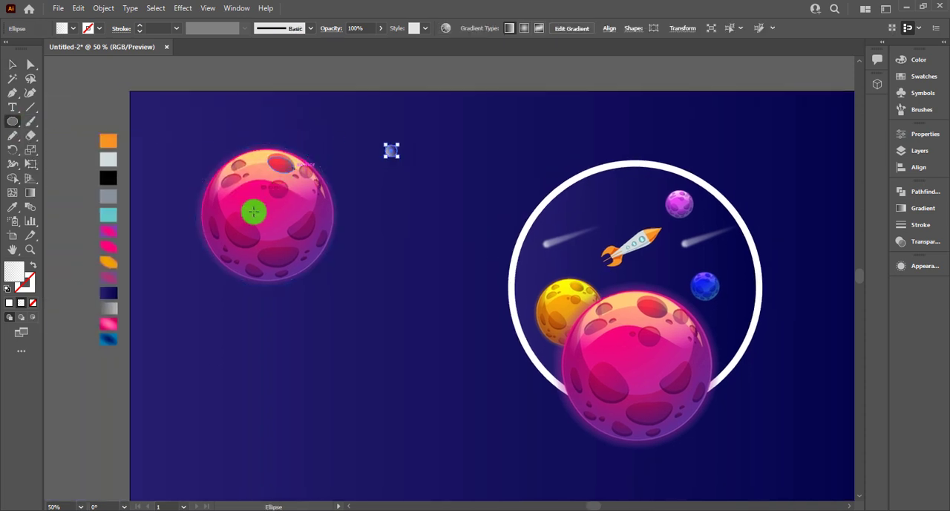
Step: Try the left pink planet's translucent highlight gradient on the small circle, reversing it and moving its midpoint to 39.8936%
key(i)
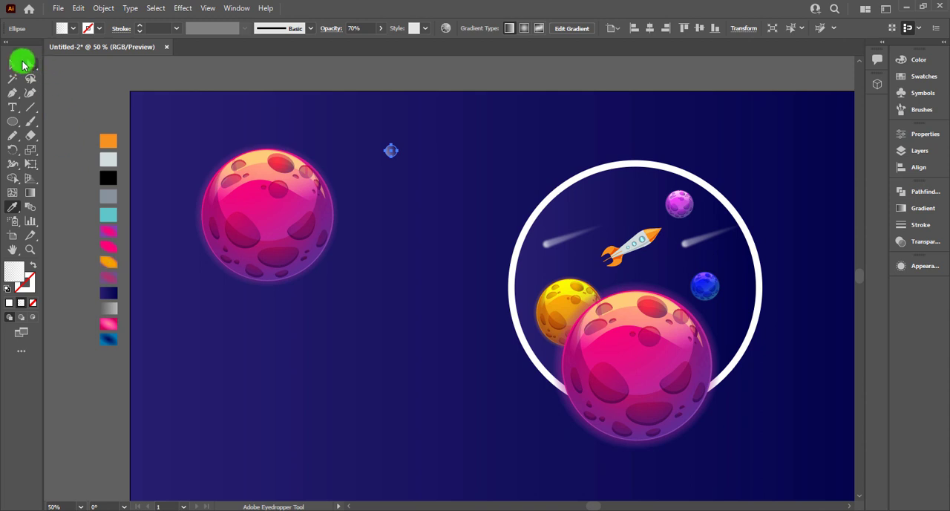
click(22, 63)
click(919, 208)
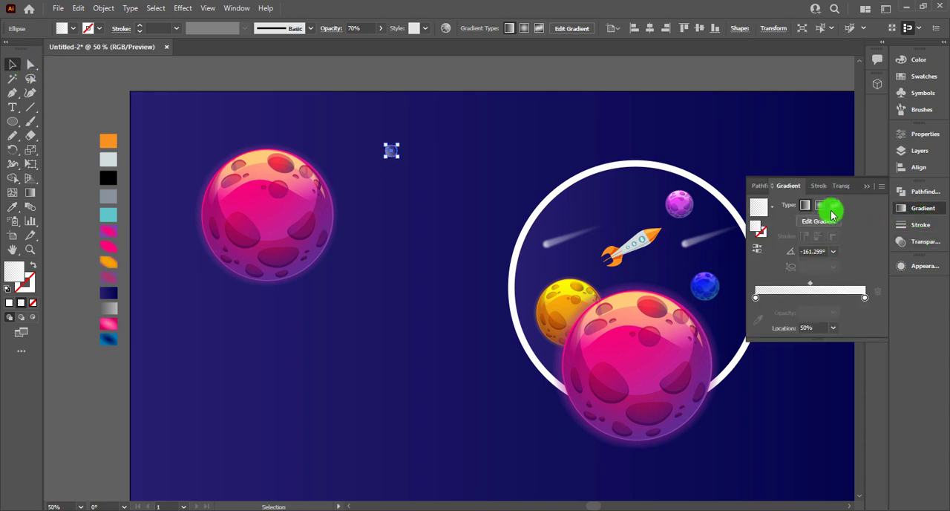
click(762, 233)
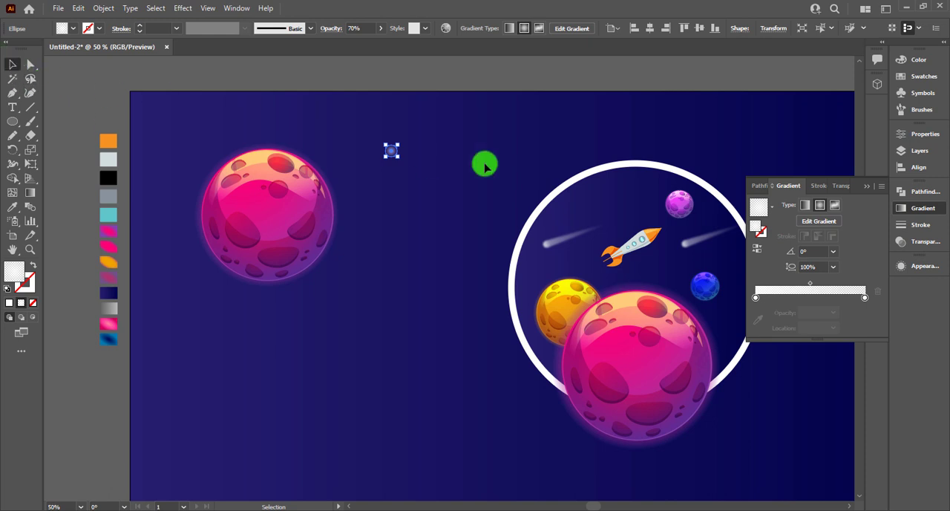
click(450, 172)
click(391, 152)
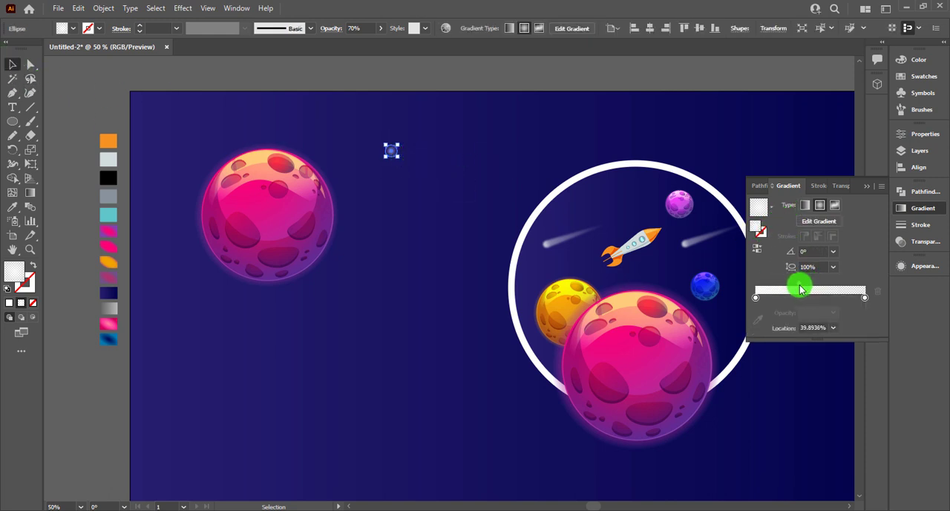
click(442, 147)
click(396, 154)
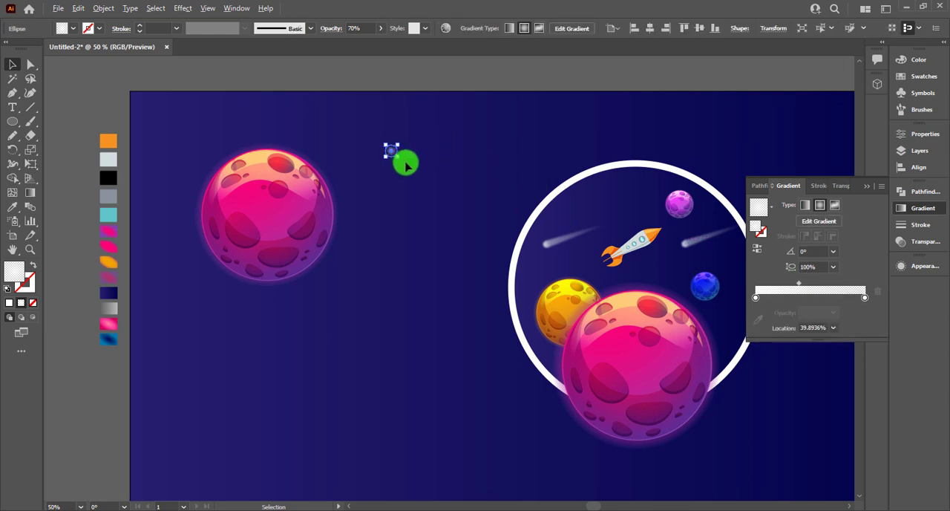
Step: Move the small circle inside the ring above the rocket and shrink it to a tiny star-sized dot
drag(473, 147, 334, 154)
scroll(302, 174, up, 1)
drag(233, 158, 544, 243)
scroll(546, 235, up, 1)
scroll(397, 192, down, 2)
drag(233, 225, 390, 204)
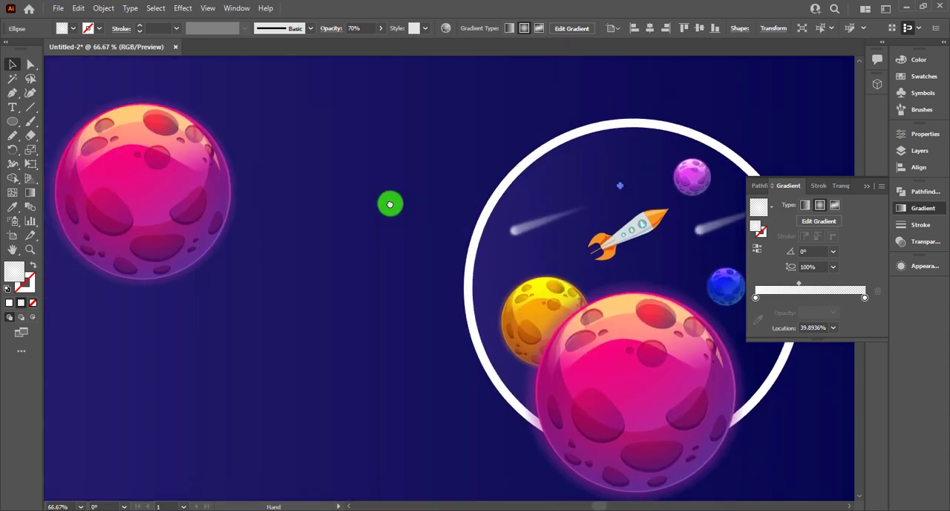
Step: Fill the tiny circle with the blue radial gradient sampled from the lowest colour swatch beside the artboard
key(i)
drag(202, 304, 514, 278)
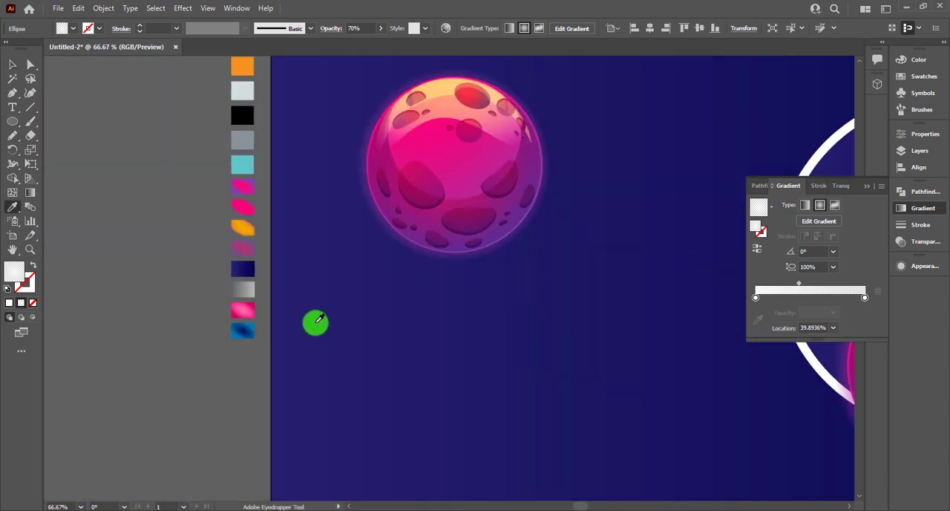
click(247, 328)
drag(342, 301, 41, 293)
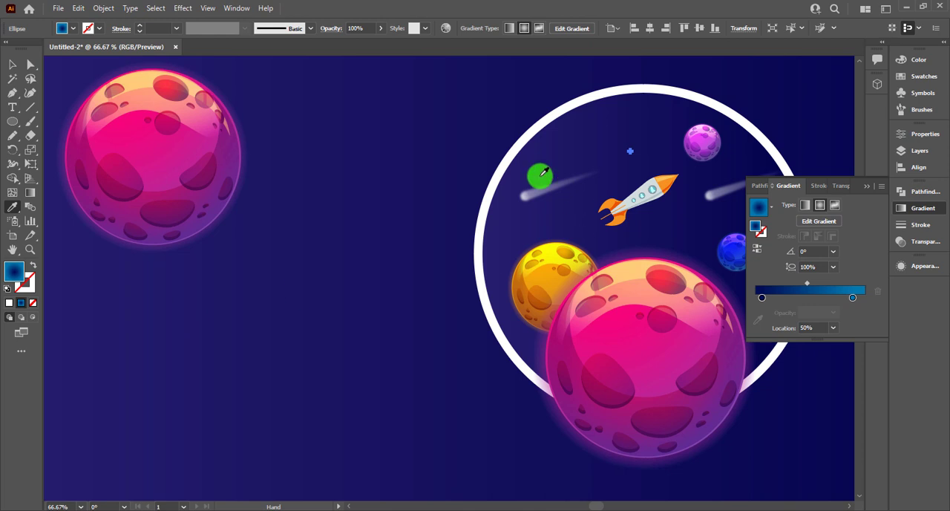
click(10, 70)
click(448, 110)
Step: Try the Overlay and Soft Light blend modes on the tiny blue circle above the rocket
scroll(665, 158, up, 2)
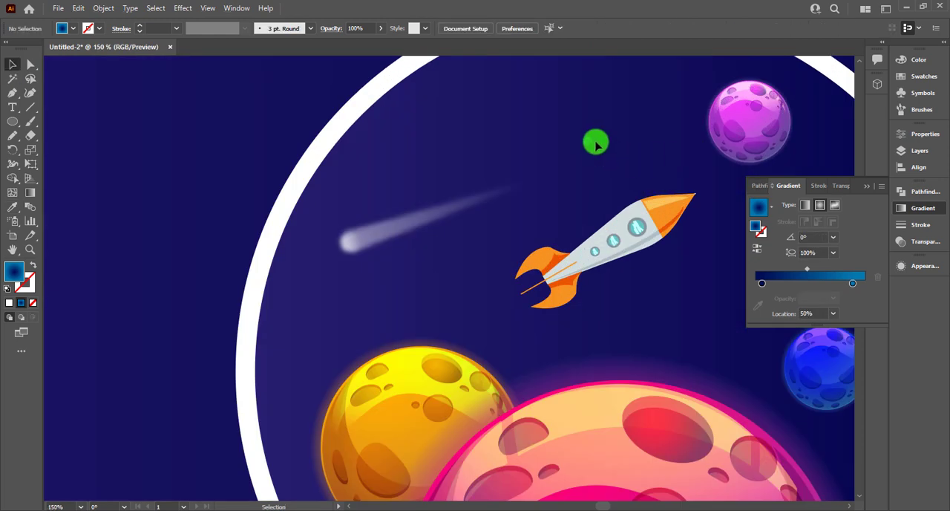
click(590, 141)
click(839, 185)
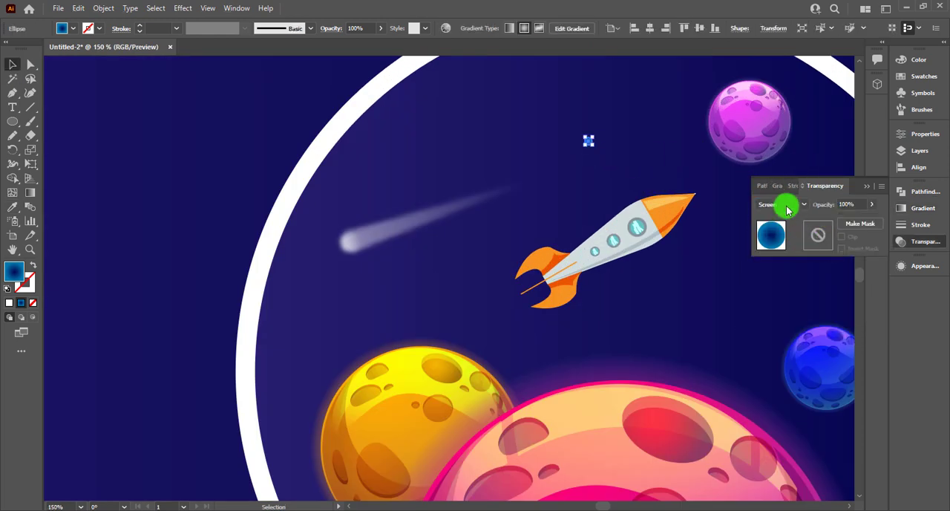
click(788, 207)
click(791, 323)
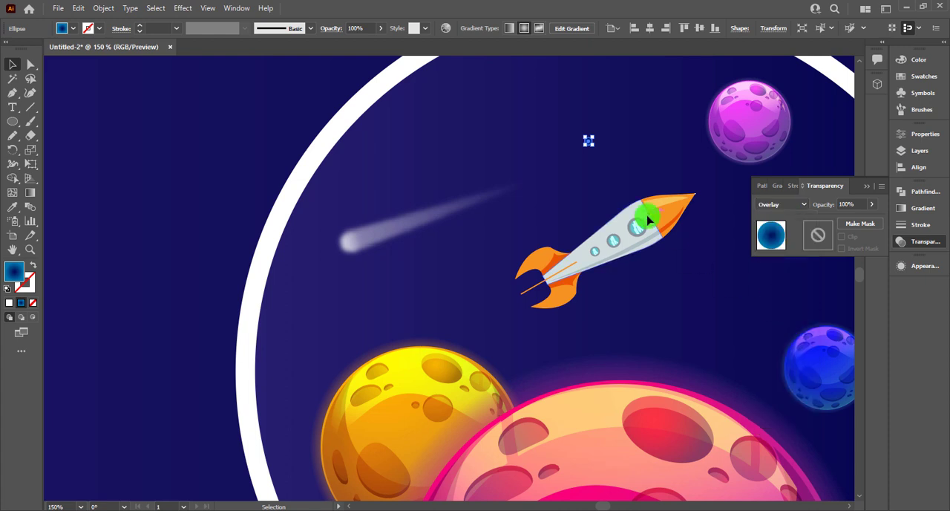
click(578, 164)
click(589, 143)
click(803, 205)
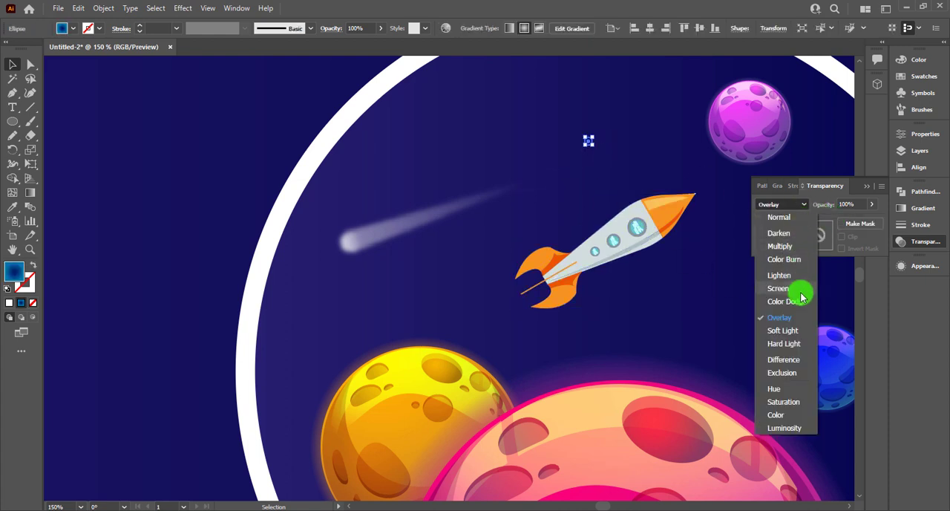
click(792, 330)
click(603, 146)
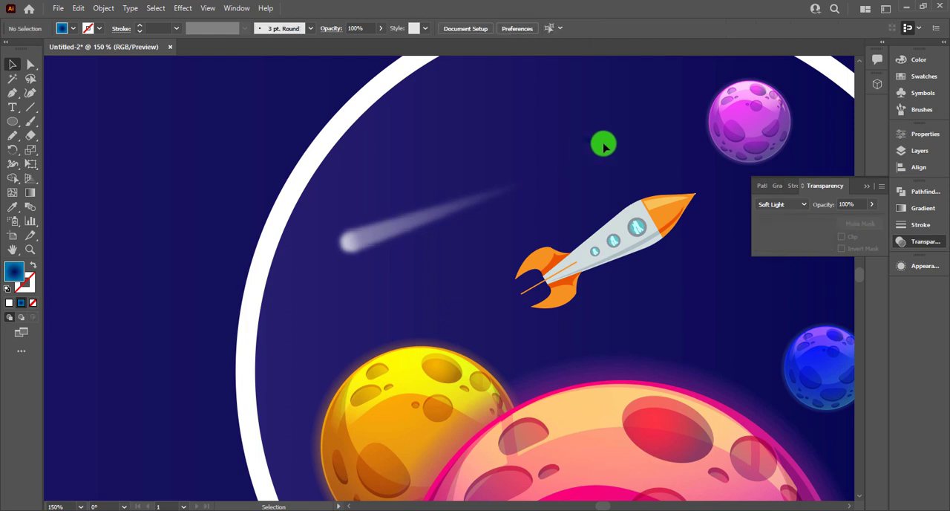
Step: Return the tiny blue circle's blend mode to Screen
click(589, 143)
click(784, 206)
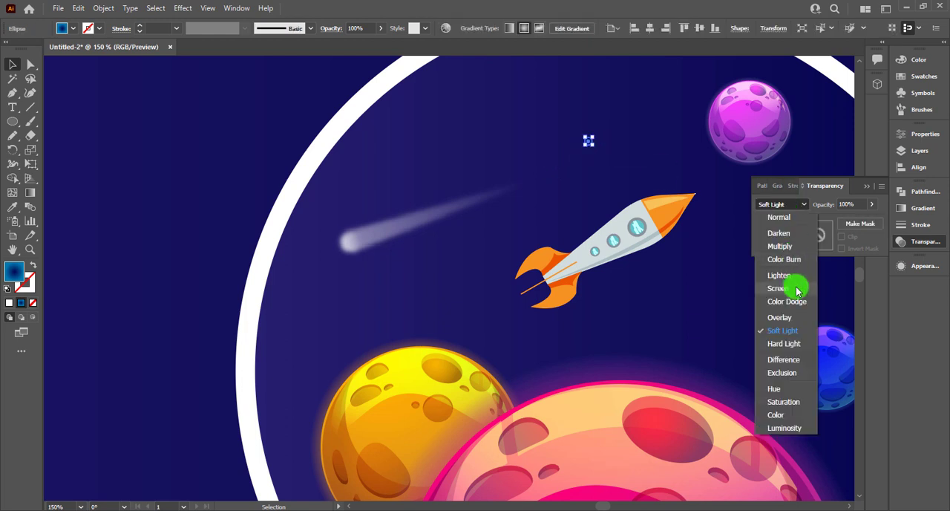
click(797, 289)
click(599, 189)
click(589, 144)
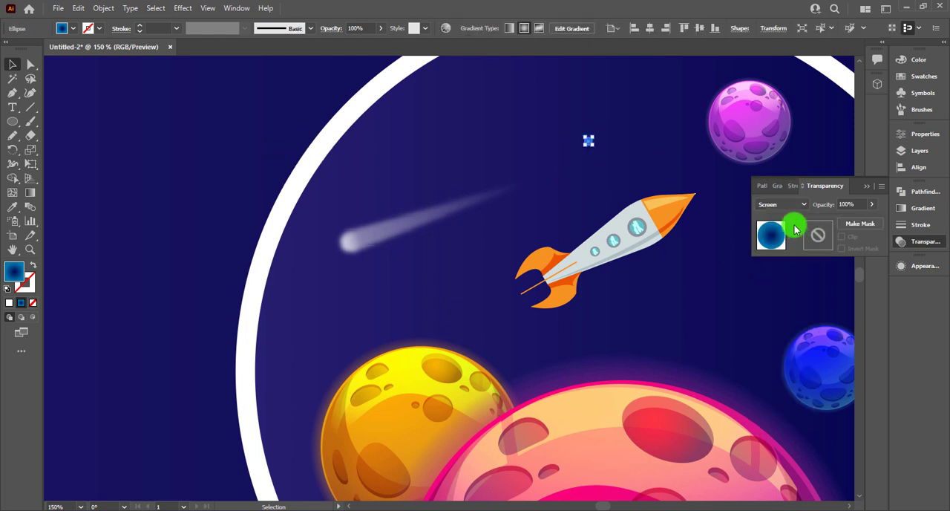
Step: Reverse the tiny circle's radial gradient to run from light blue at the centre to dark blue outside
click(777, 186)
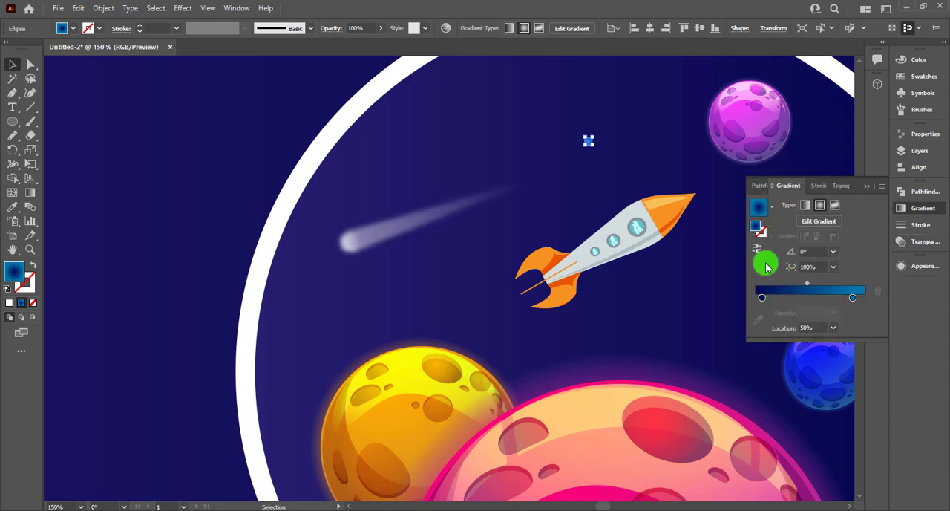
click(583, 154)
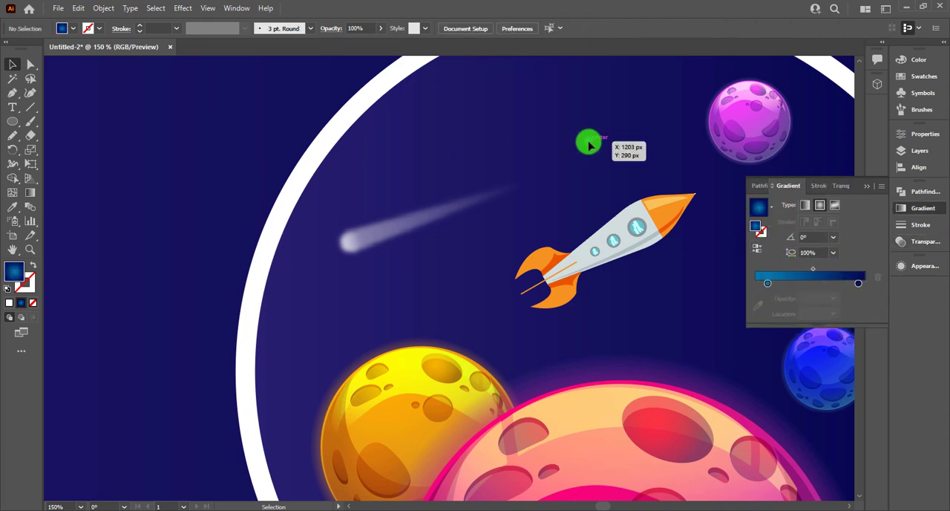
click(588, 143)
scroll(588, 144, down, 3)
drag(683, 107, 540, 109)
click(728, 104)
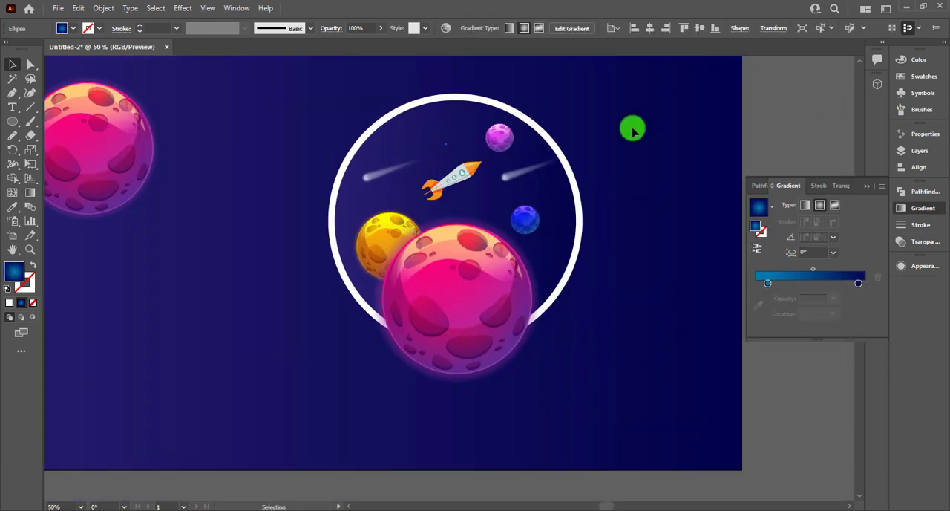
Step: Save the tiny glowing circle as a new symbol with the default options
click(446, 146)
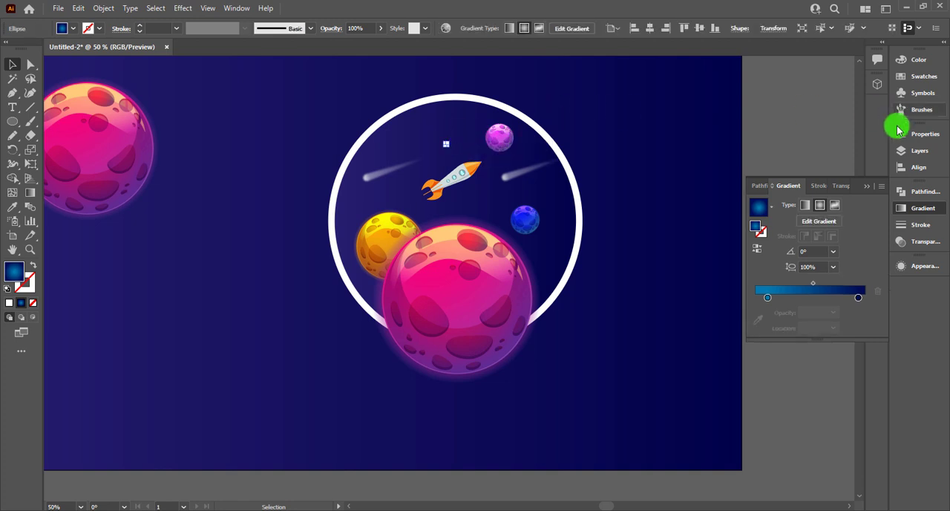
click(920, 92)
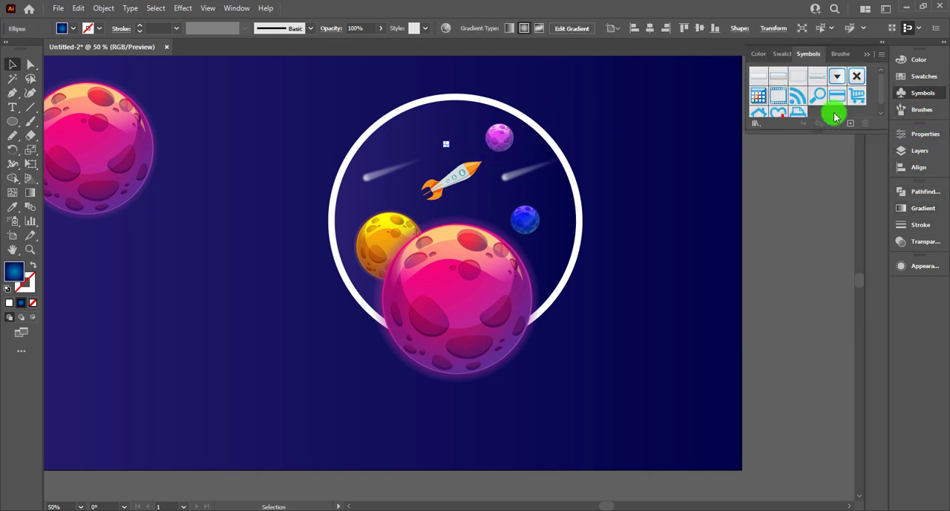
drag(818, 130, 820, 158)
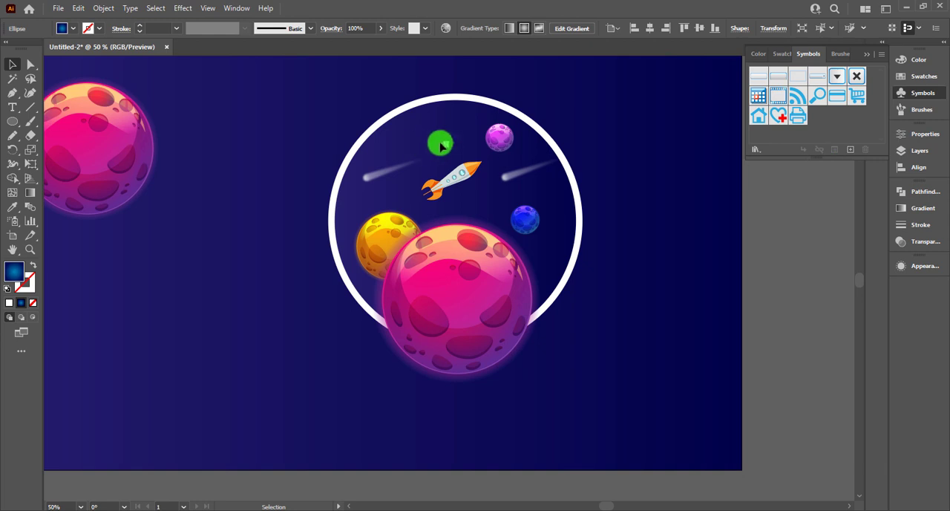
click(593, 124)
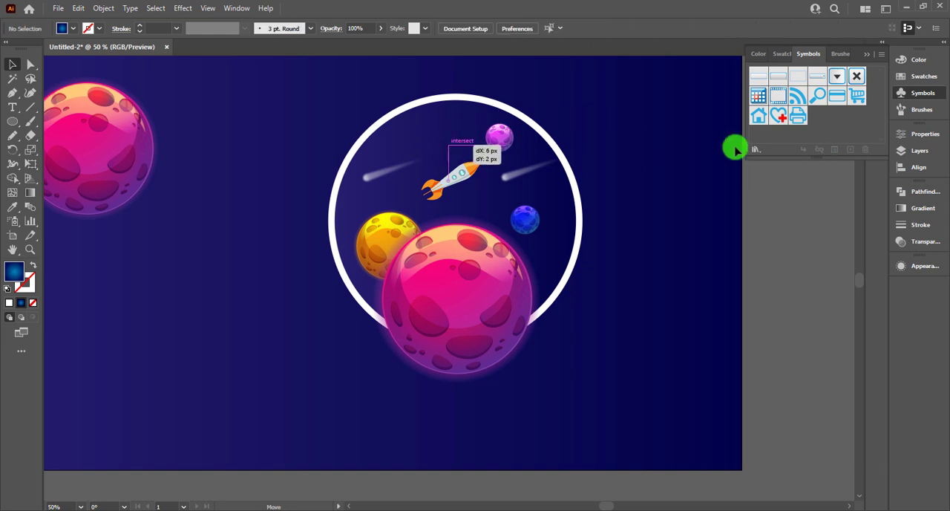
drag(735, 148, 842, 126)
key(Return)
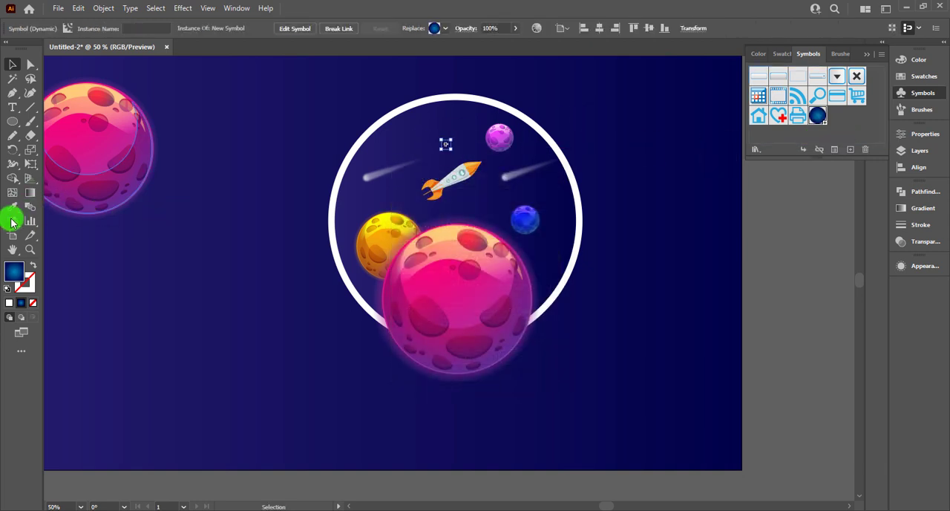
Step: Scatter instances of the blue dot symbol across the sky inside the ring with the Symbol Sprayer
click(11, 222)
mouse_move(403, 147)
mouse_down()
mouse_move(458, 123)
mouse_move(424, 135)
mouse_move(522, 154)
mouse_move(505, 181)
mouse_move(512, 192)
mouse_move(557, 177)
mouse_move(552, 253)
mouse_move(461, 205)
mouse_move(412, 229)
mouse_move(403, 201)
mouse_move(372, 220)
mouse_move(375, 158)
mouse_move(391, 150)
mouse_move(416, 186)
mouse_up()
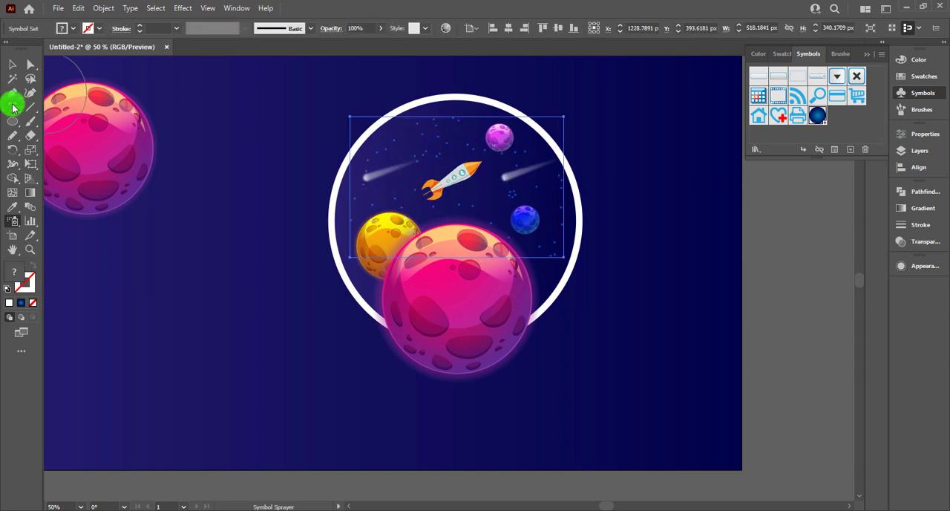
click(647, 148)
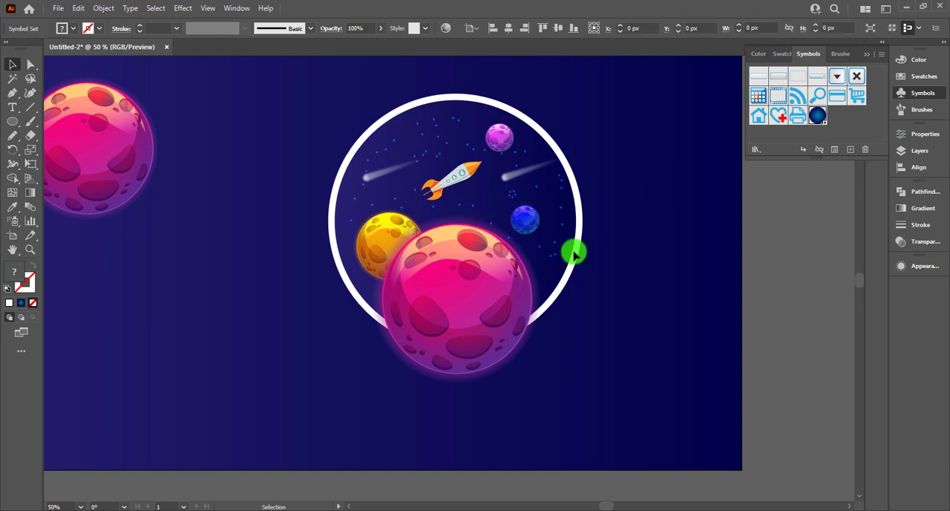
Step: Paste a copy of the ring's inner circle in front and move it into the empty area right of the ring
click(393, 189)
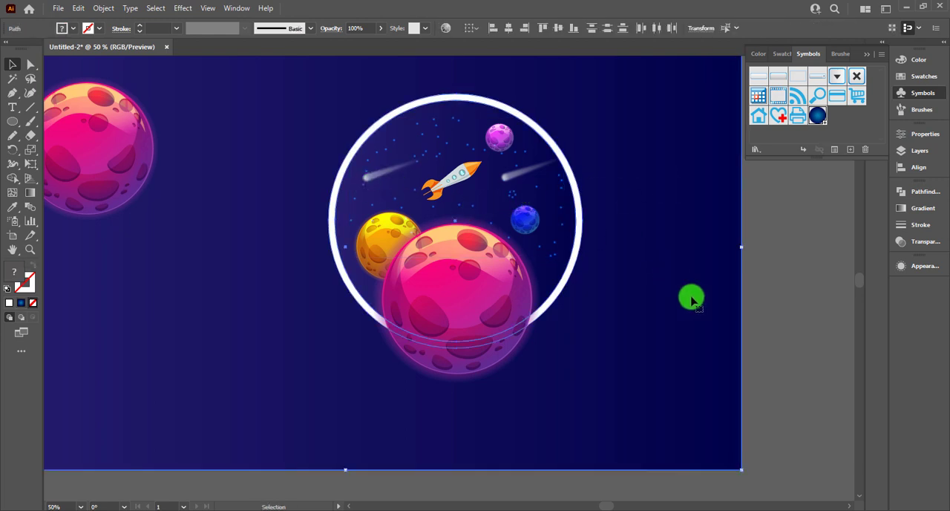
click(786, 290)
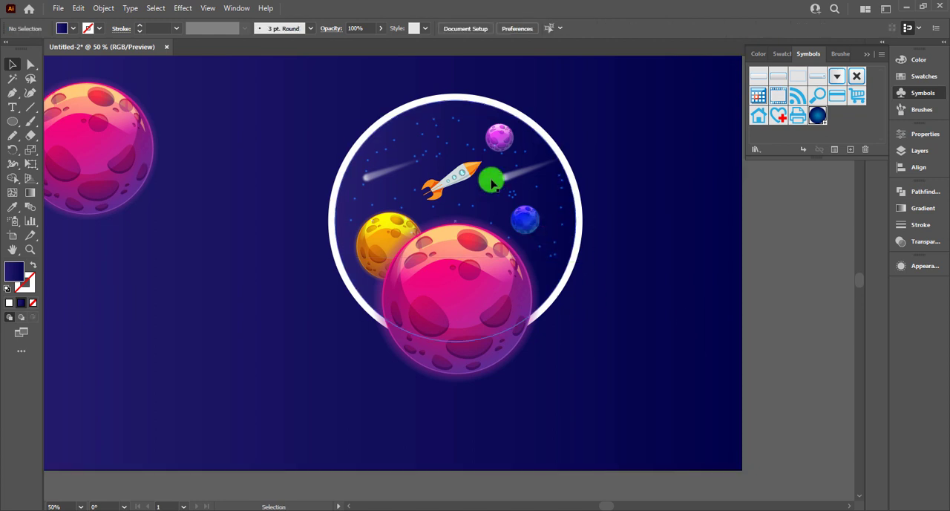
ctrl+click(490, 183)
right_click(487, 184)
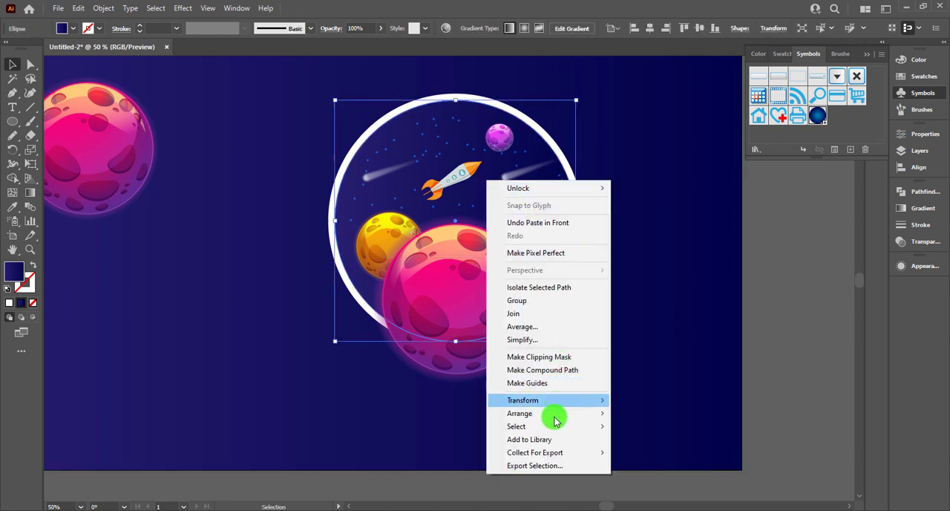
click(708, 354)
drag(494, 190, 784, 191)
Step: Lock the background, the white ring, its inner circle and the sprayed stars
click(379, 77)
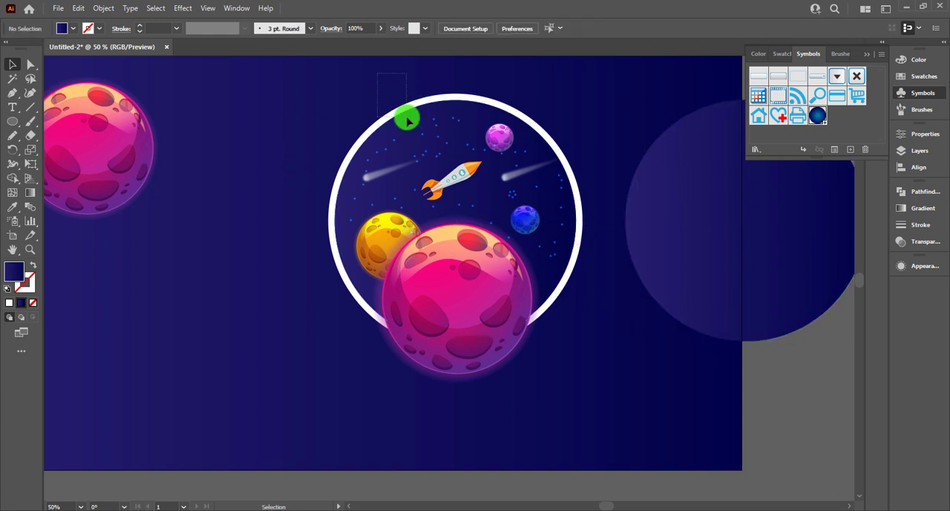
drag(407, 117, 406, 118)
key(ctrl+2)
Step: Bring the copied circle to the front and place it exactly over the ring's interior
right_click(689, 208)
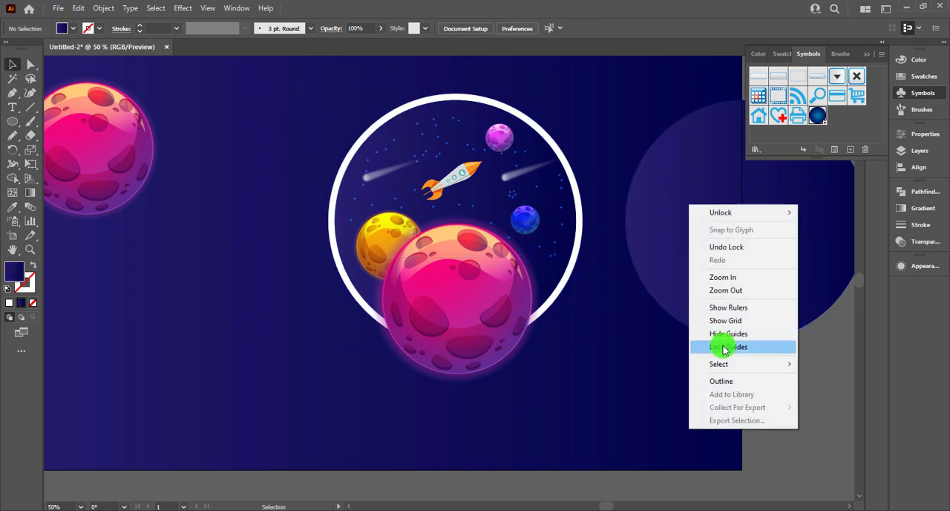
click(722, 345)
right_click(670, 290)
mouse_move(728, 450)
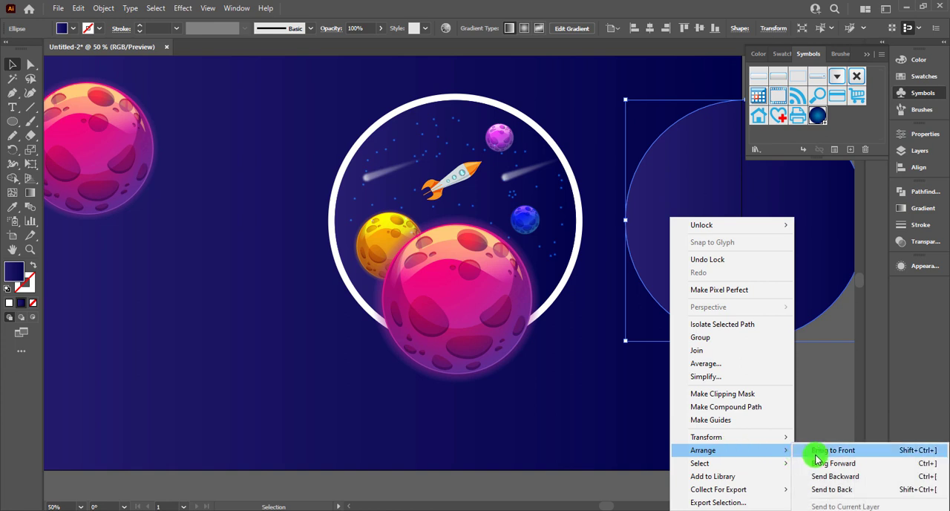
click(820, 449)
drag(712, 332, 462, 290)
scroll(463, 290, up, 4)
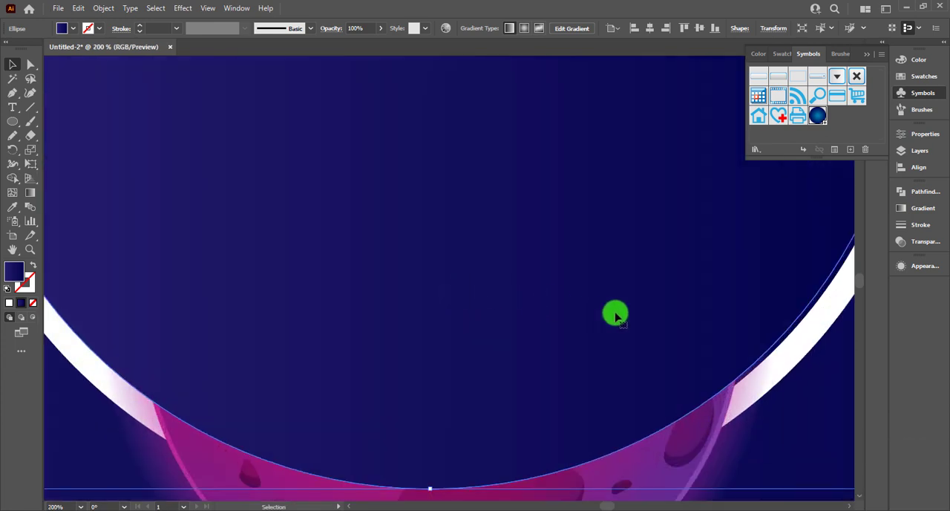
scroll(615, 315, down, 4)
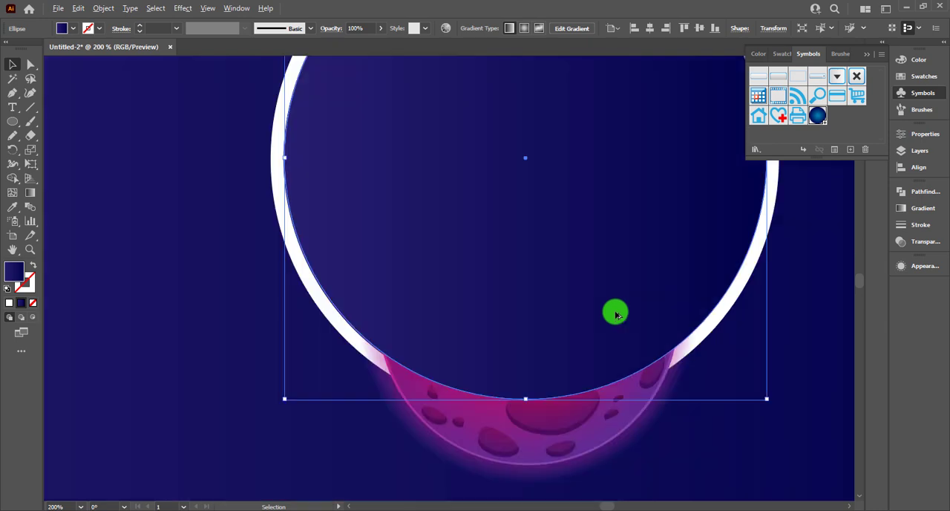
Step: Clip the planets, rocket and comets to the copied circle with a clipping mask
drag(434, 126, 705, 423)
right_click(583, 250)
click(664, 378)
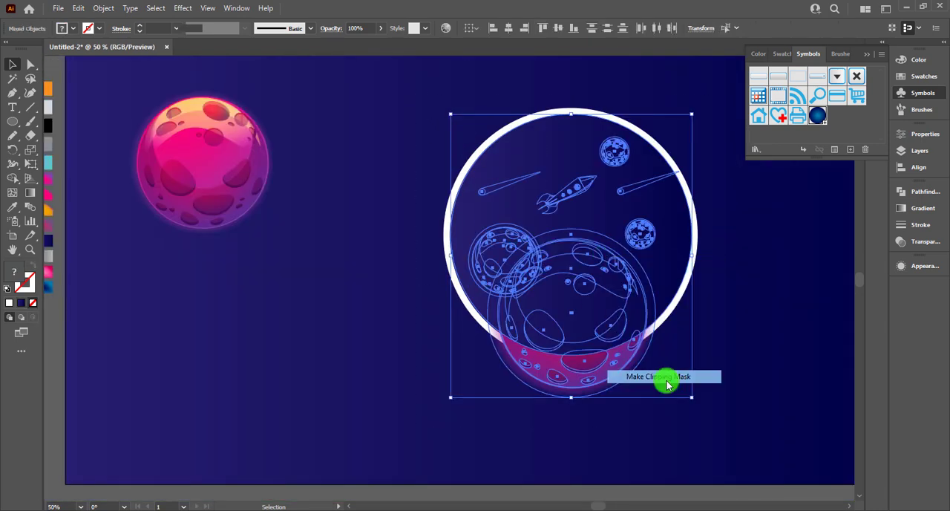
key(ctrl+0)
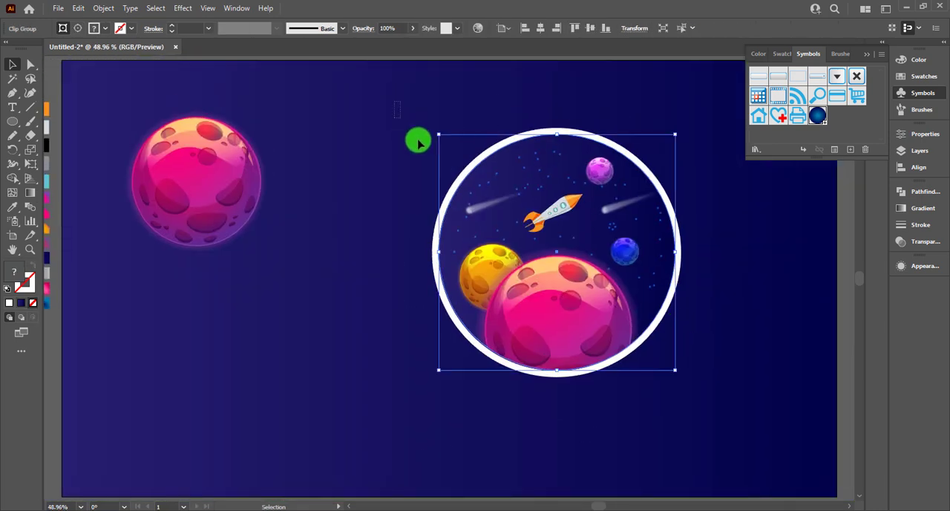
Step: Unlock all objects and lock only the blue background rectangle again
drag(394, 101, 418, 143)
key(ctrl+alt+2)
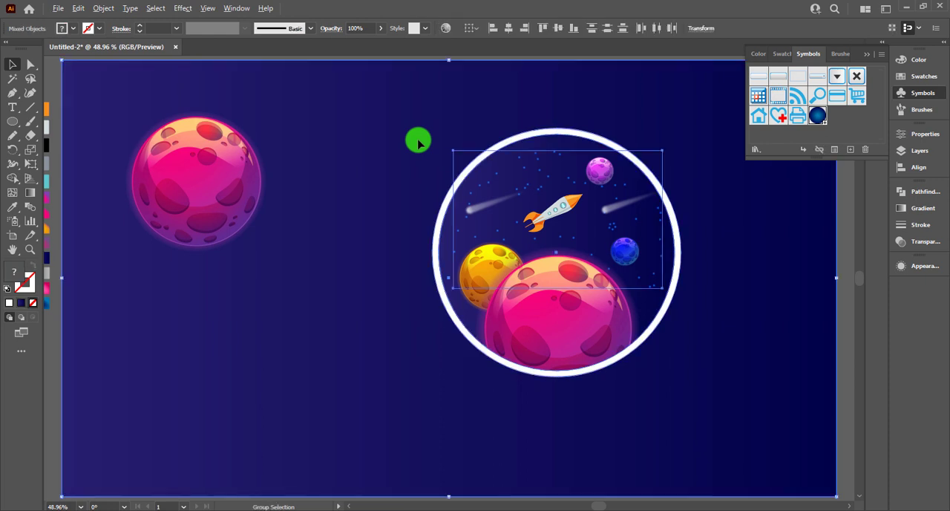
click(840, 386)
click(765, 409)
key(ctrl+2)
Step: Move the left pink planet off the artboard and shift the whole ringed scene toward the artboard's middle
scroll(687, 420, down, 1)
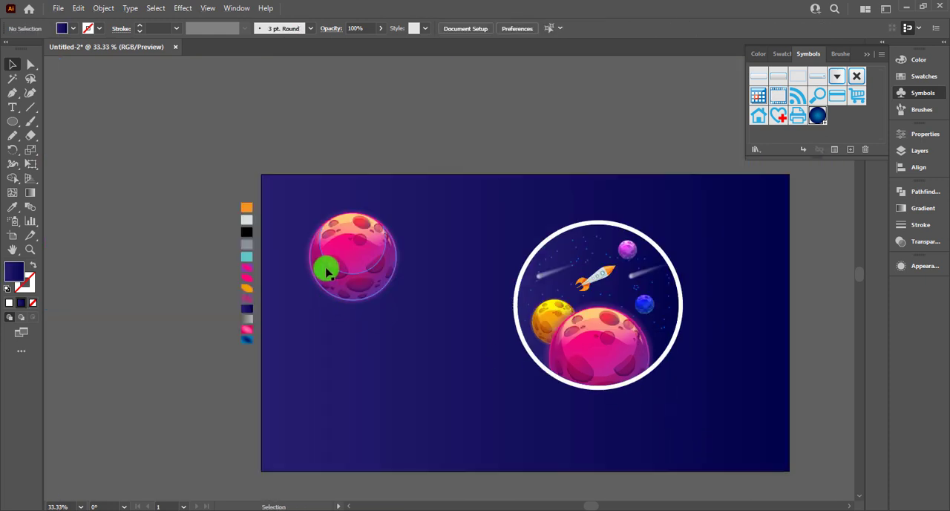
drag(327, 271, 124, 254)
drag(458, 172, 723, 420)
drag(555, 333, 520, 329)
key(ctrl+0)
click(409, 404)
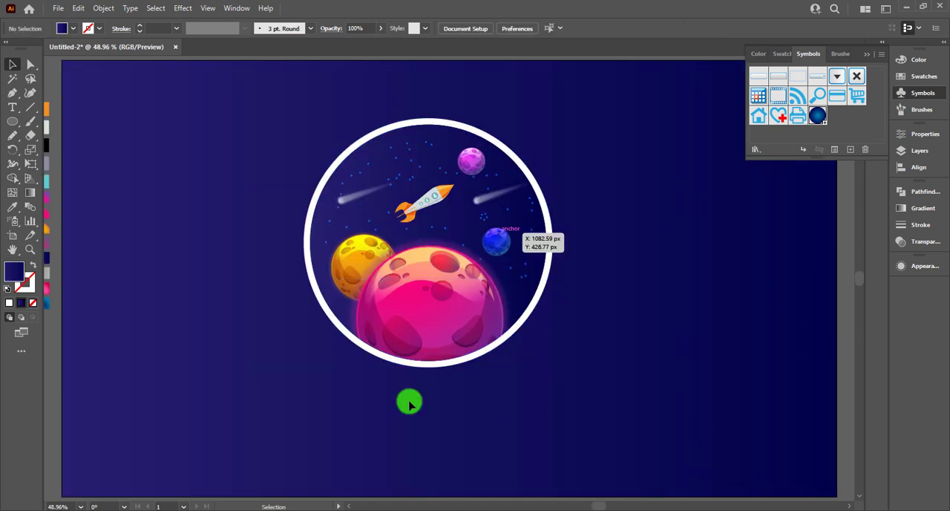
Step: Undo the stray move and reposition the entire ringed scene, including its stars, nearer the artboard's centre
drag(479, 301, 506, 316)
key(ctrl+z)
drag(590, 163, 509, 322)
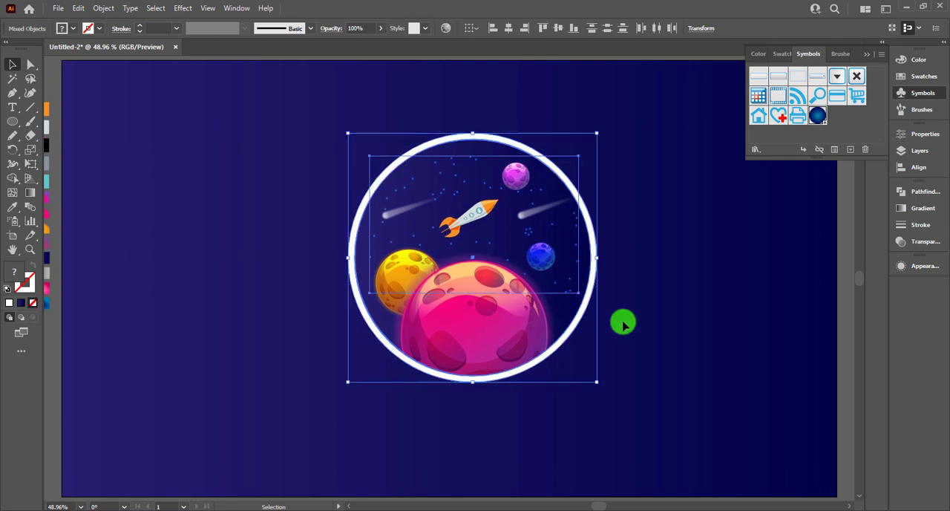